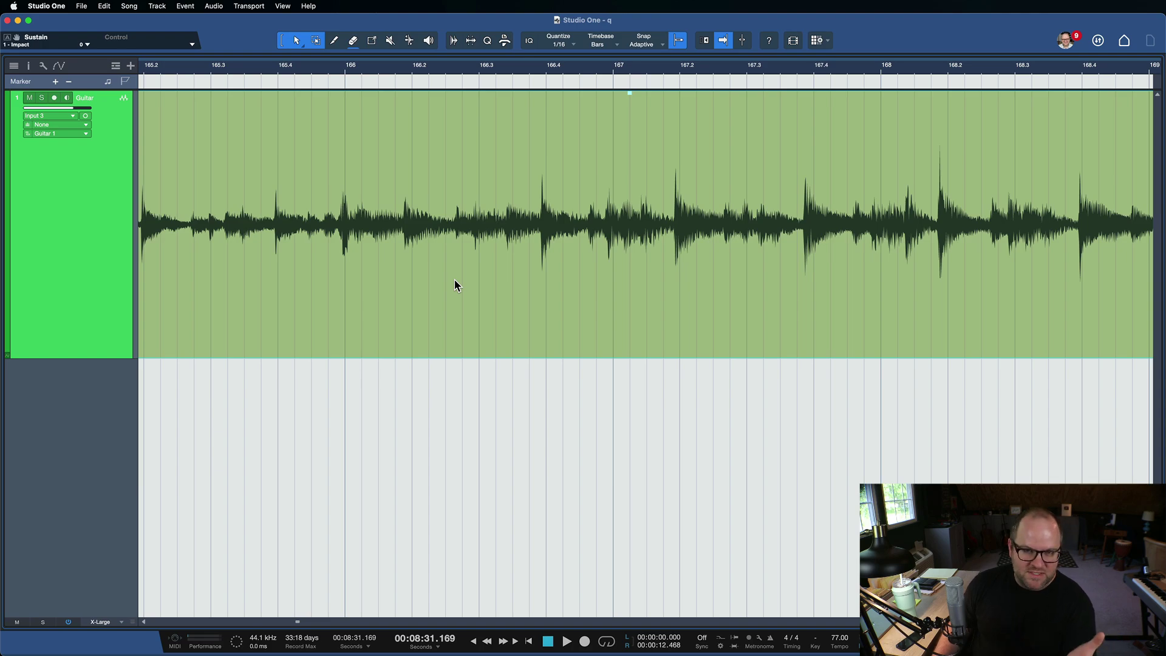
Step: Play the guitar event from its start to hear its timing
scroll(384, 256, left, 2)
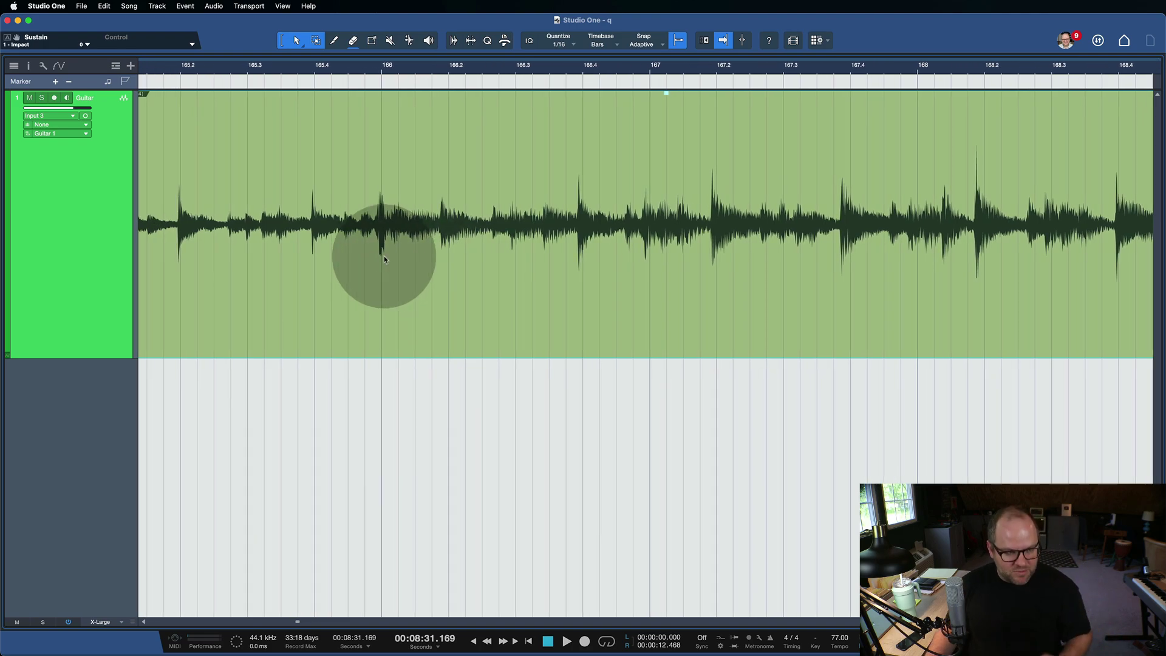
scroll(273, 156, right, 1)
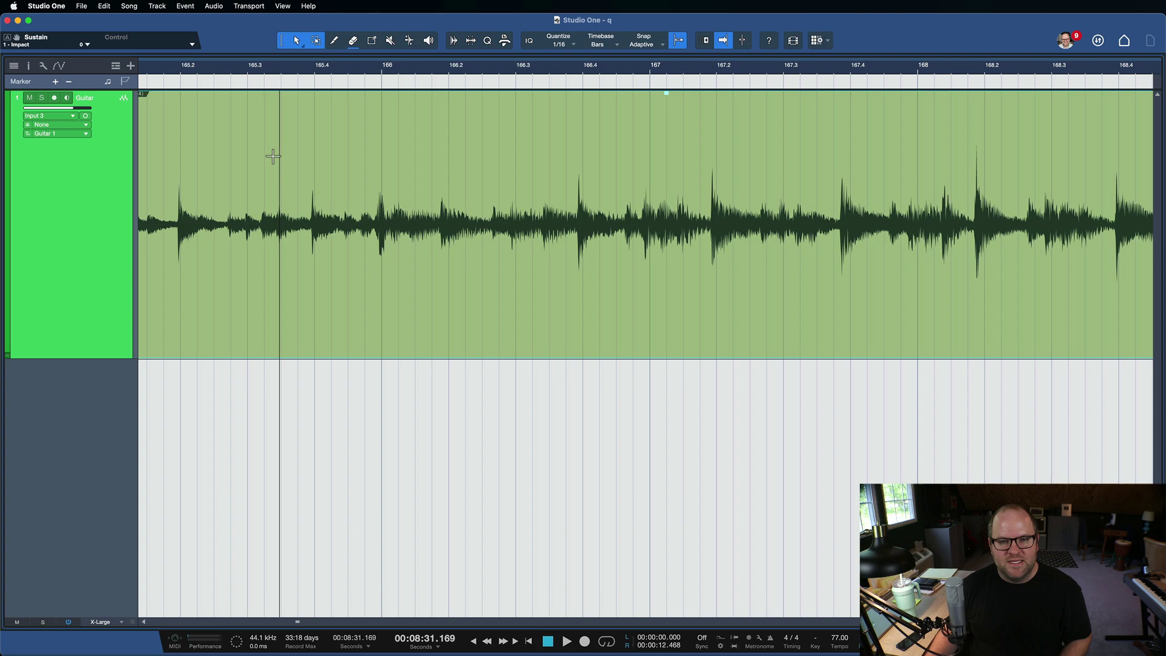
scroll(266, 157, down, 2)
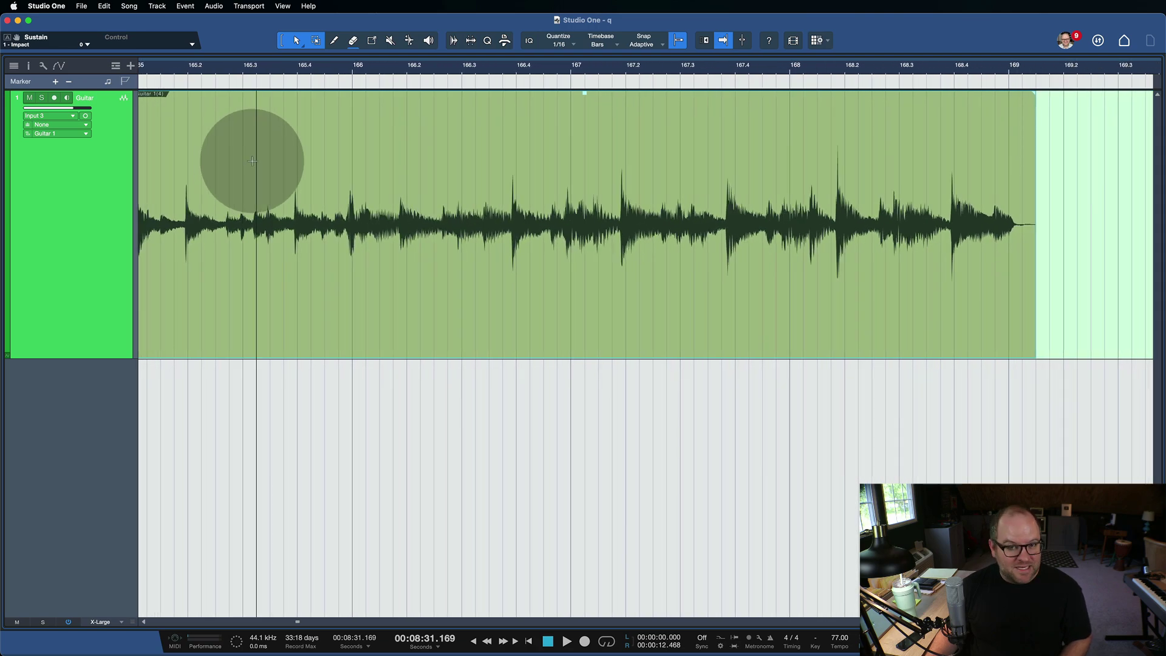
scroll(252, 161, left, 1)
click(170, 67)
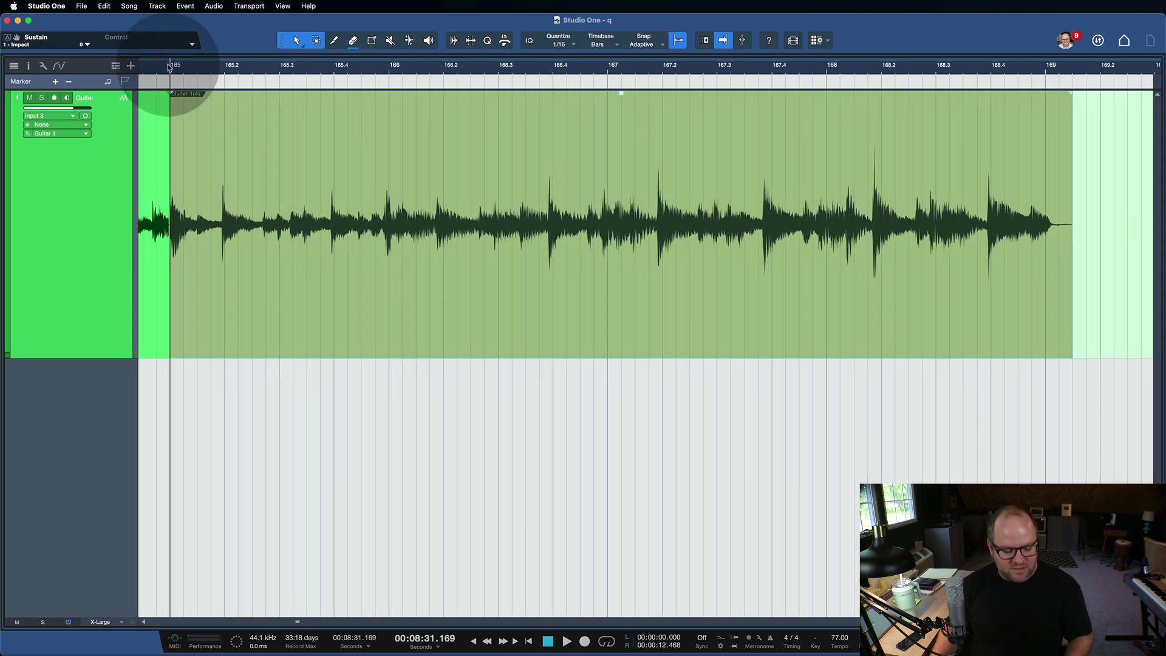
key(space)
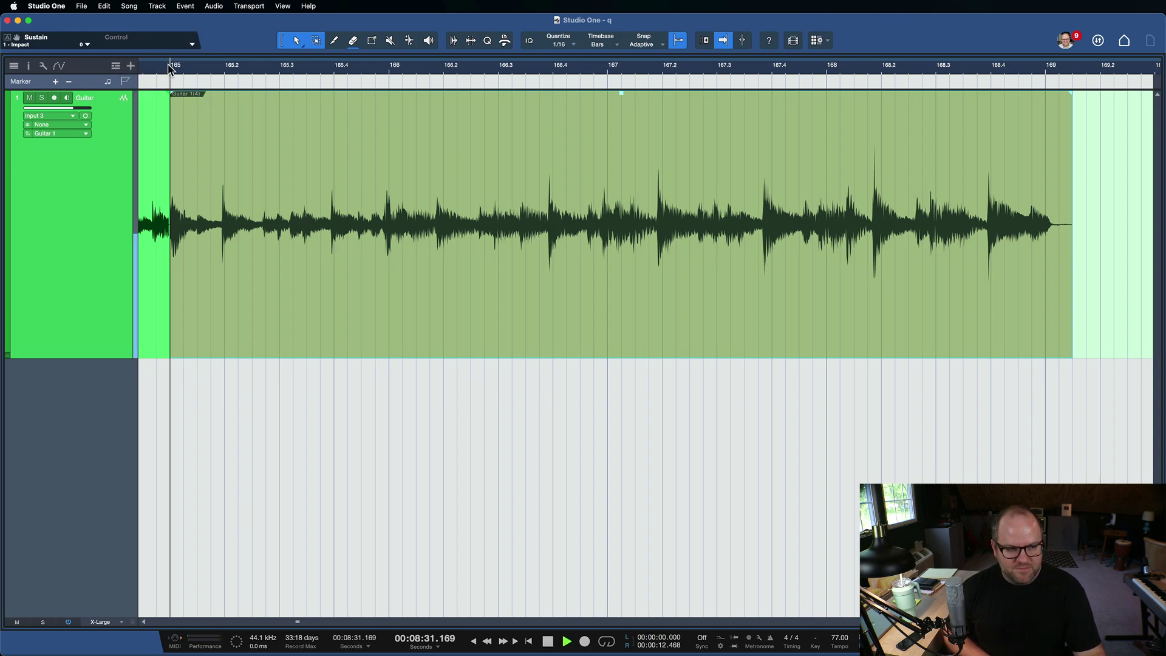
click(311, 155)
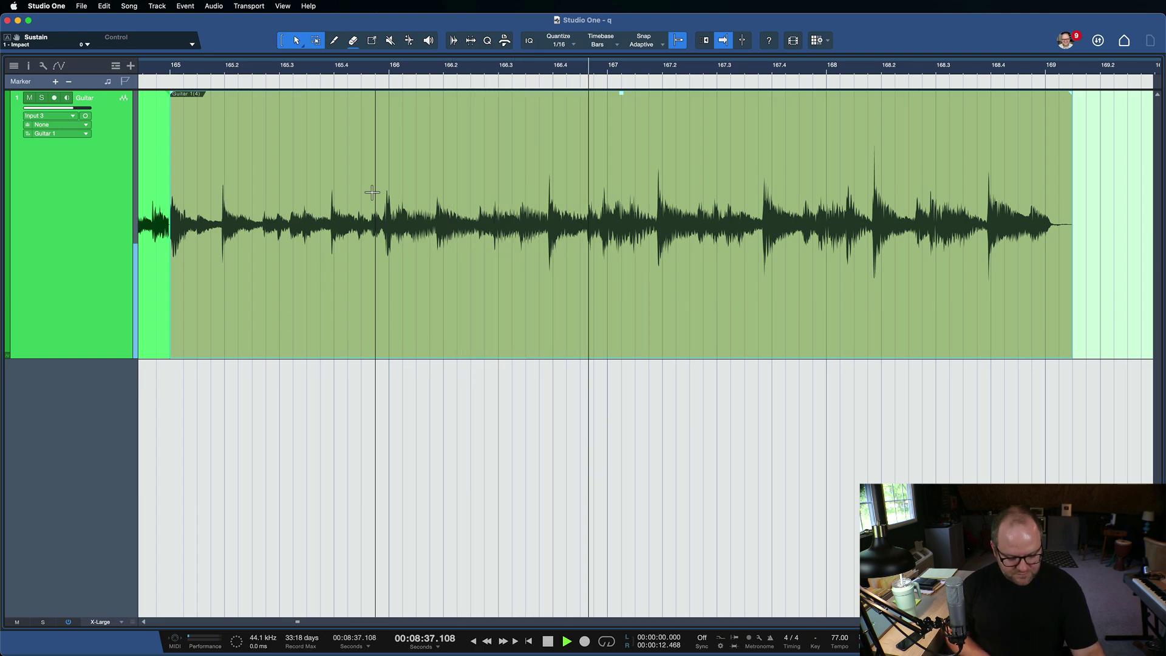
key(space)
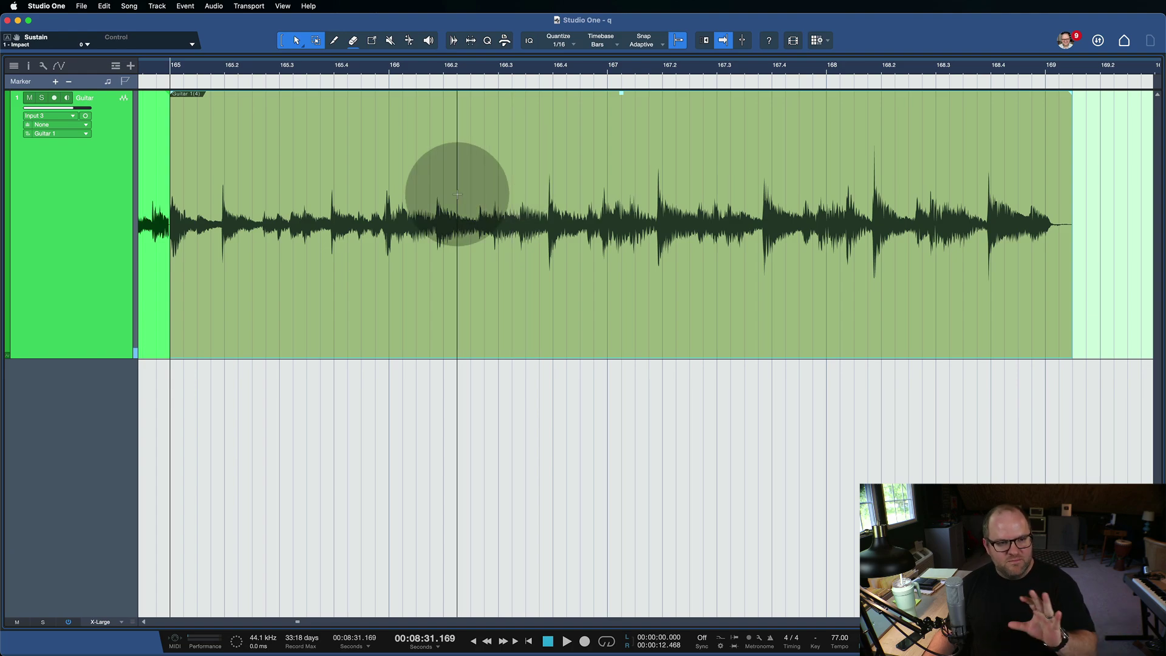
Step: Zoom and scroll to examine the guitar event's waveform
scroll(554, 203, up, 10)
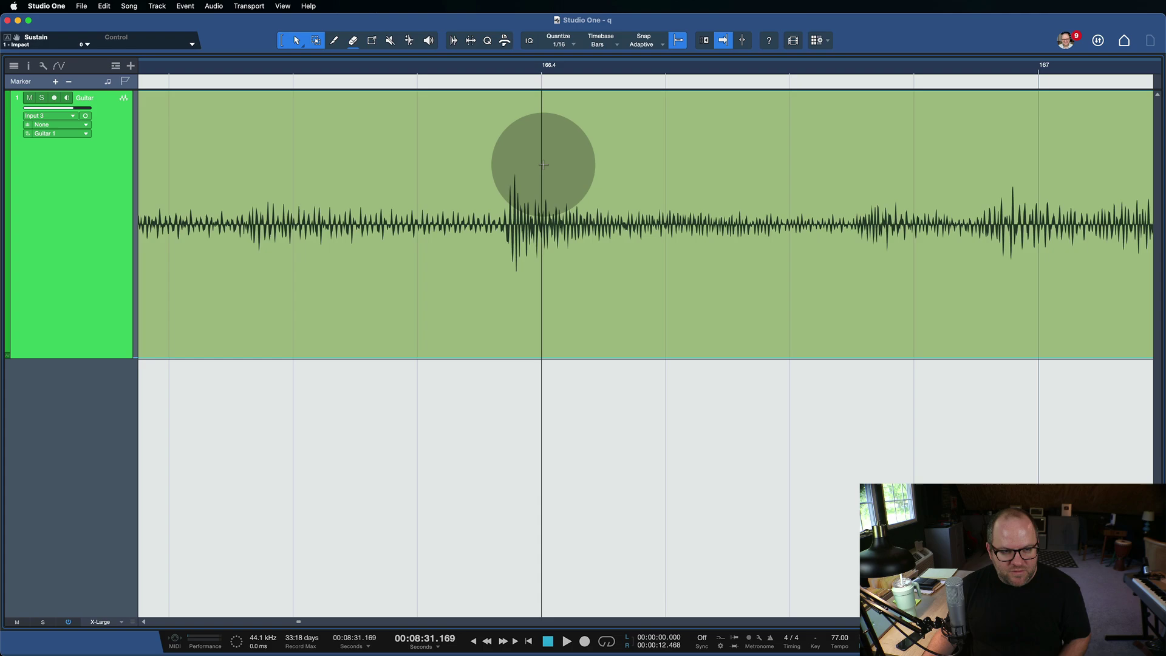
scroll(503, 195, down, 1)
scroll(504, 196, down, 5)
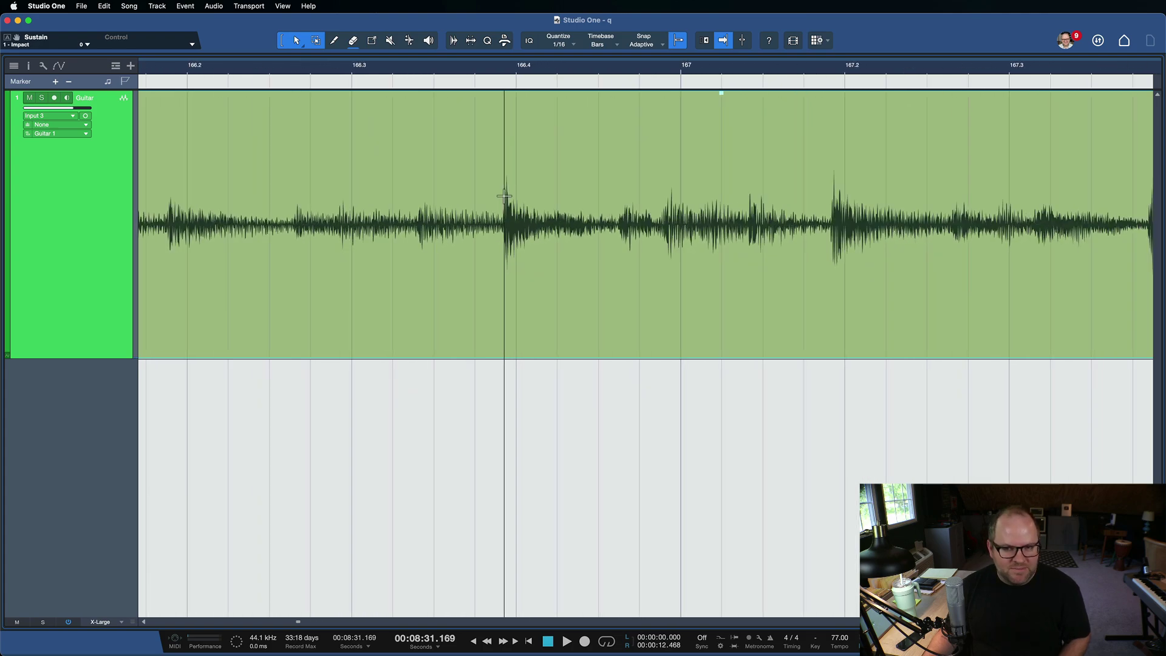
scroll(504, 196, left, 2)
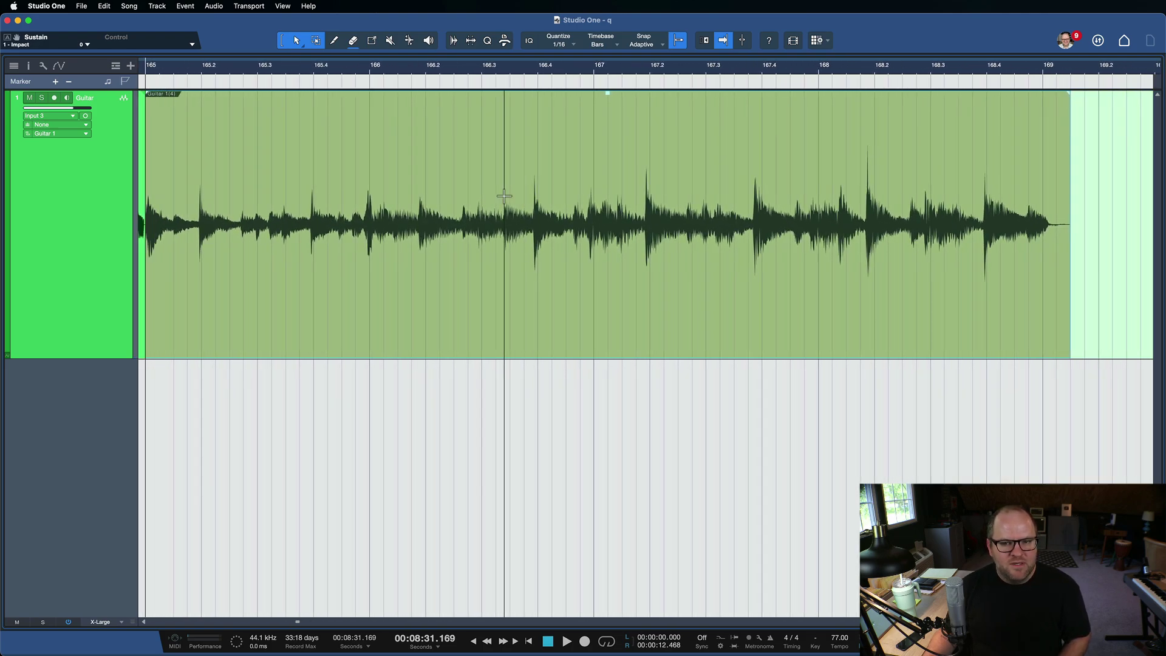
scroll(504, 196, up, 1)
click(508, 195)
scroll(508, 196, left, 1)
scroll(509, 197, left, 1)
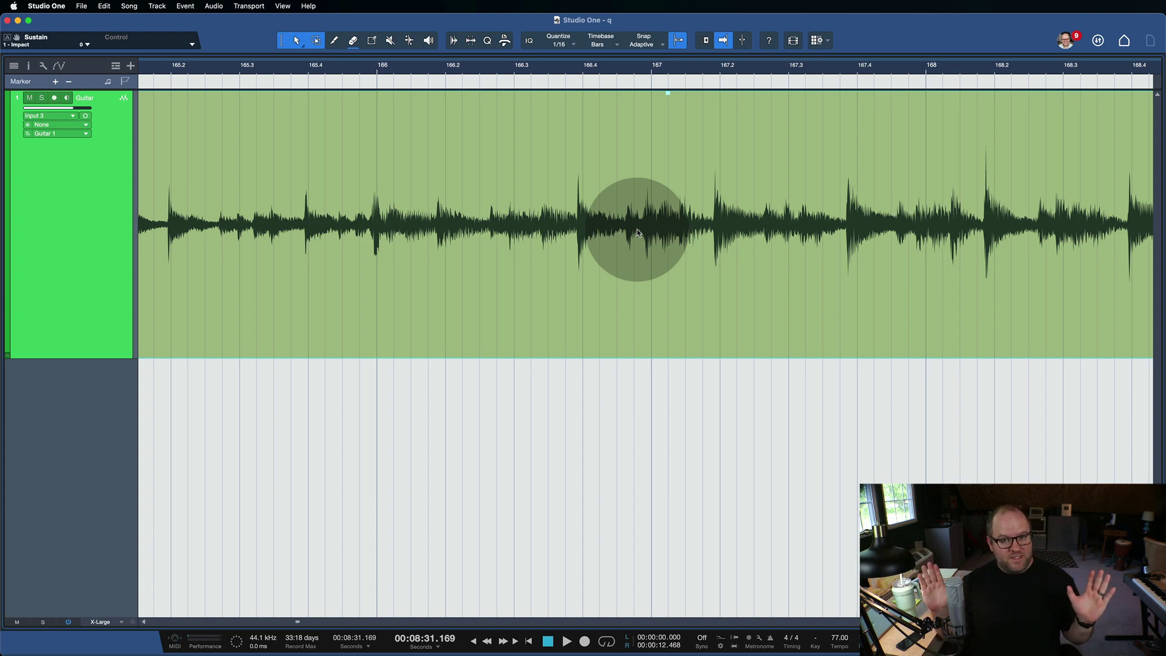
drag(637, 233, 637, 233)
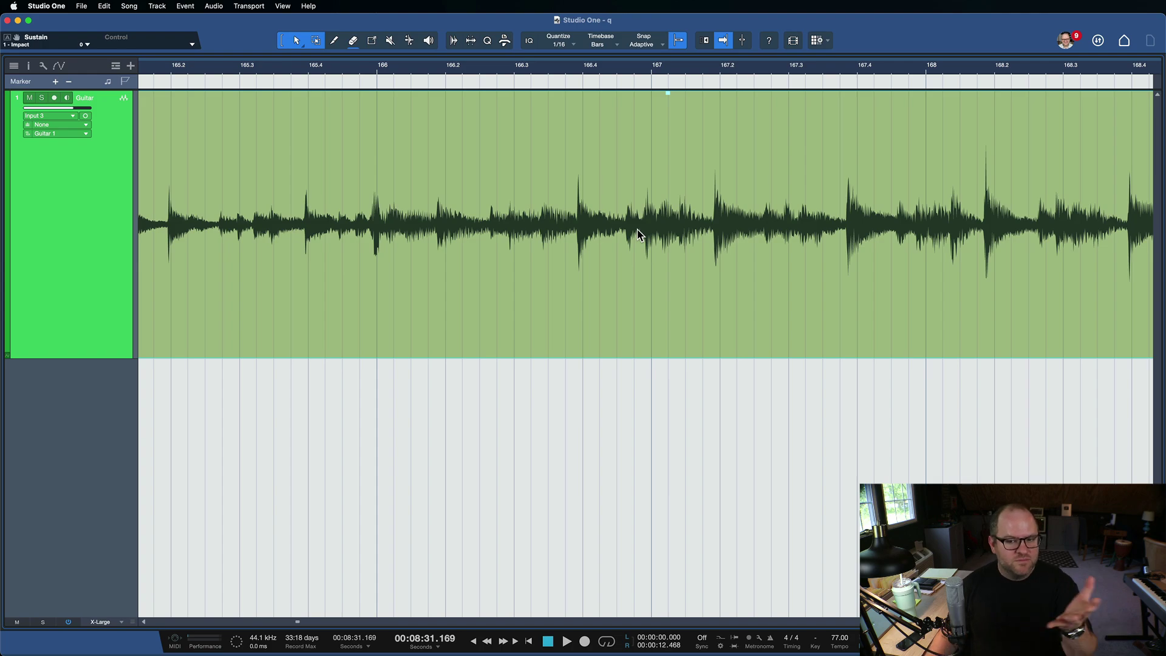
click(626, 241)
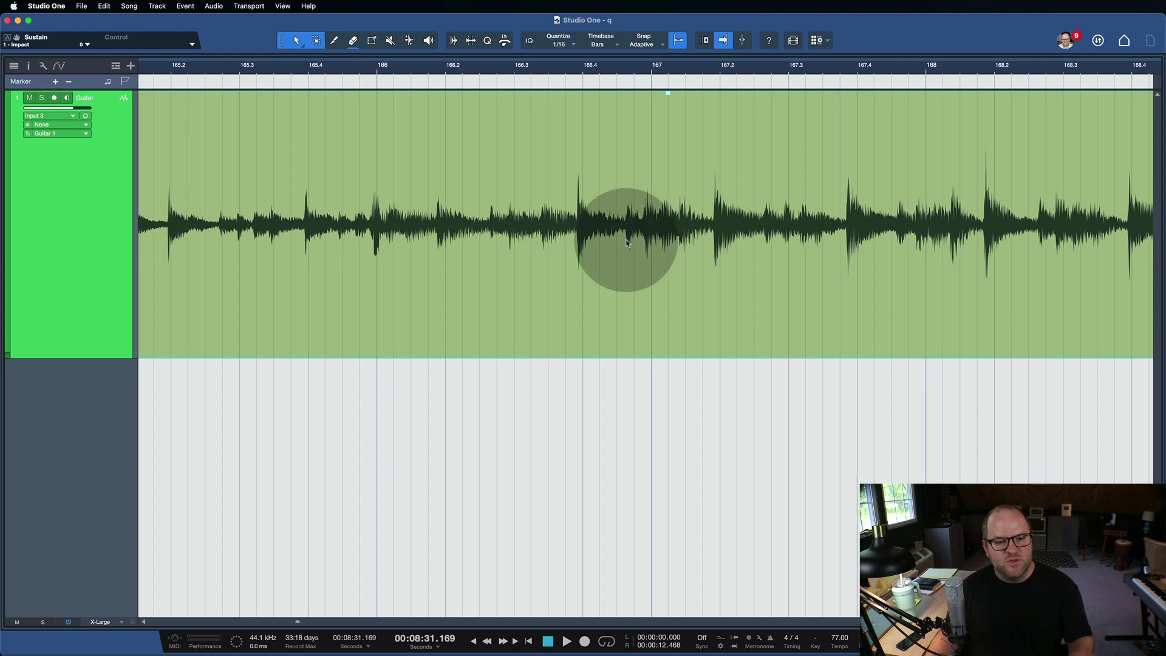
scroll(512, 268, down, 5)
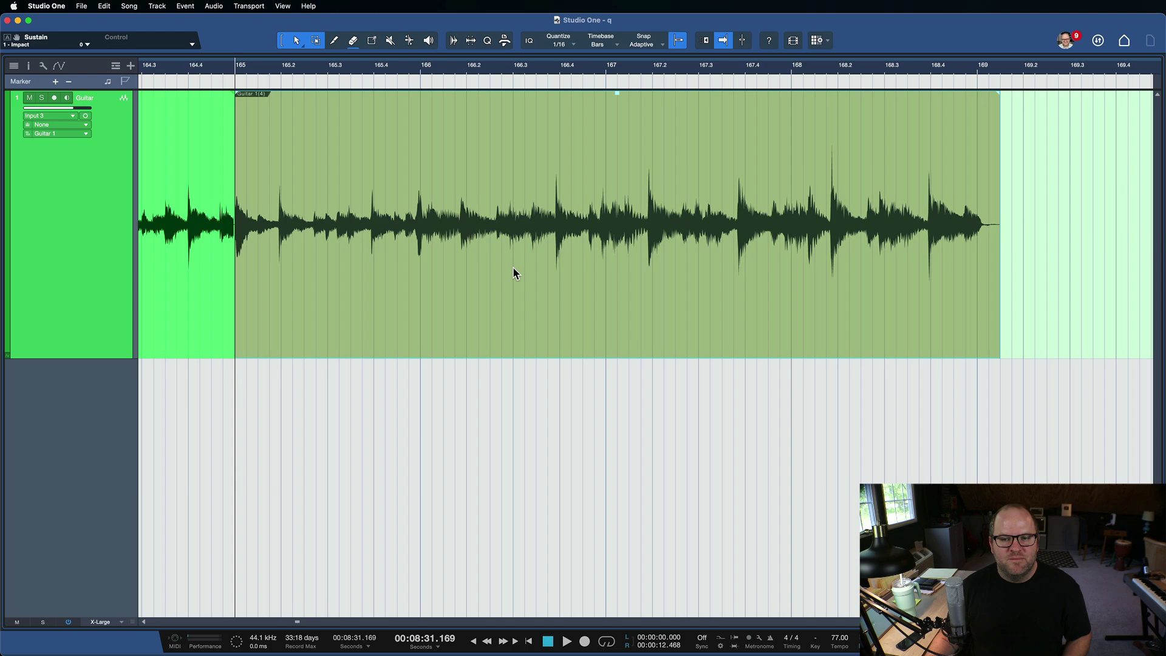
scroll(512, 268, up, 5)
scroll(512, 273, up, 3)
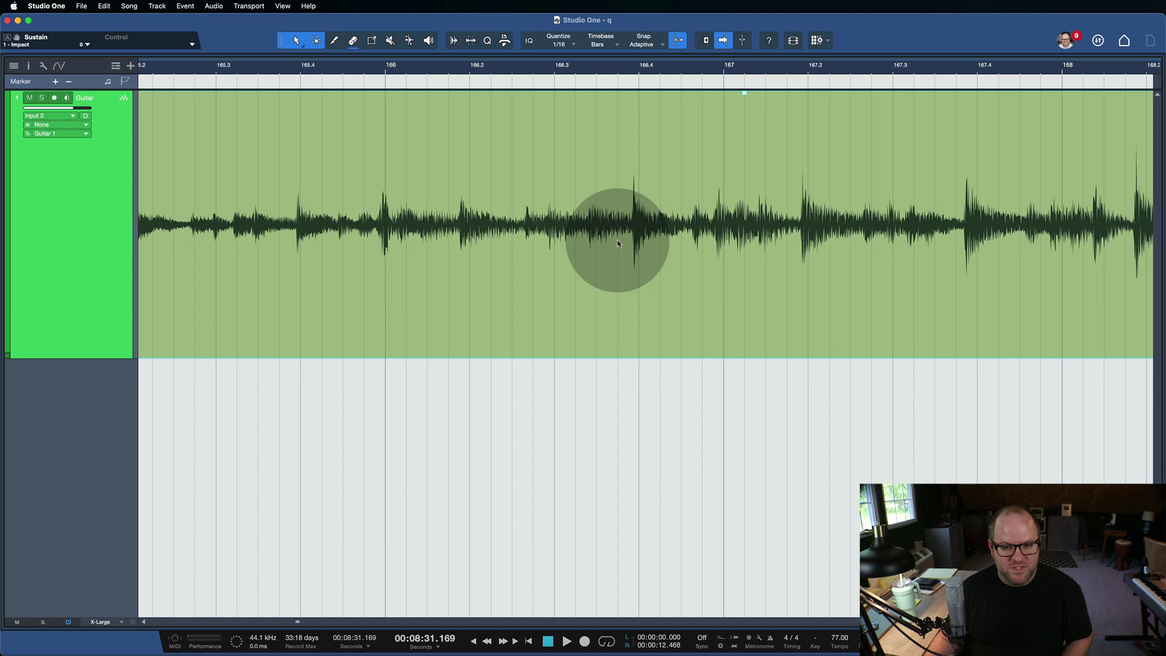
Step: Audition the start of the guitar event again
scroll(483, 248, left, 5)
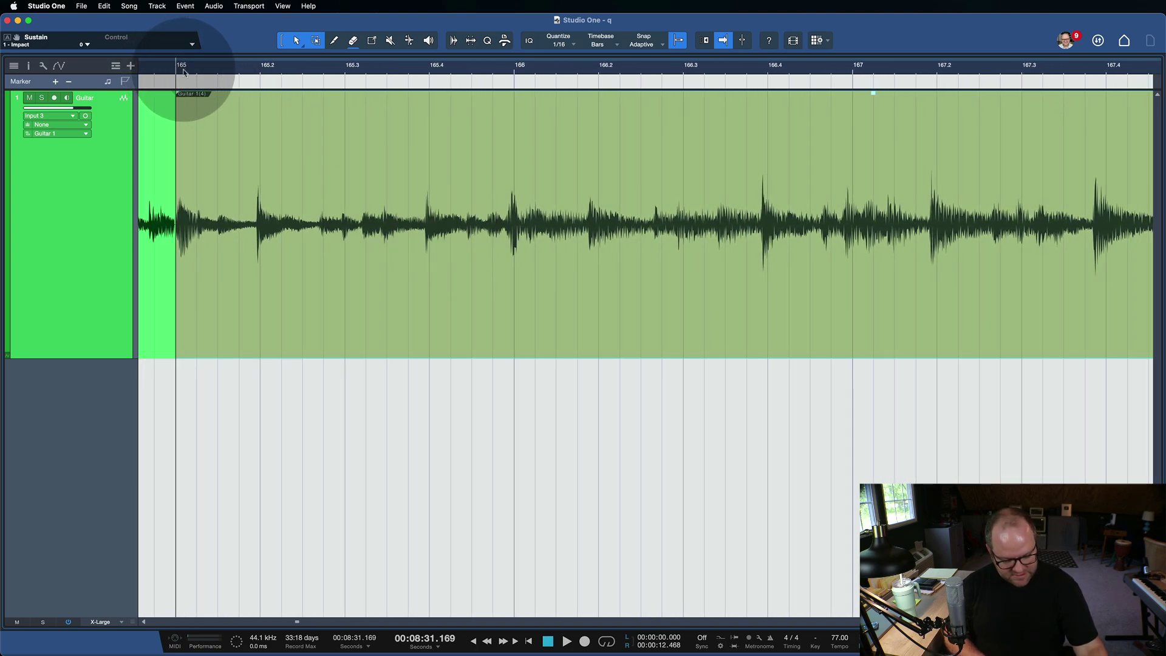
key(space)
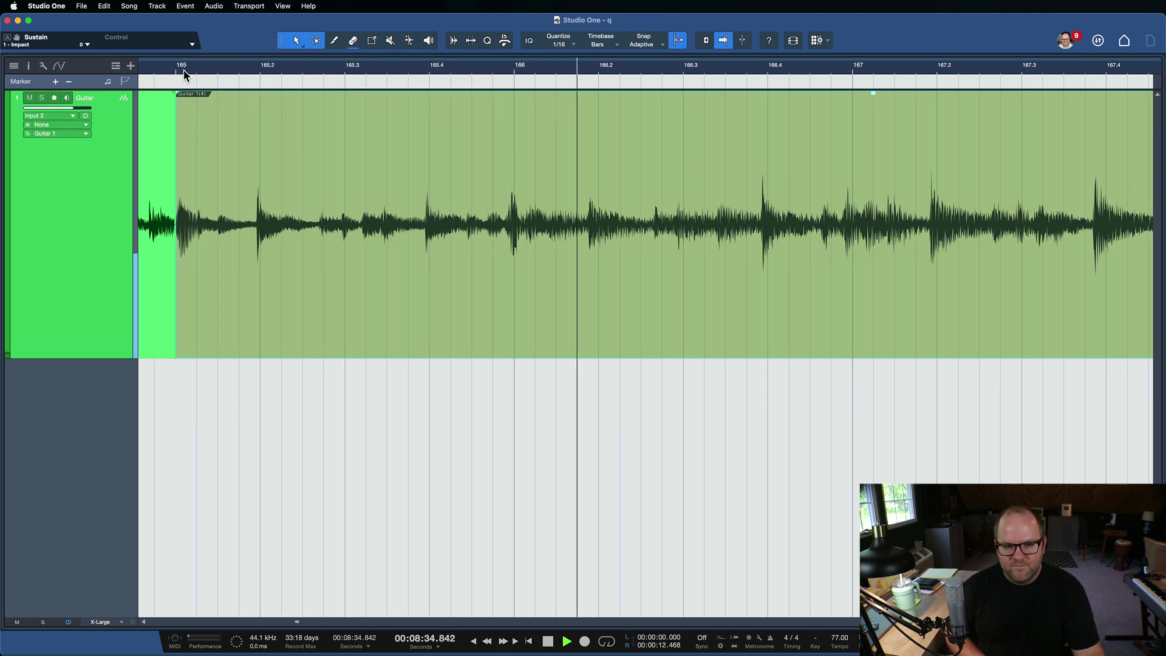
key(space)
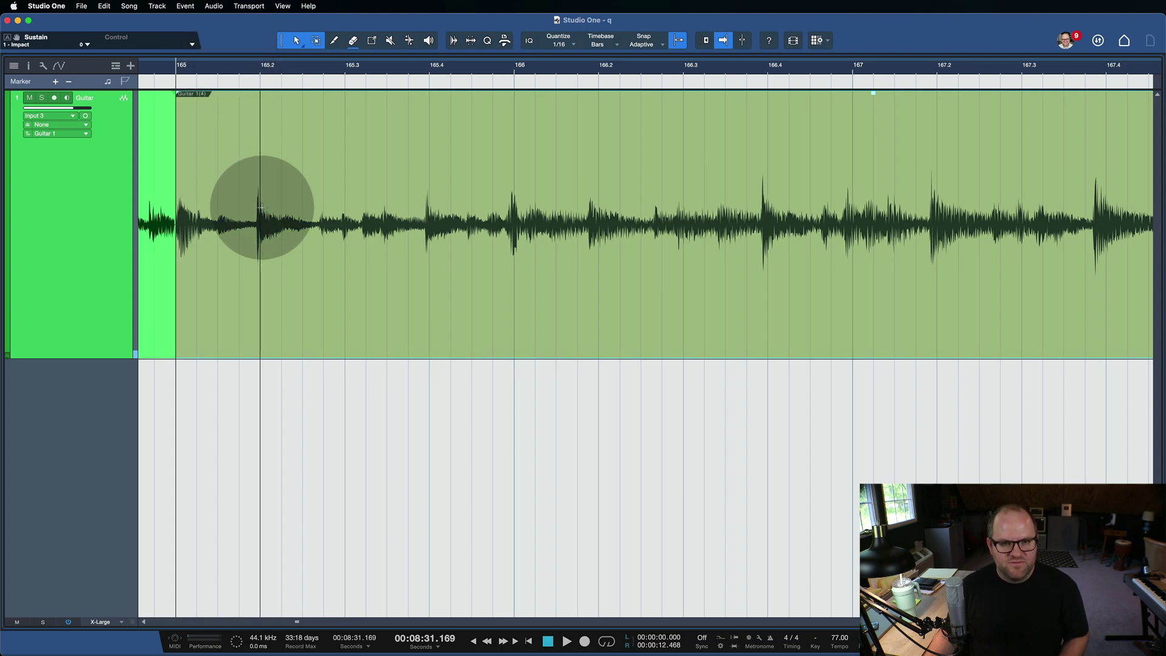
scroll(268, 220, up, 5)
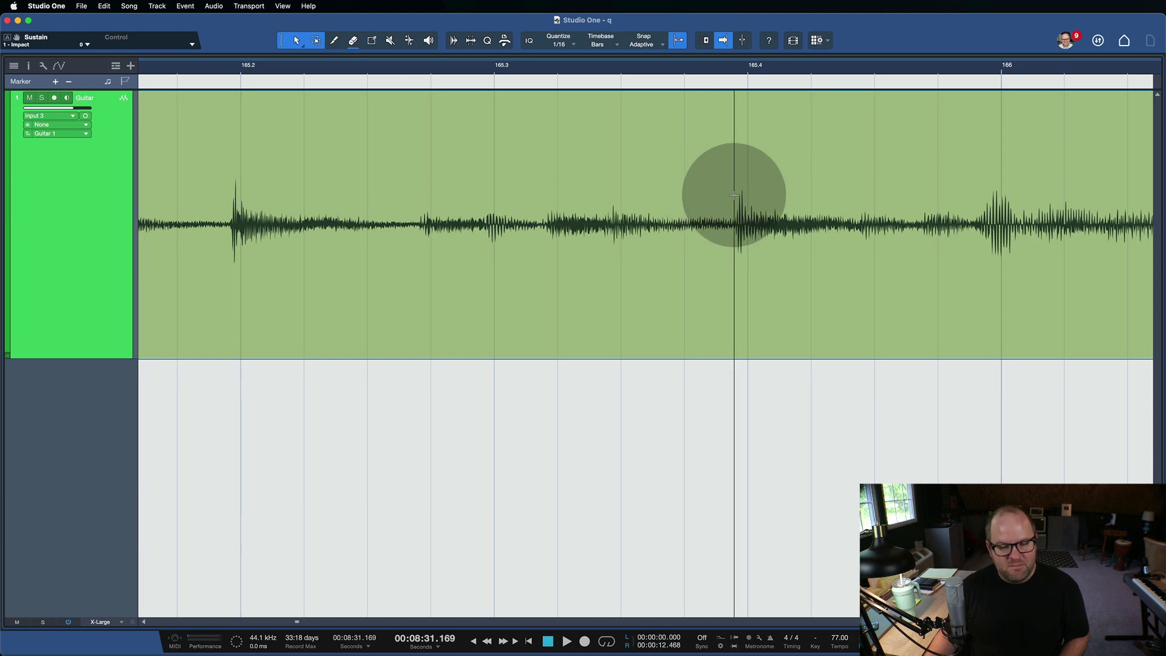
scroll(734, 195, down, 4)
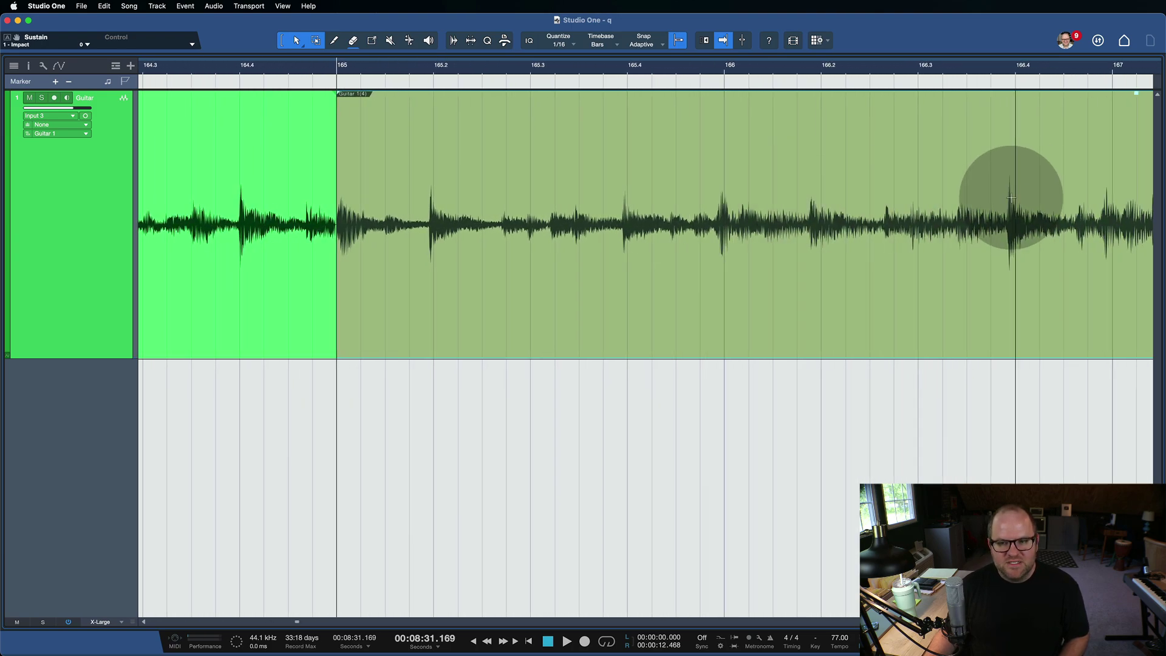
scroll(1013, 197, right, 3)
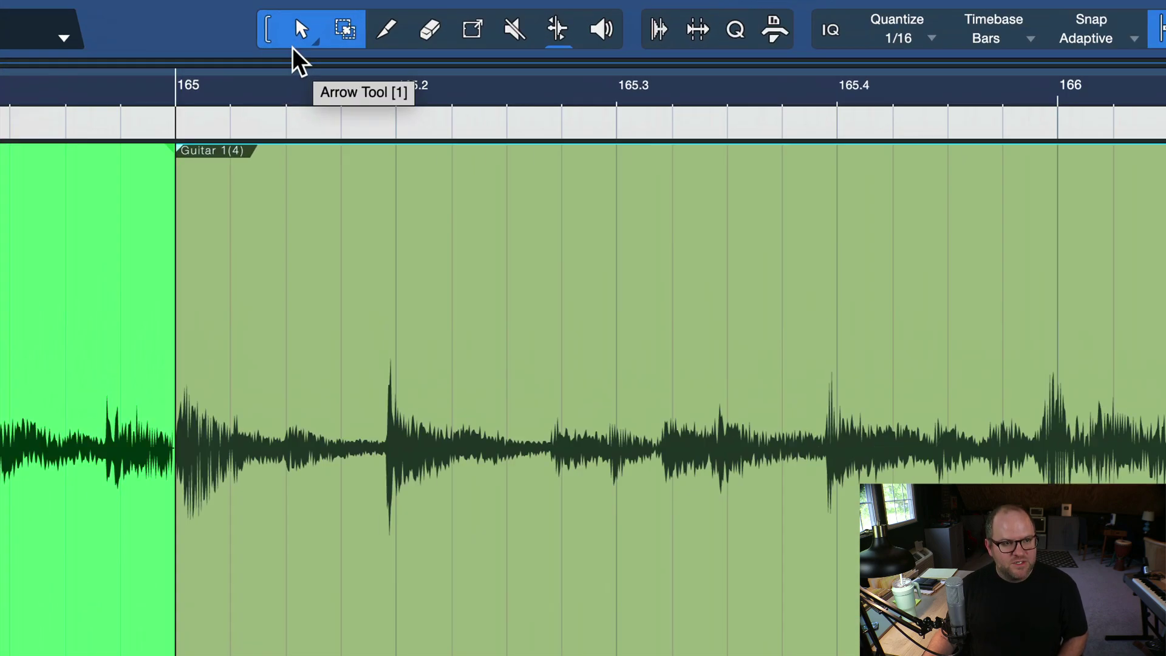
Step: Switch to the Split tool and turn grid snapping off
key(2)
key(1)
key(1)
key(1)
key(1)
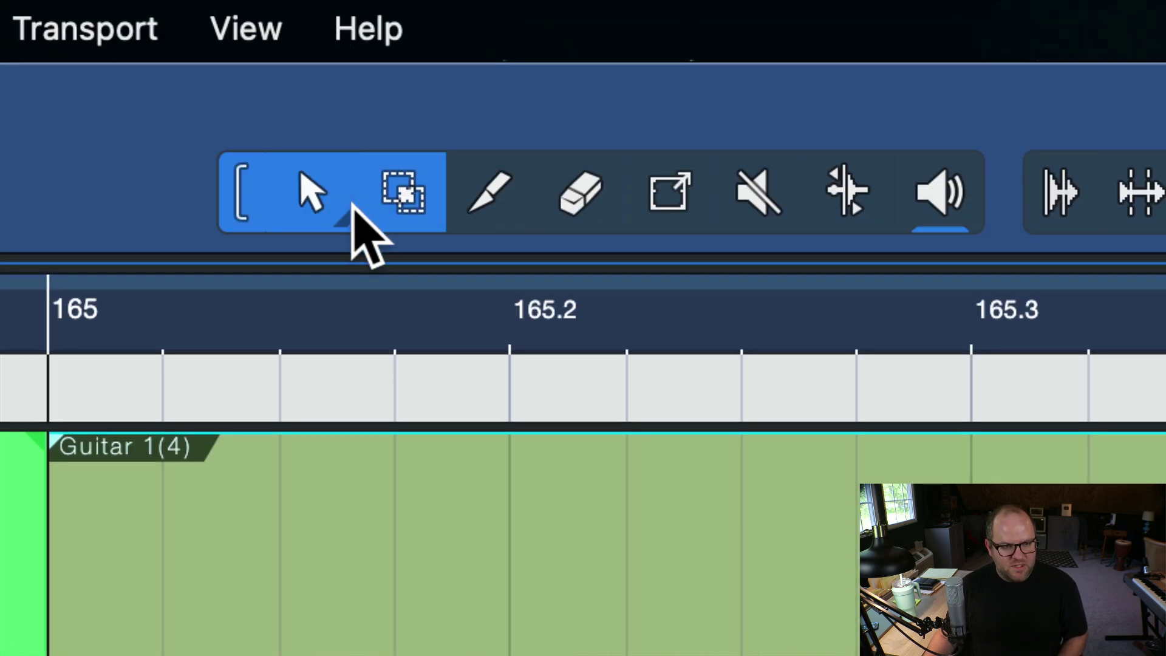
click(499, 200)
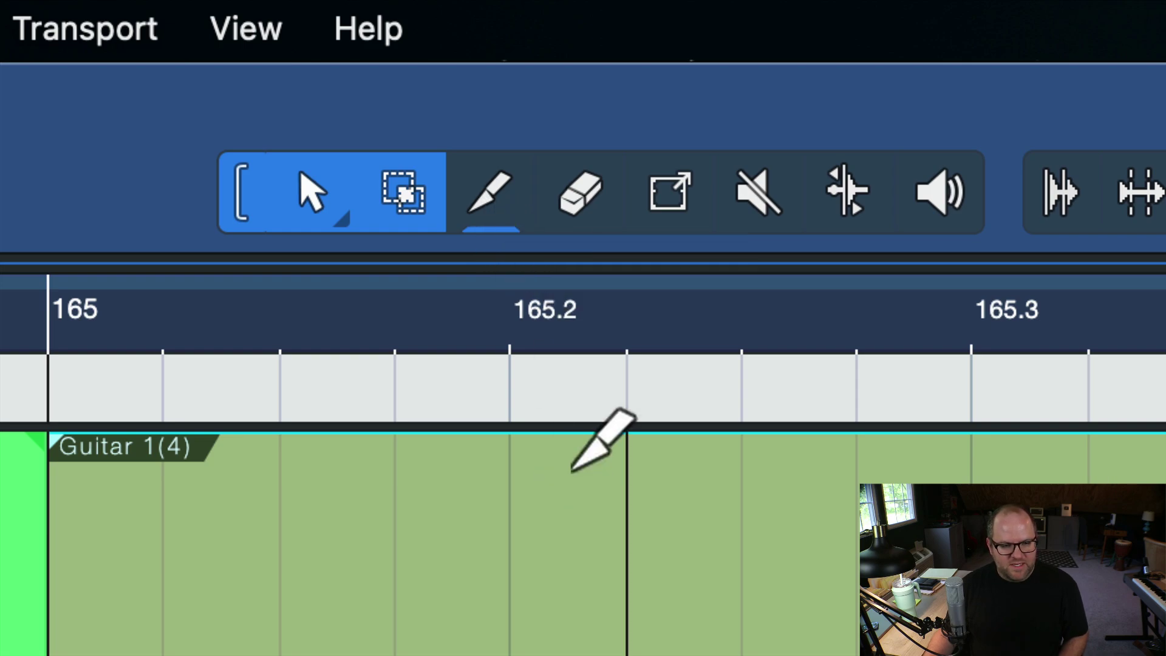
scroll(583, 456, down, 3)
scroll(574, 471, up, 3)
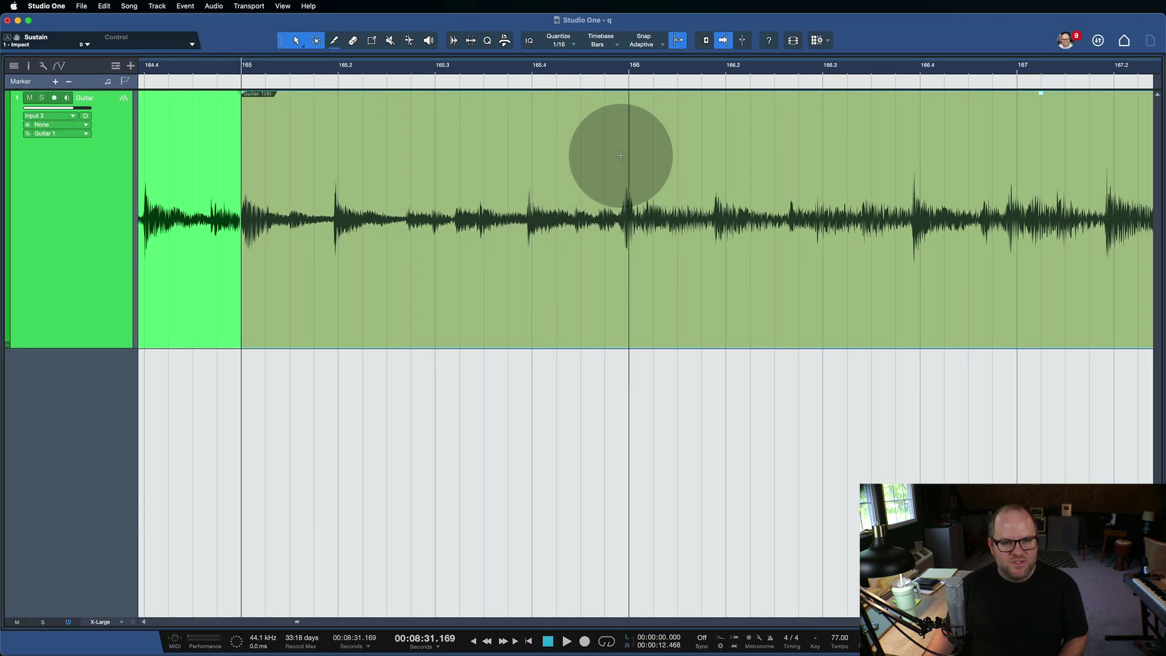
click(722, 41)
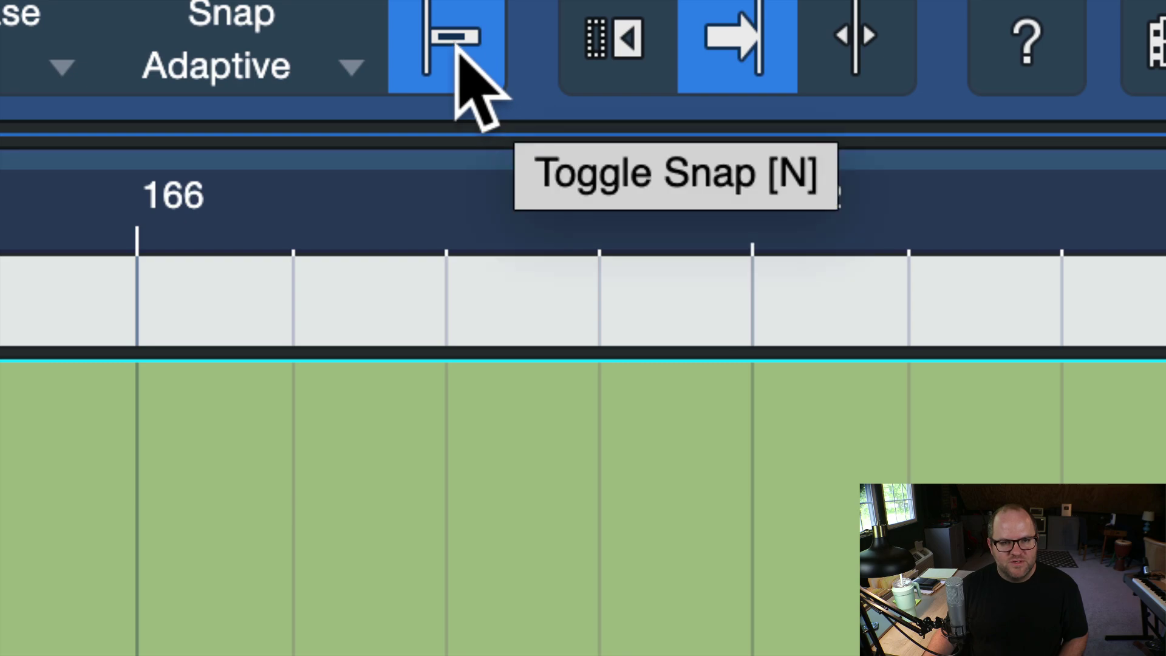
click(457, 54)
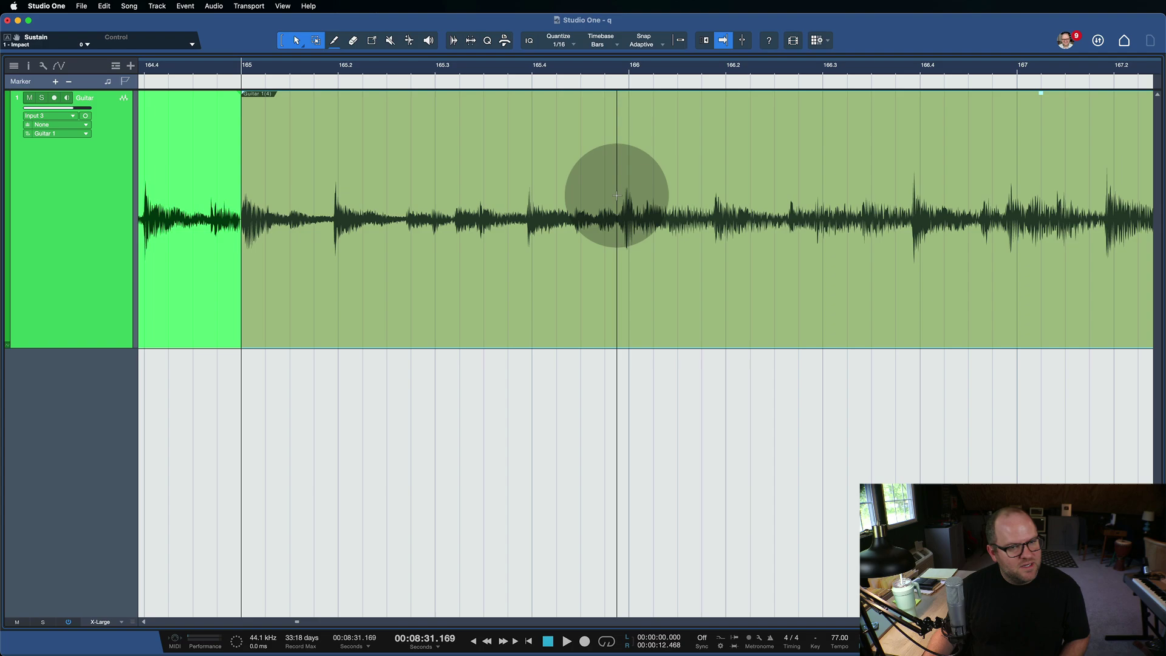
Step: Cut the guitar event at the transient just before bar 166 and select the first piece
scroll(616, 195, up, 5)
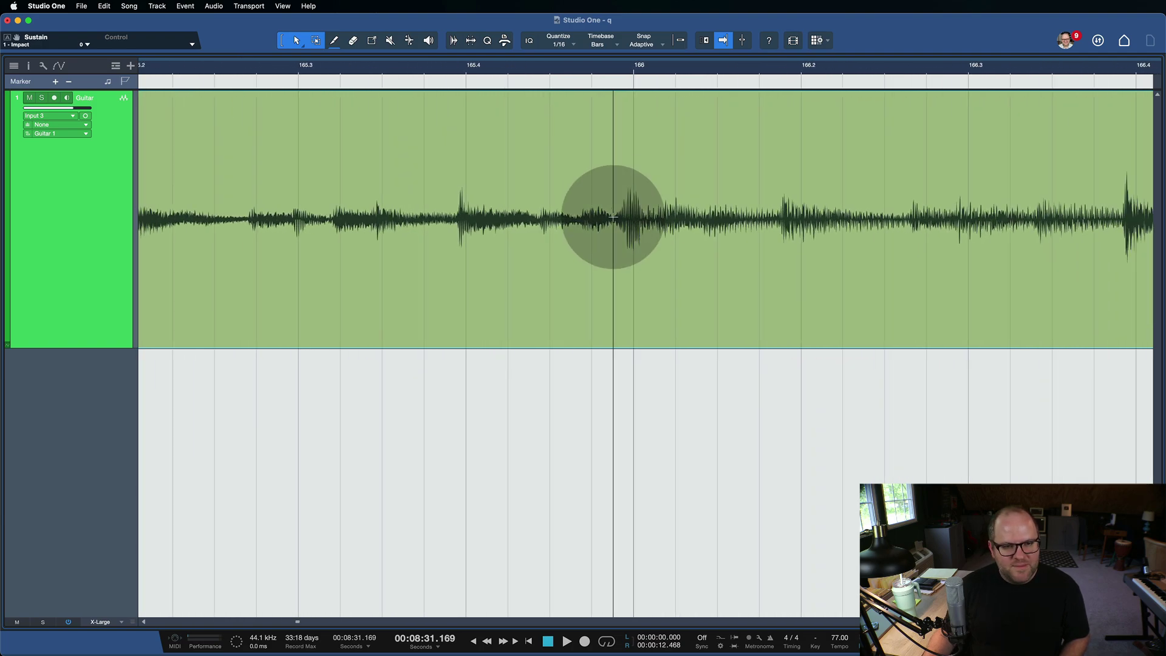
click(613, 216)
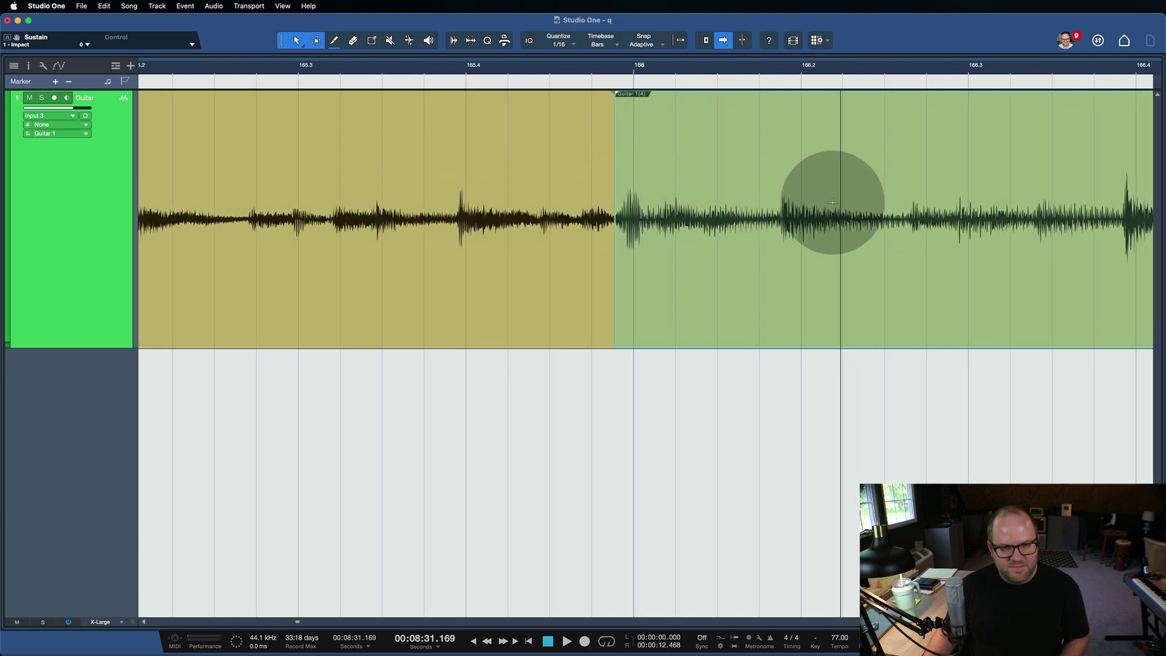
scroll(885, 213, left, 5)
click(478, 278)
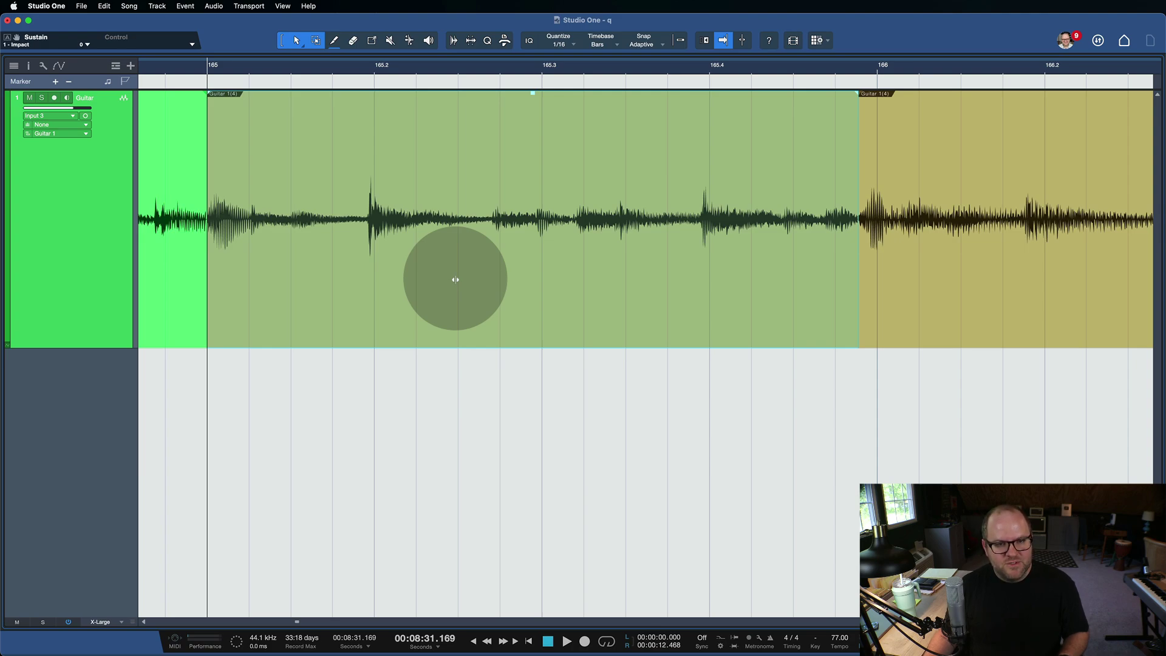
Step: Slip the audio inside the first guitar piece a few pixels to the right
drag(455, 280, 493, 289)
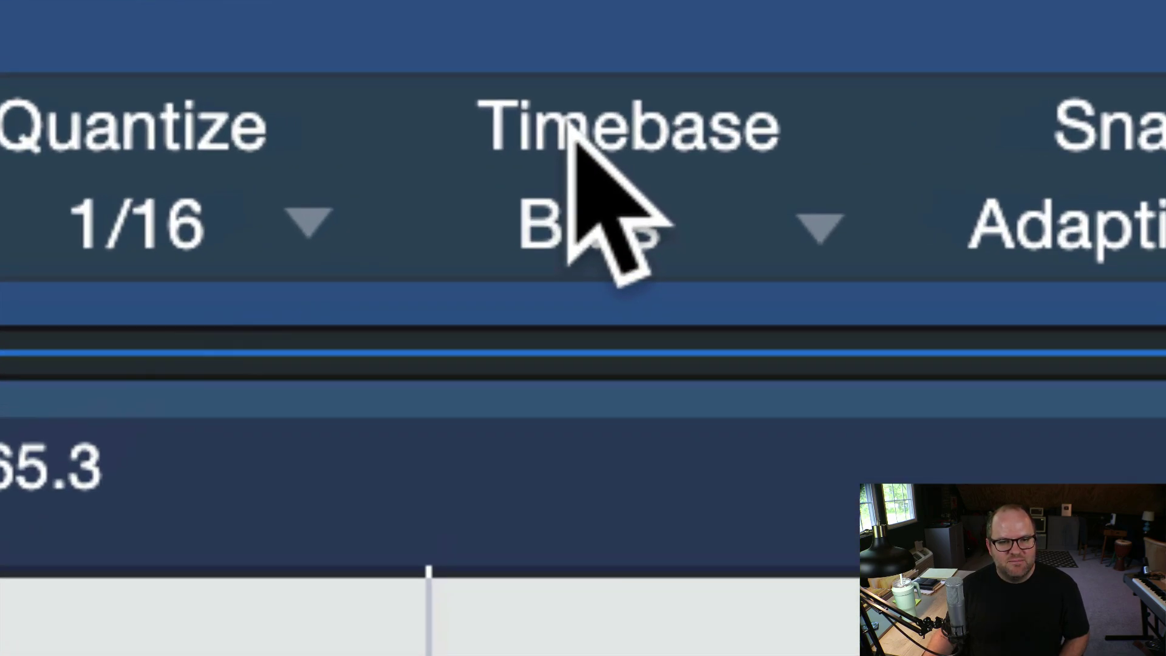
Step: Set the ruler timebase to Bars so the timeline reads like 165.2
click(599, 229)
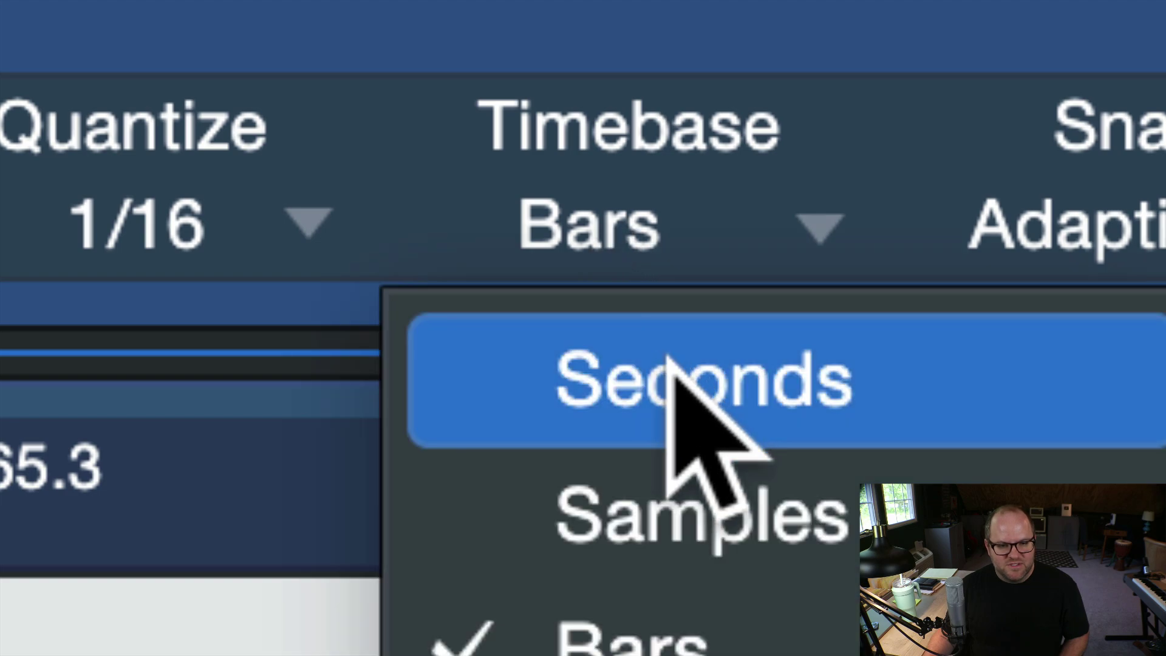
click(668, 360)
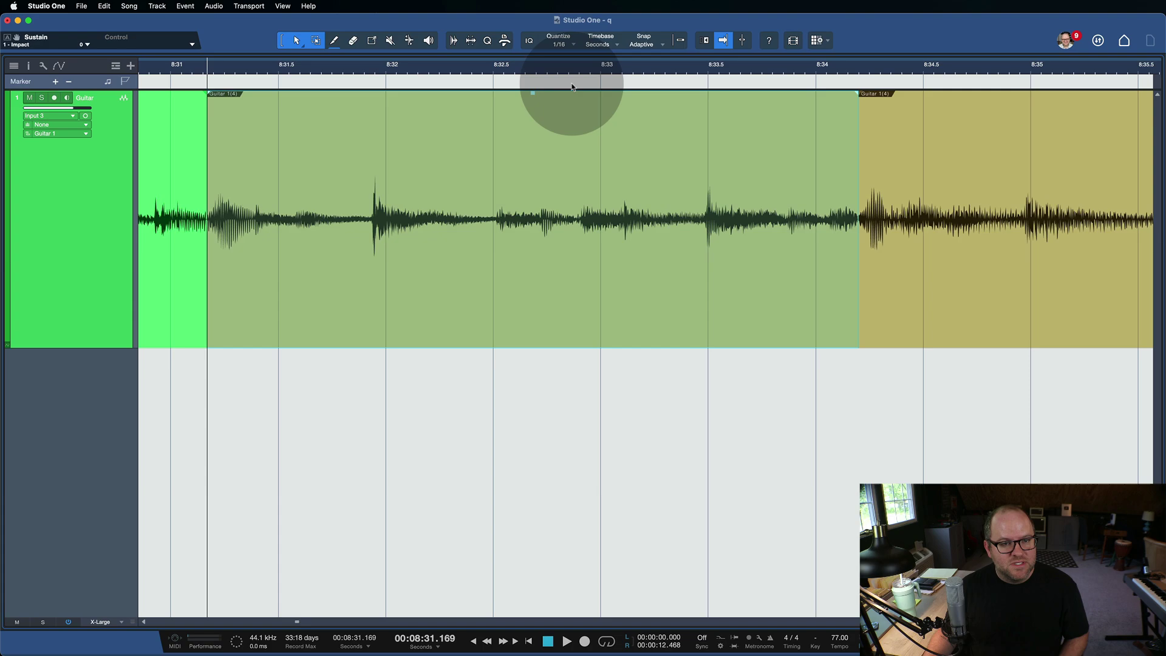
click(600, 41)
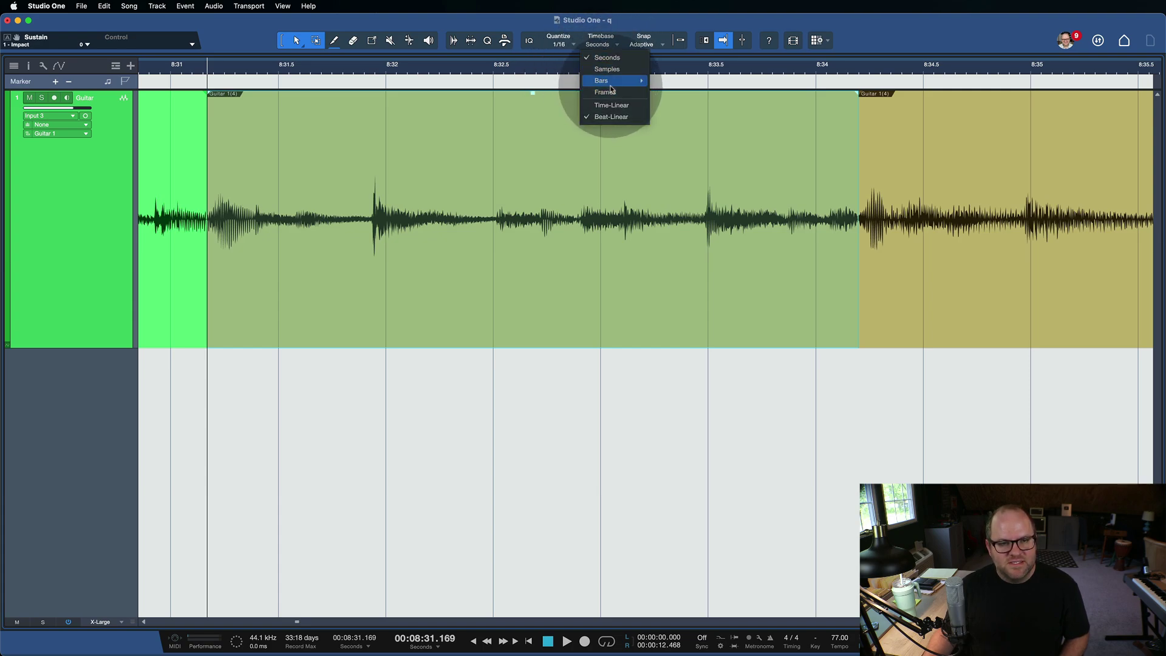
click(611, 85)
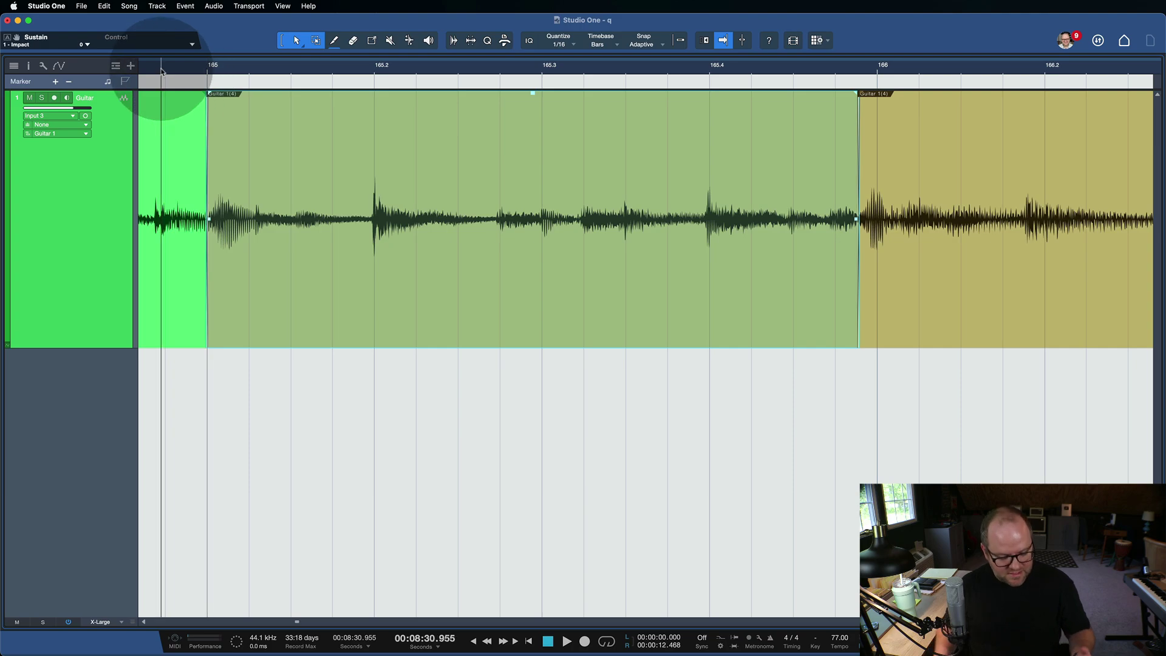
Step: Audition the guitar, undo the earlier edits, and listen to it again
key(space)
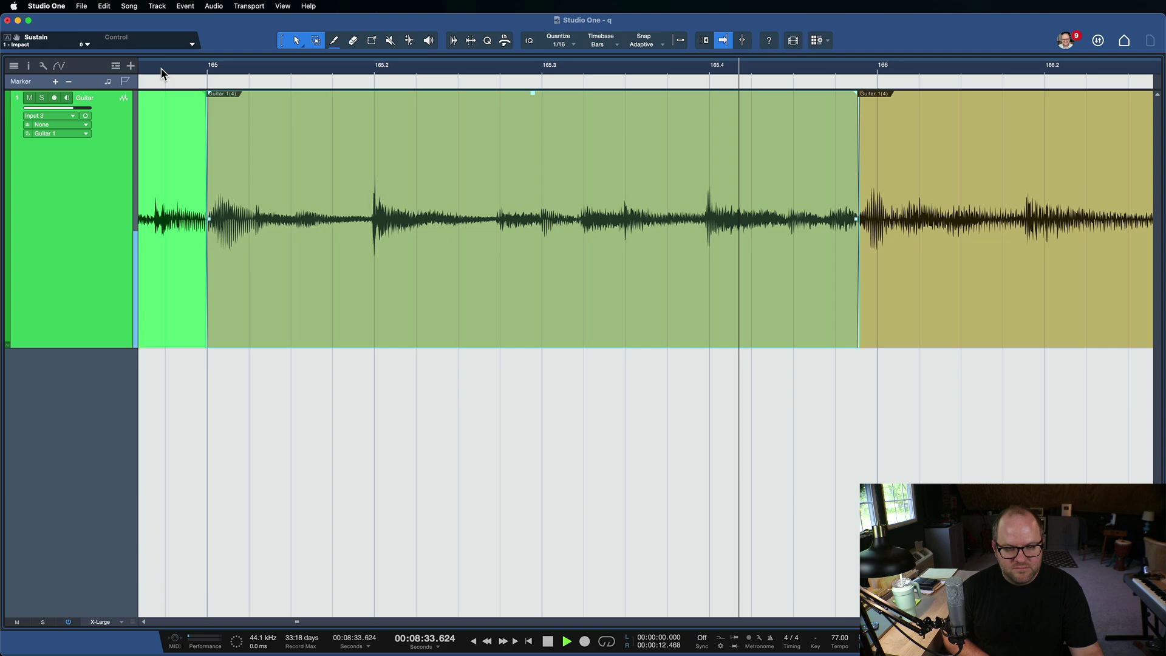
key(space)
key(super+z)
key(super+z)
key(super+z)
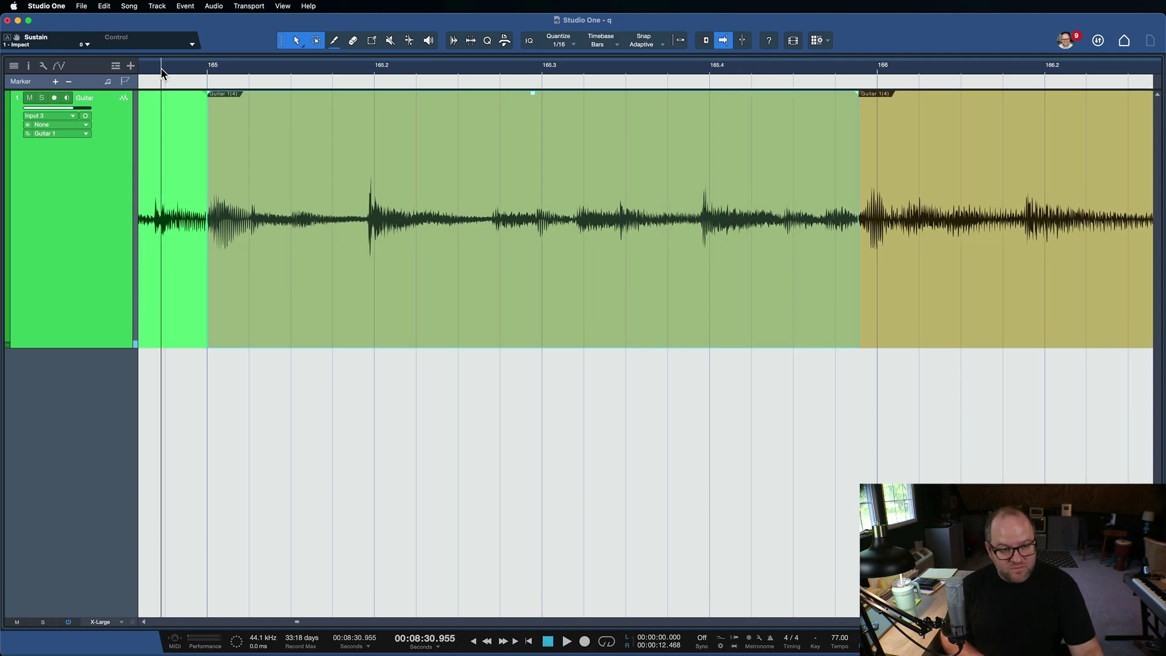
key(space)
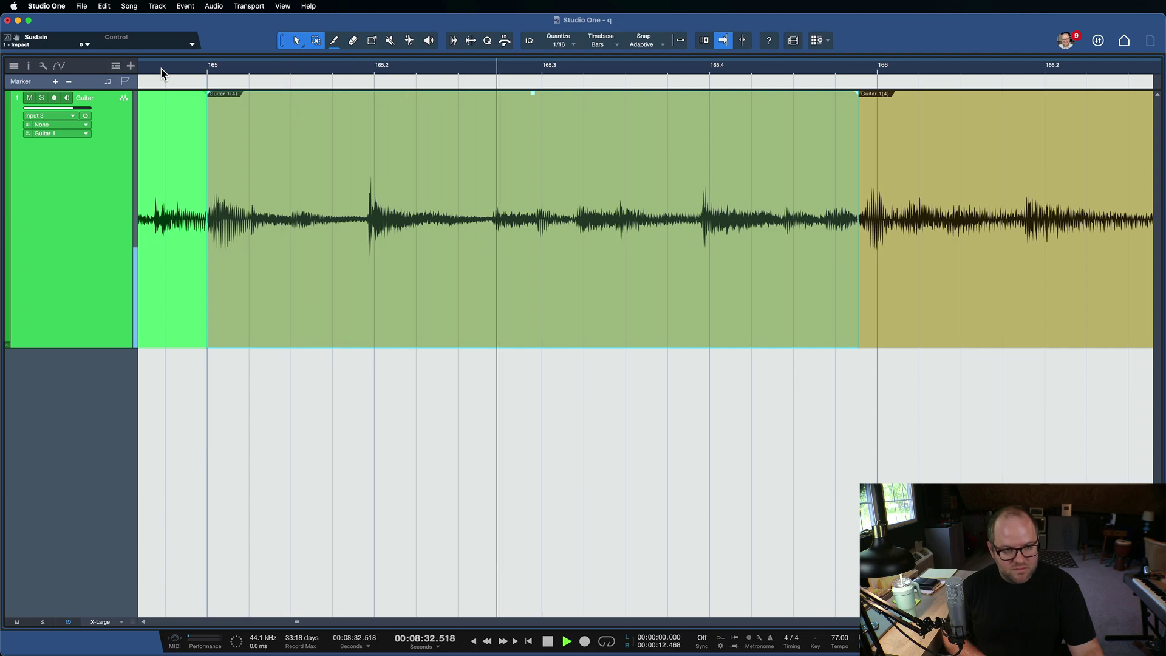
key(space)
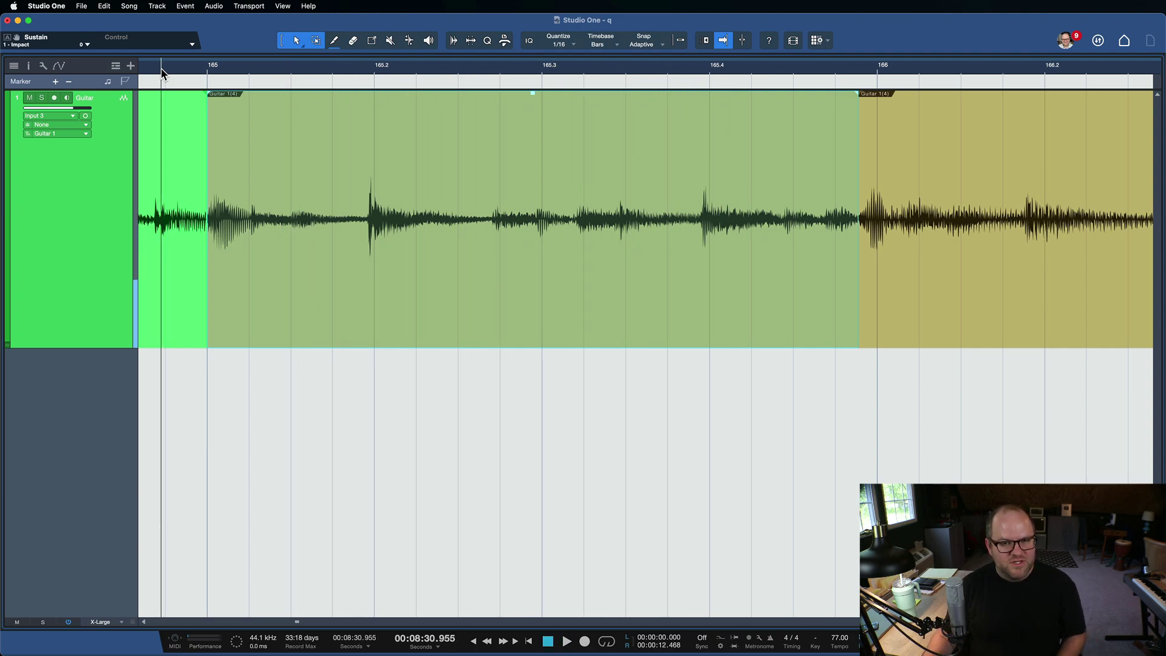
Step: Slip the guitar audio later within its event in two nudges, checking each by playback
click(107, 166)
click(452, 293)
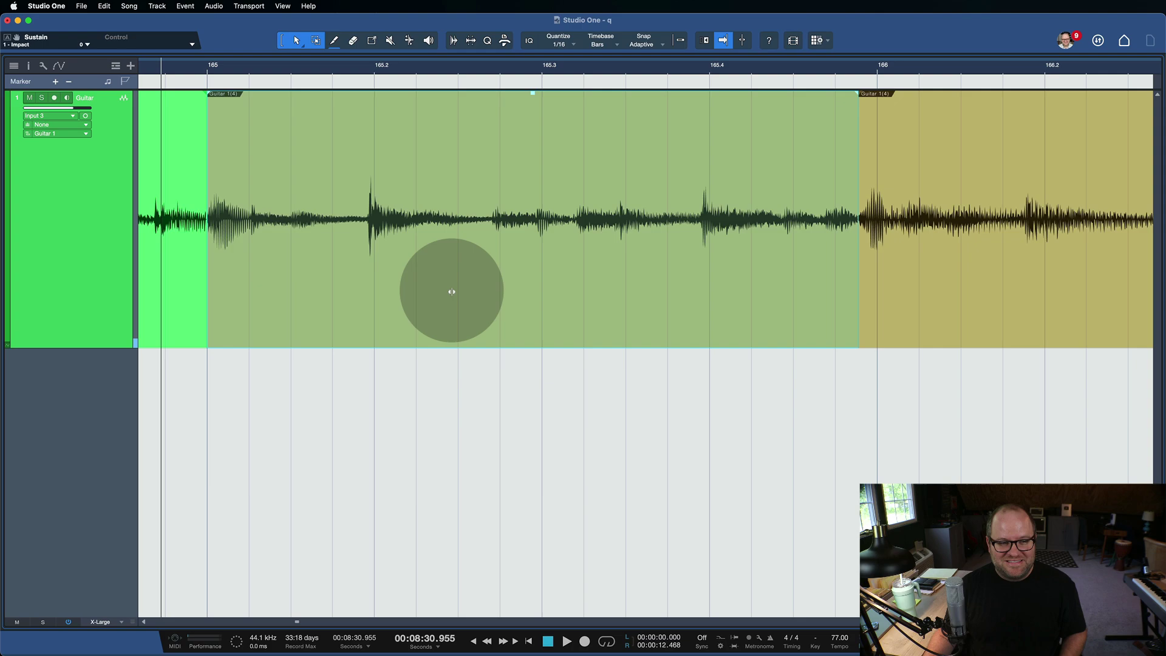
drag(451, 291, 462, 328)
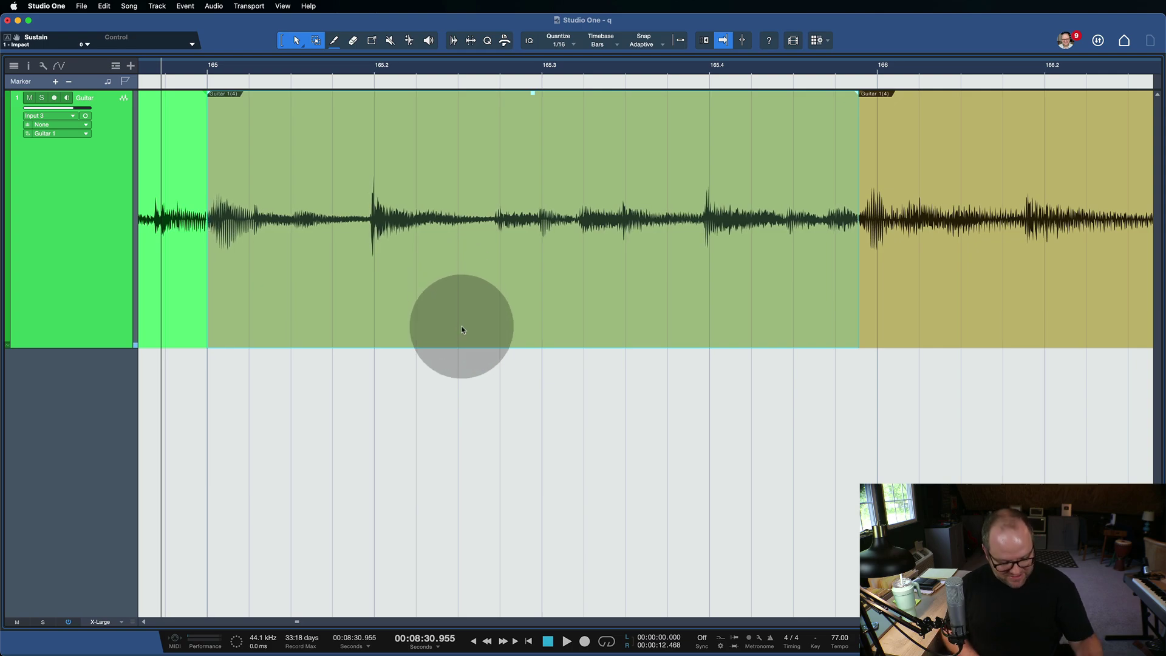
key(space)
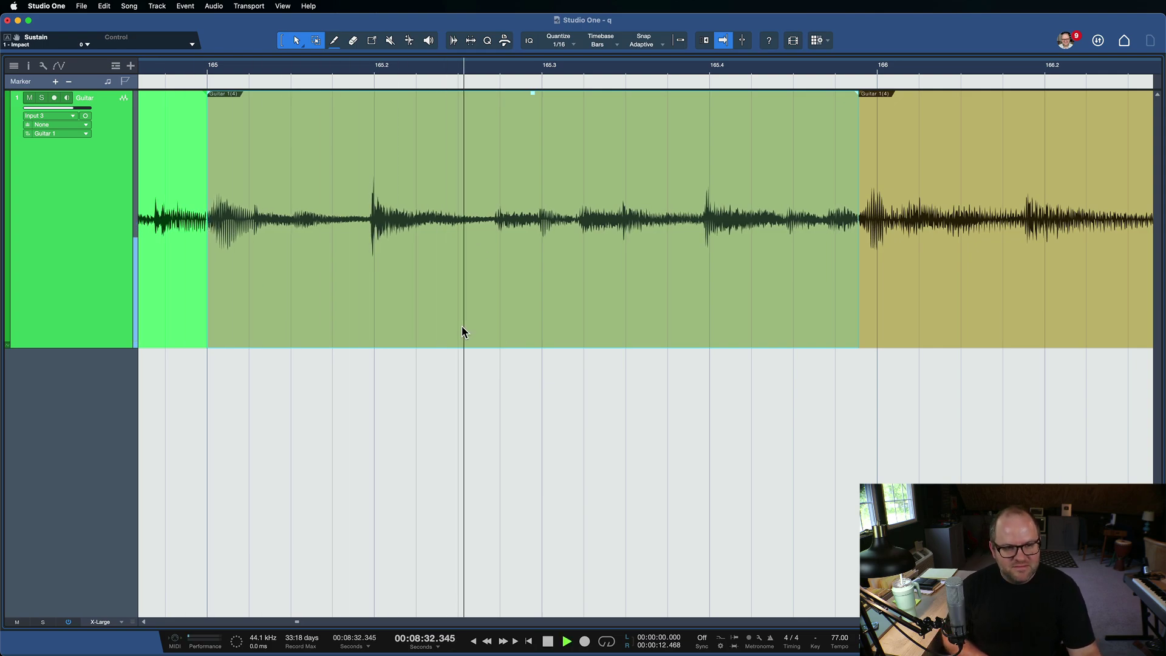
key(space)
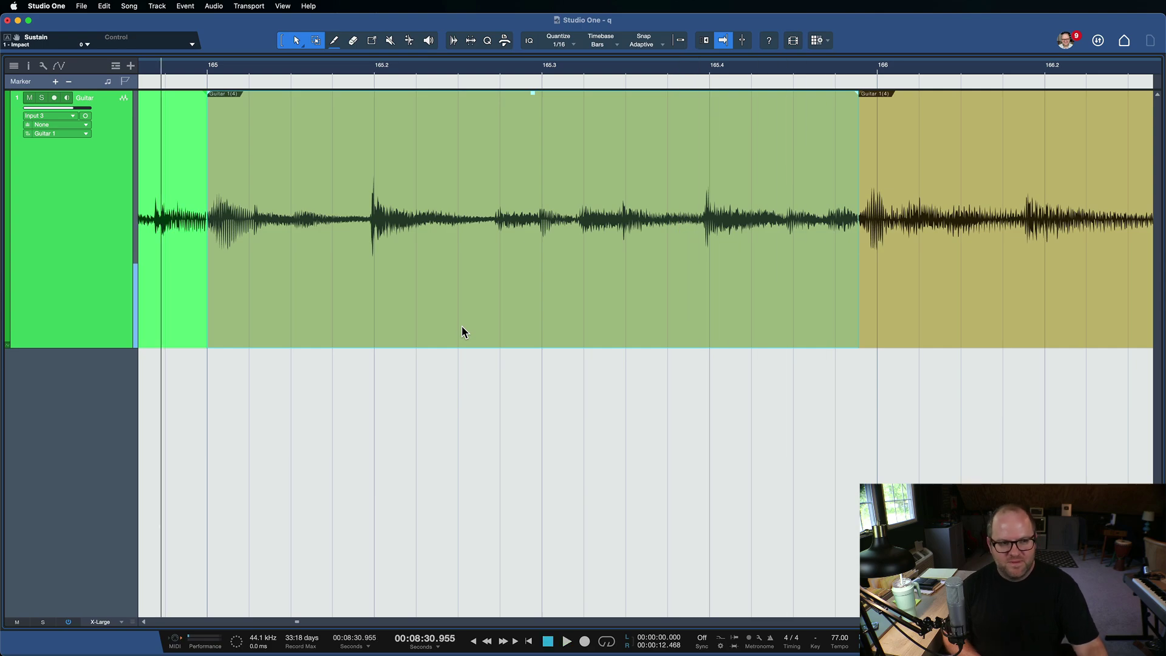
drag(462, 312, 464, 313)
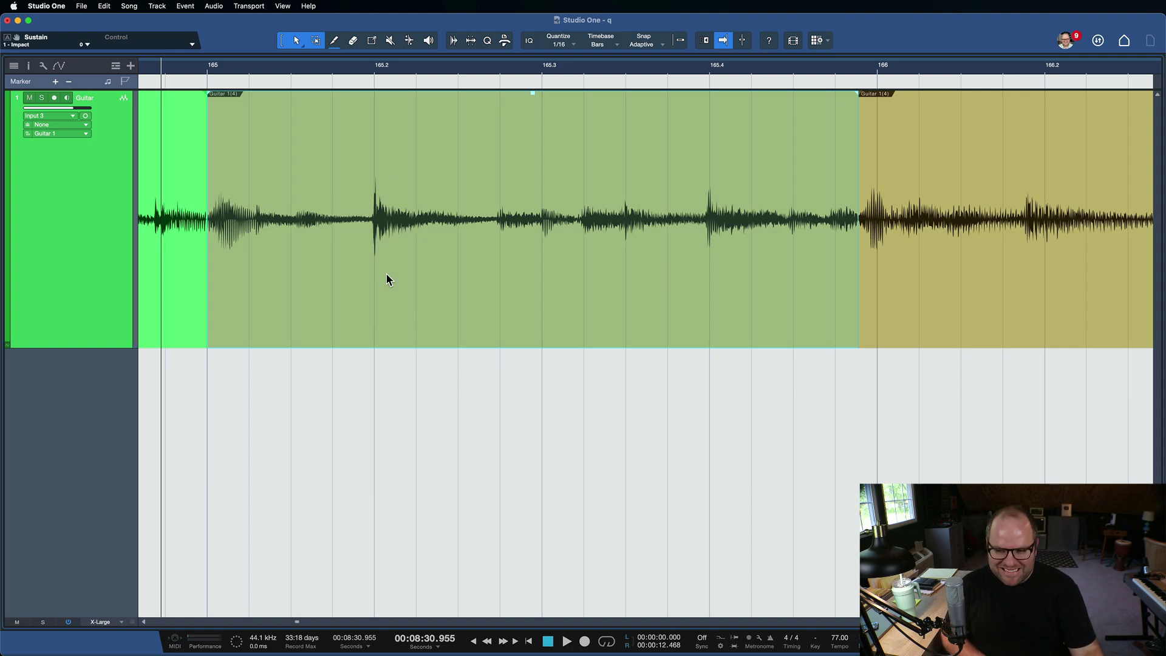
key(space)
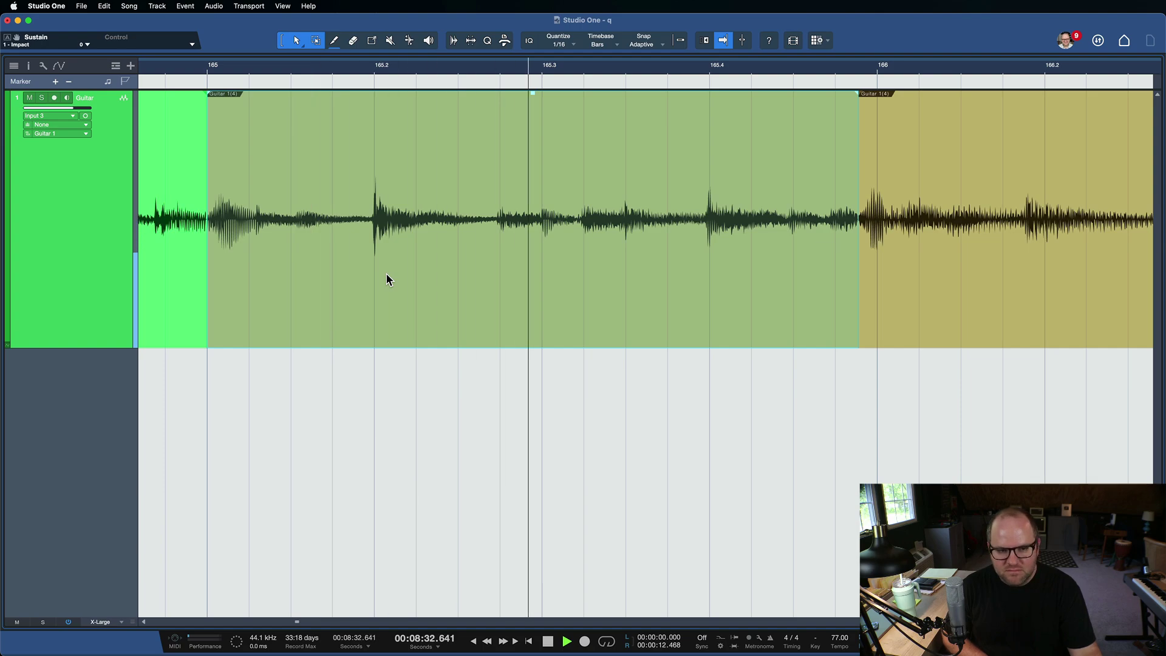
key(space)
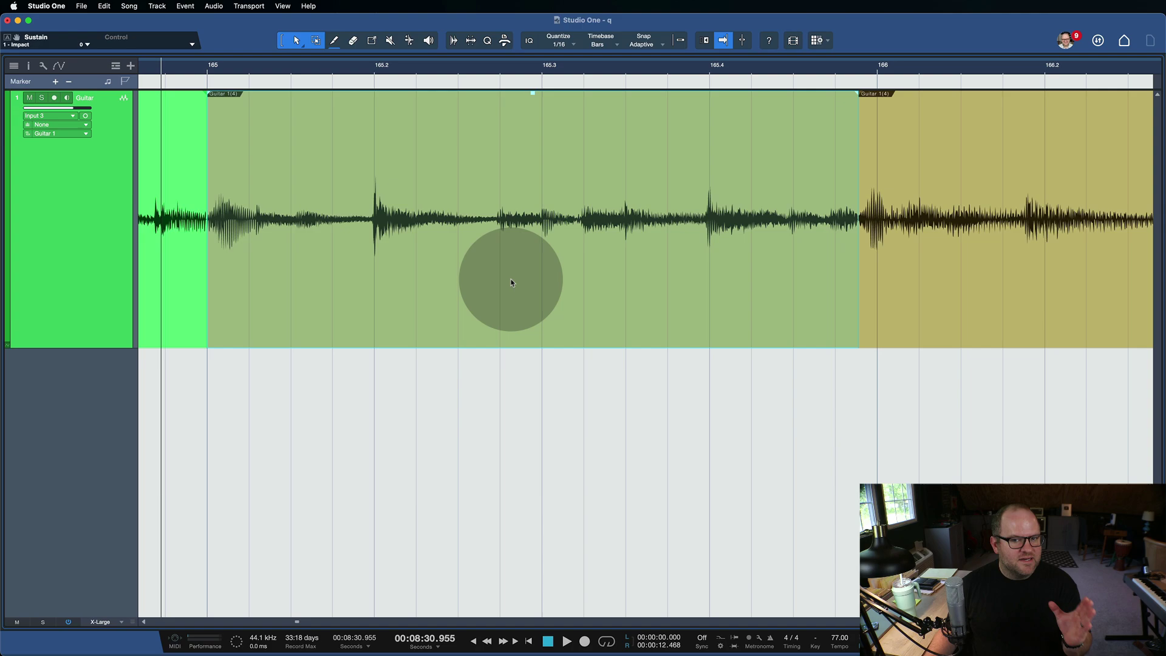
Step: Split the later guitar event at two points near 166.4, then undo and redo the splits
scroll(708, 268, right, 3)
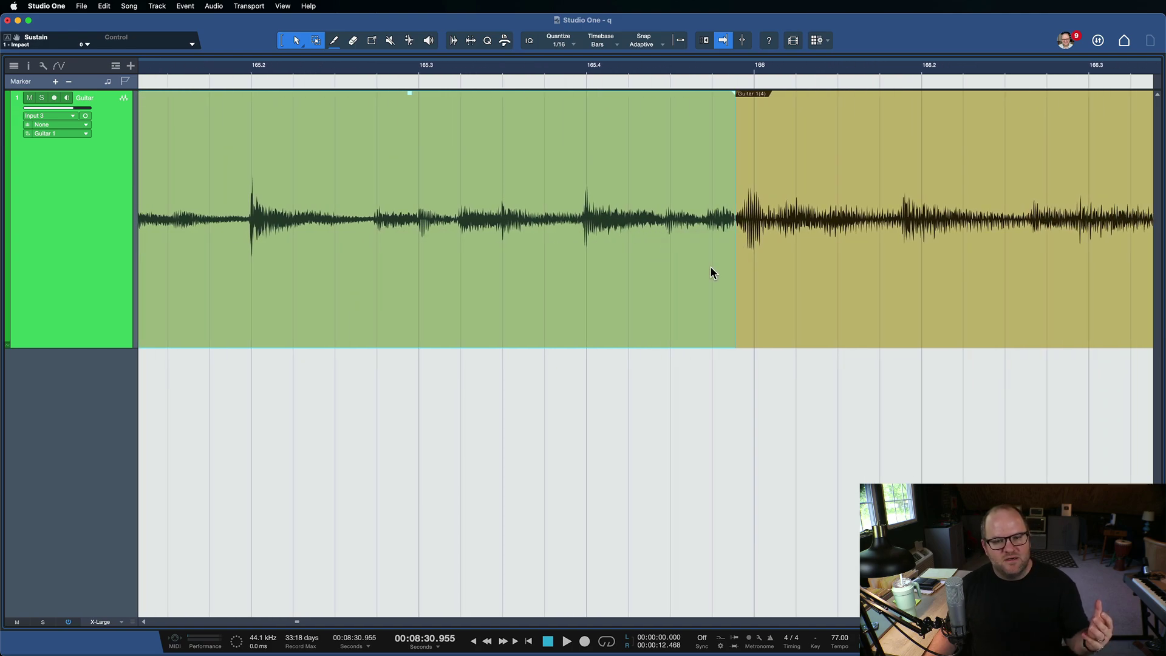
scroll(783, 268, right, 5)
scroll(785, 265, right, 4)
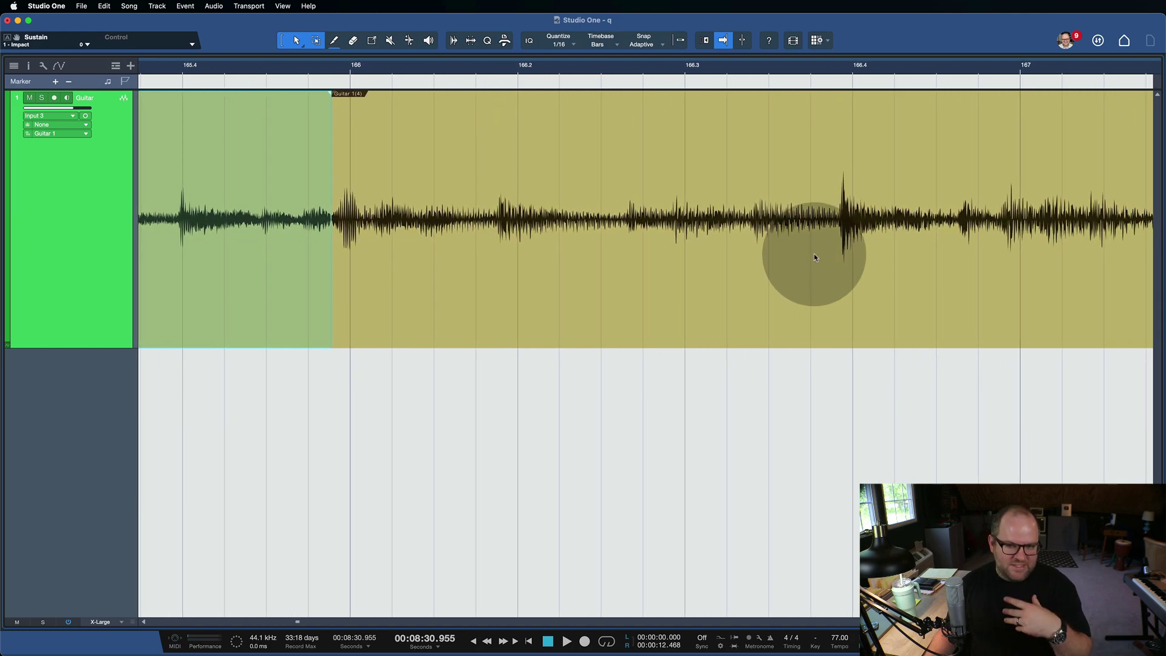
scroll(814, 253, right, 6)
scroll(814, 254, right, 1)
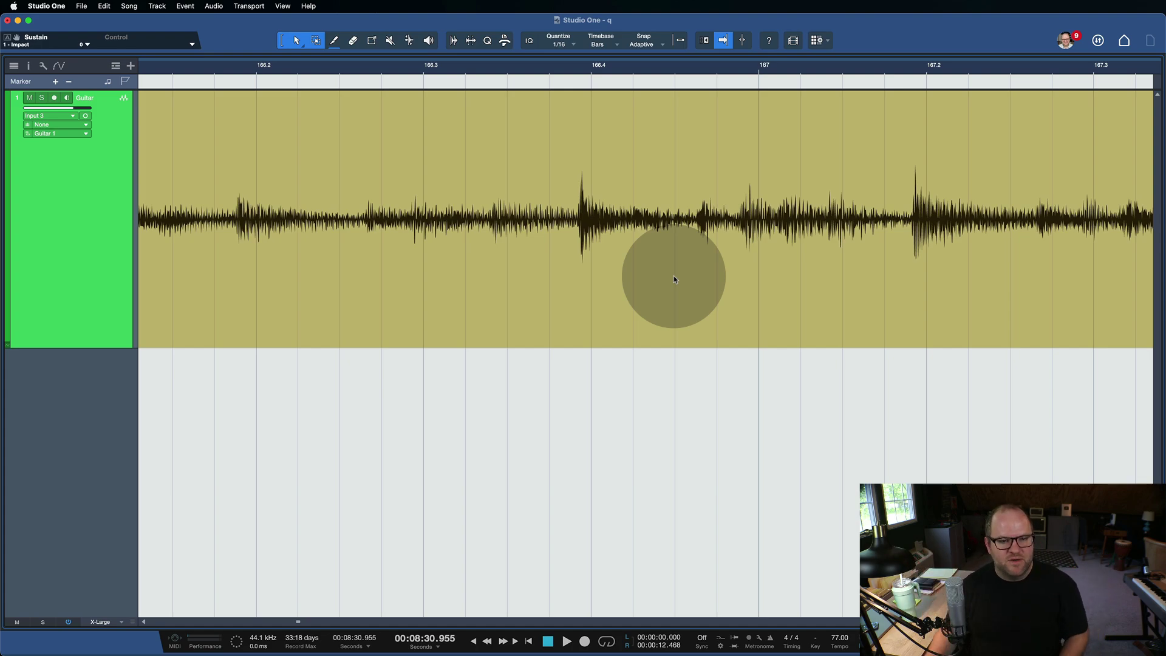
scroll(551, 233, up, 3)
super+click(592, 211)
super+click(731, 228)
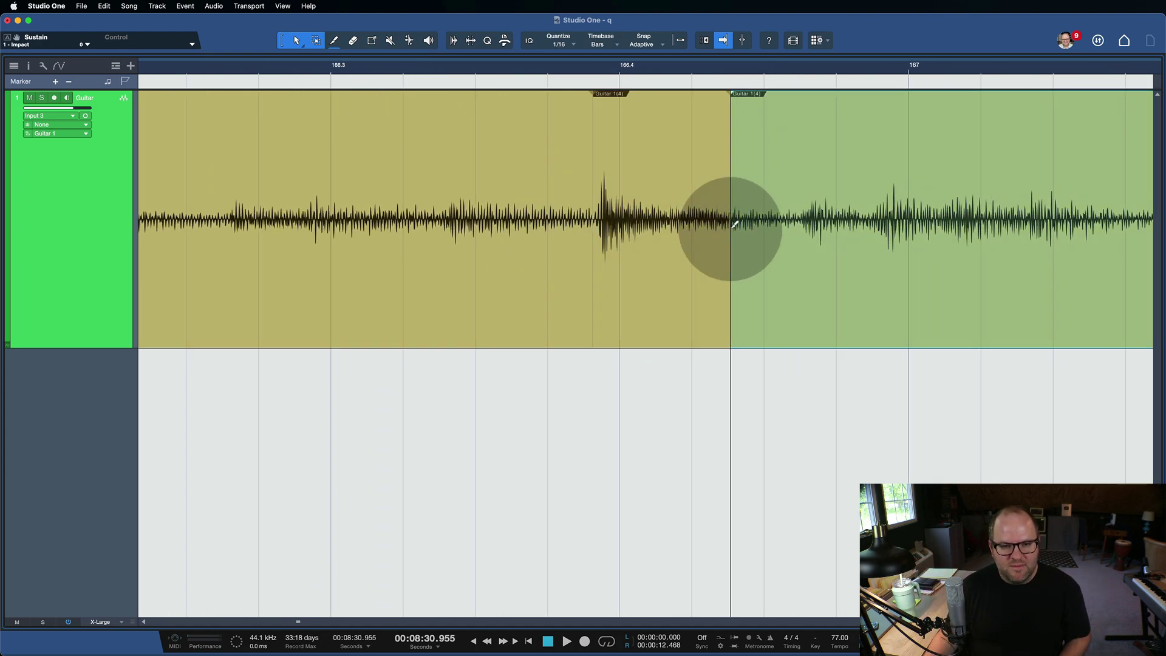
click(631, 286)
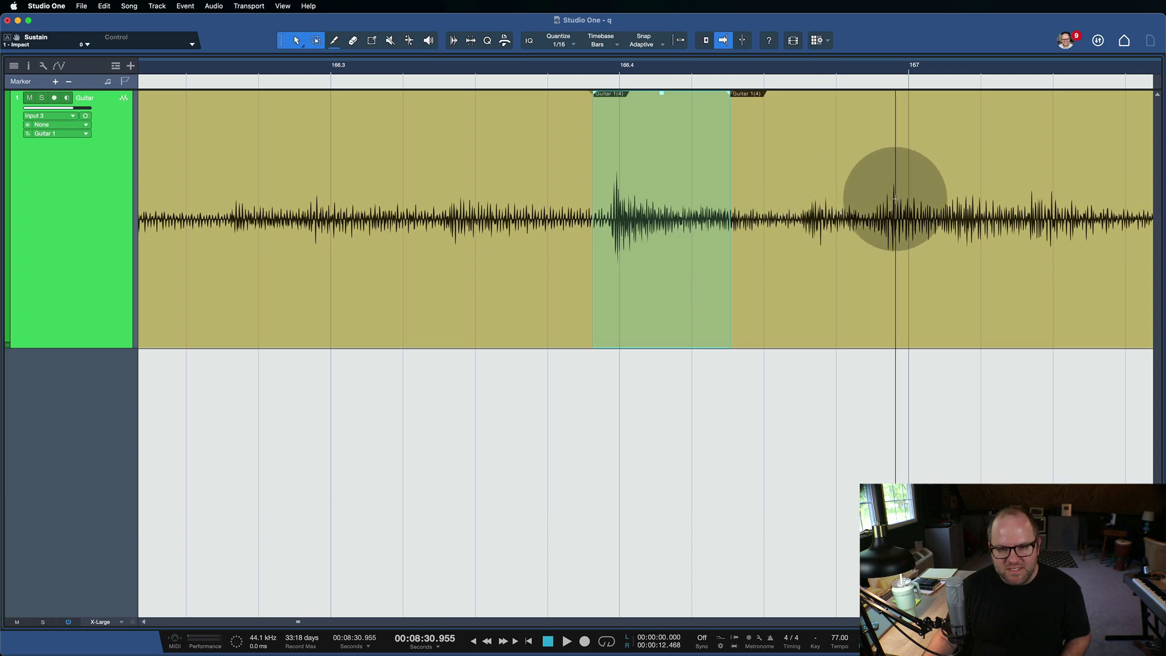
key(super+z)
key(super+z)
key(super+z)
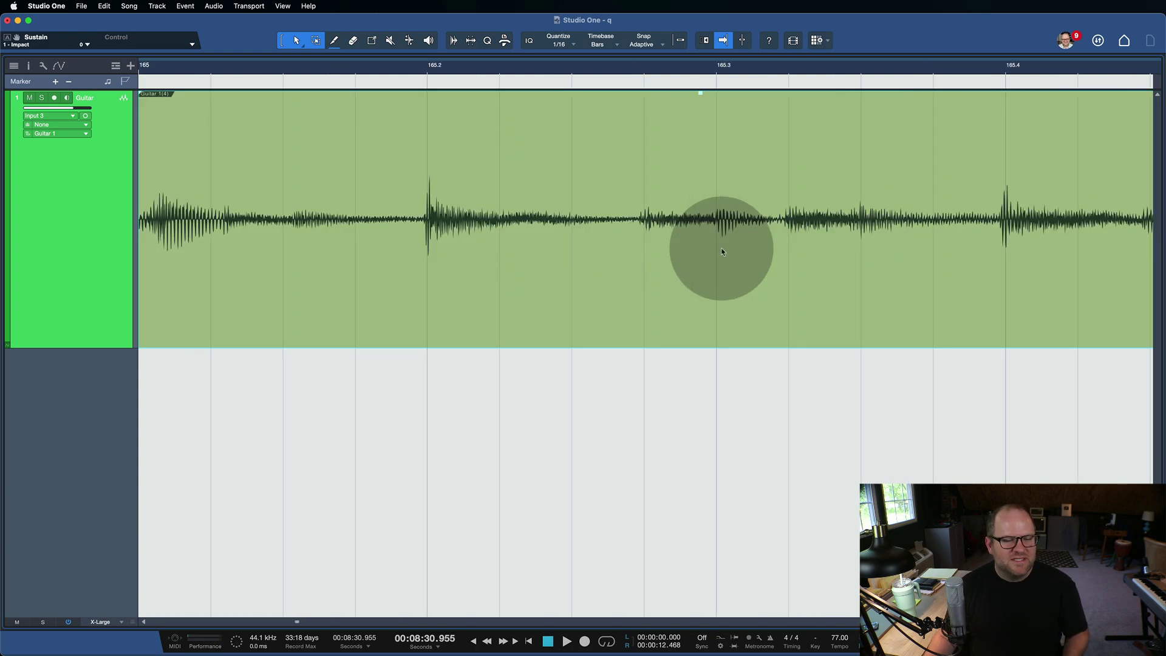
key(super+shift+z)
key(super+shift+z)
scroll(406, 312, down, 3)
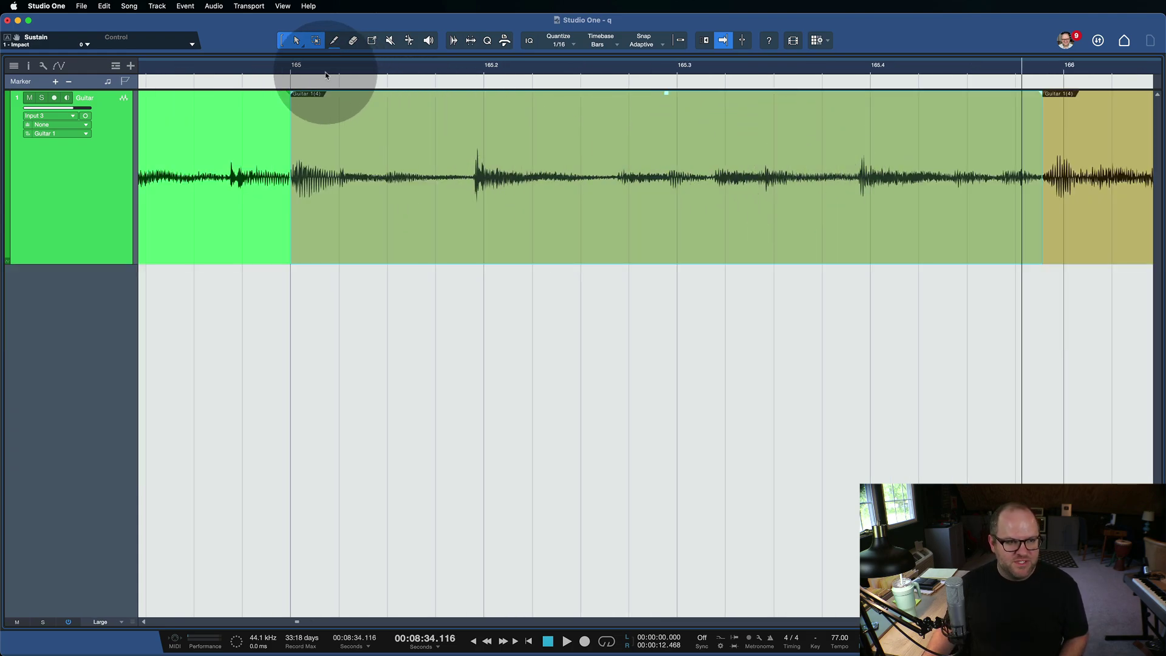
Step: Open the Audio Bend panel for the guitar event
scroll(474, 172, right, 2)
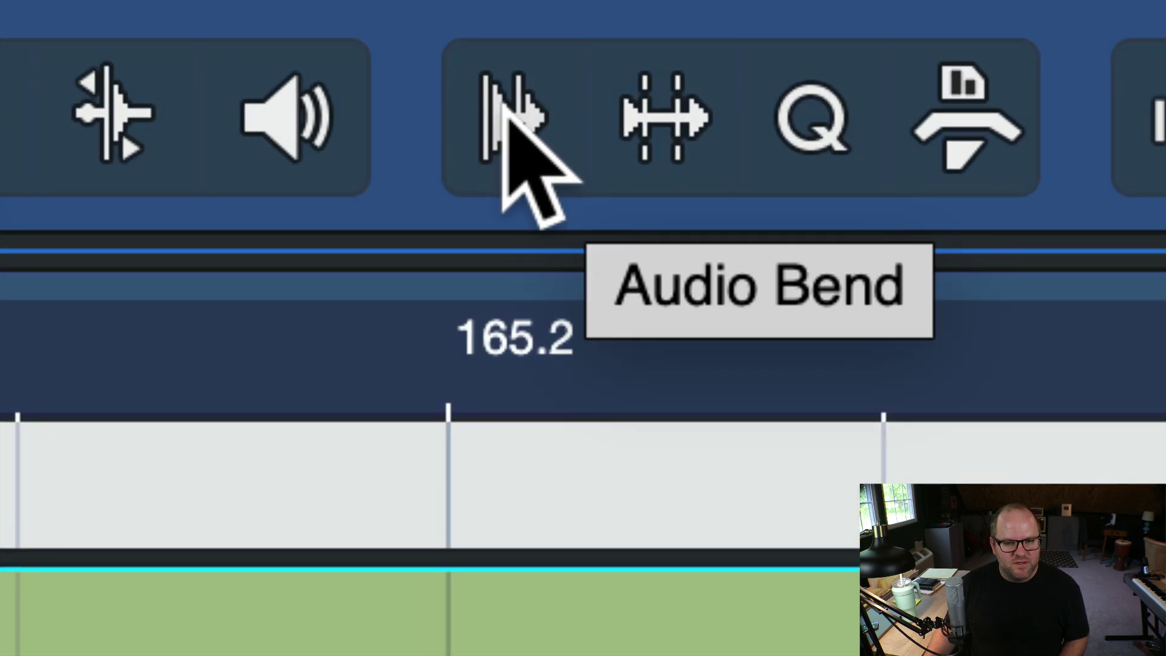
click(504, 113)
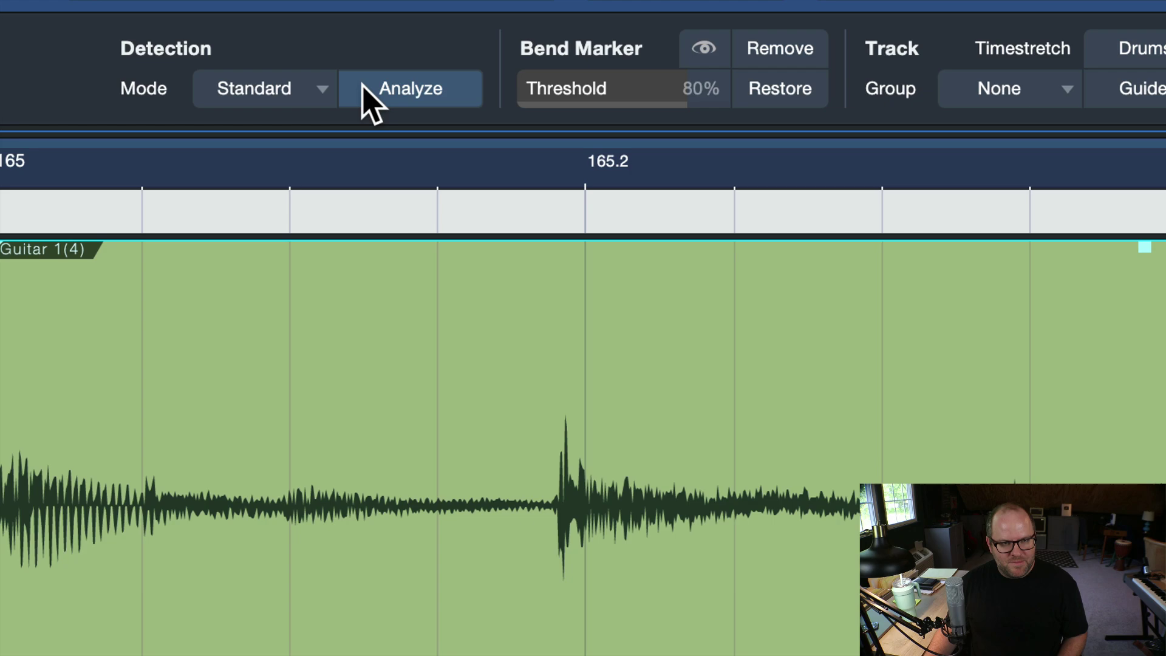
Step: Analyze transients, lower the threshold to 67%, and re-analyze in Sensitive mode
click(402, 91)
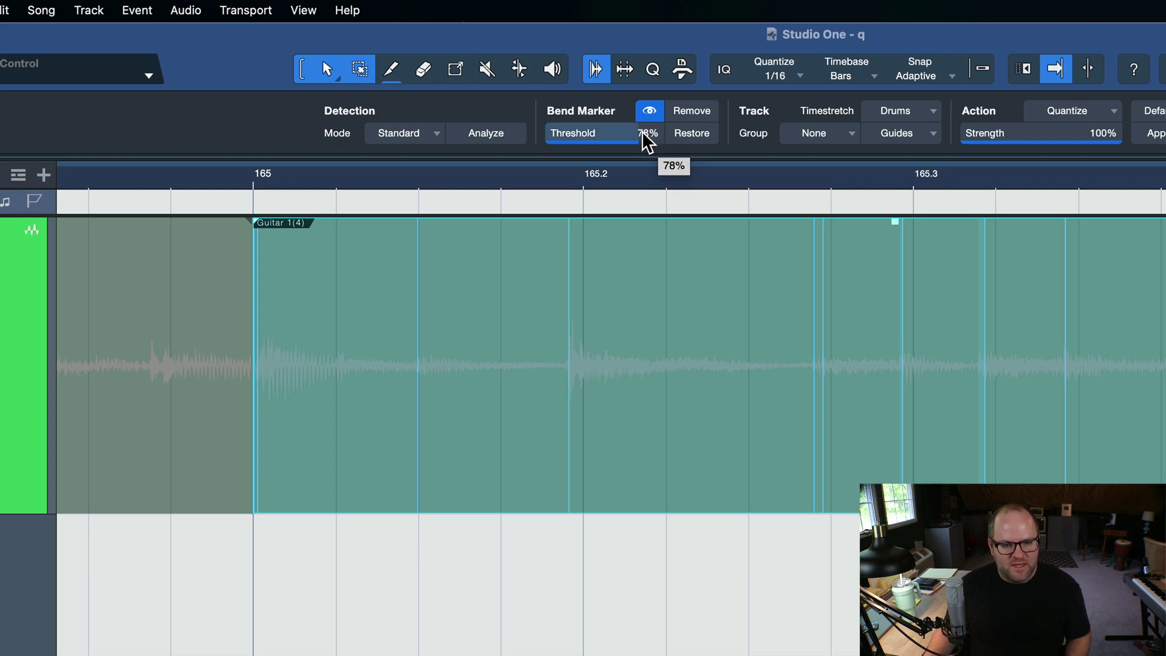
mouse_move(643, 133)
mouse_down()
mouse_move(629, 136)
mouse_move(675, 136)
mouse_move(623, 136)
mouse_move(636, 134)
mouse_up()
click(425, 138)
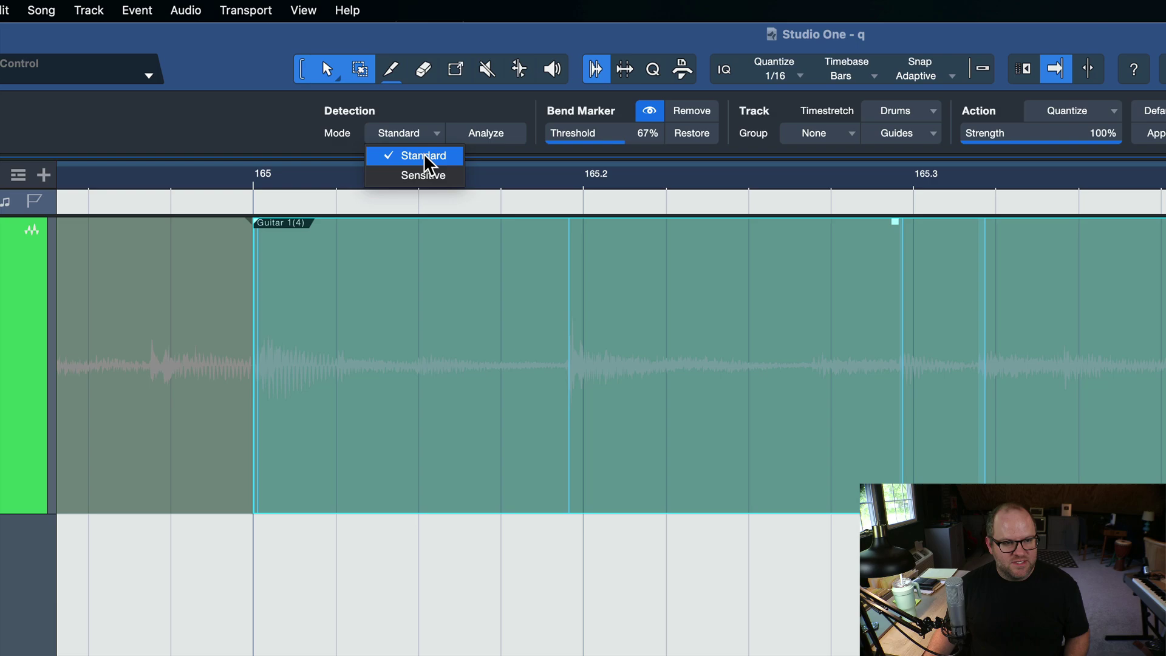
click(423, 171)
click(463, 138)
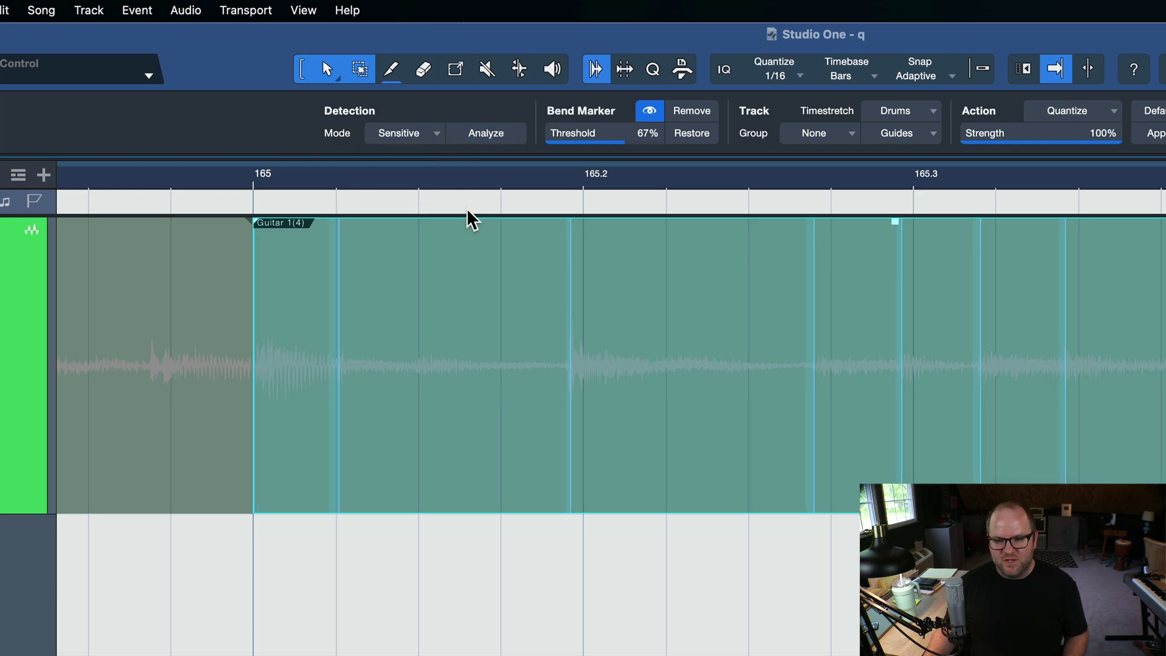
Step: Re-analyze in Standard mode, raise the threshold to 79%, and audition from bar 165
click(436, 135)
click(423, 155)
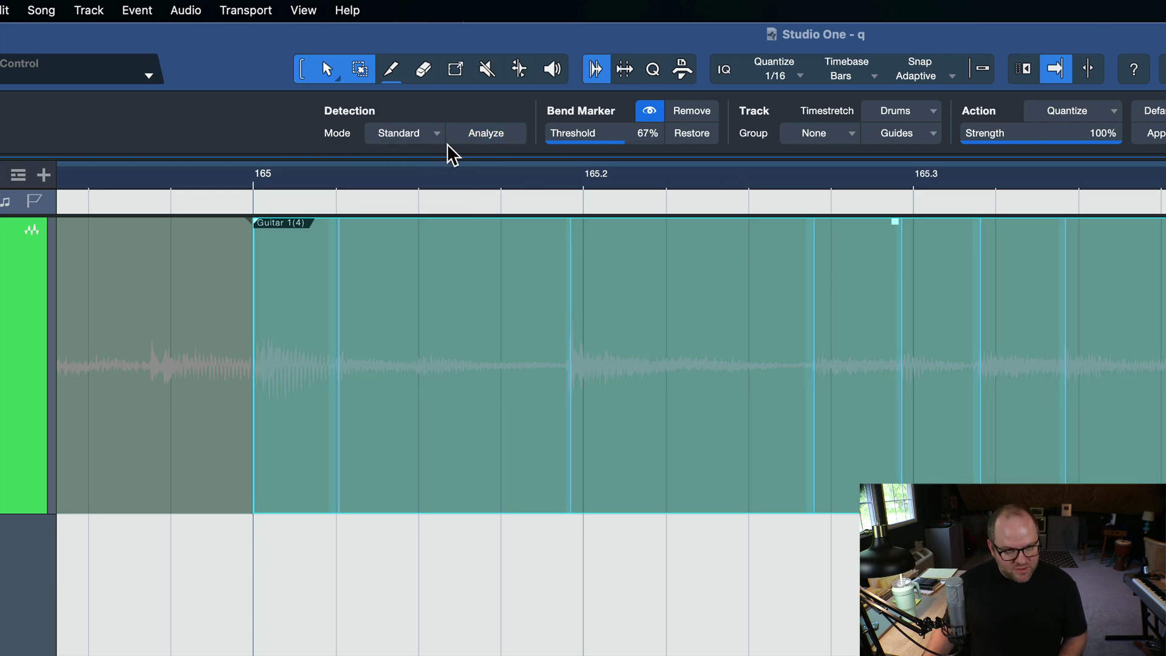
click(479, 134)
mouse_move(620, 130)
mouse_down()
mouse_move(575, 130)
mouse_move(639, 134)
mouse_move(609, 134)
mouse_move(630, 128)
mouse_up()
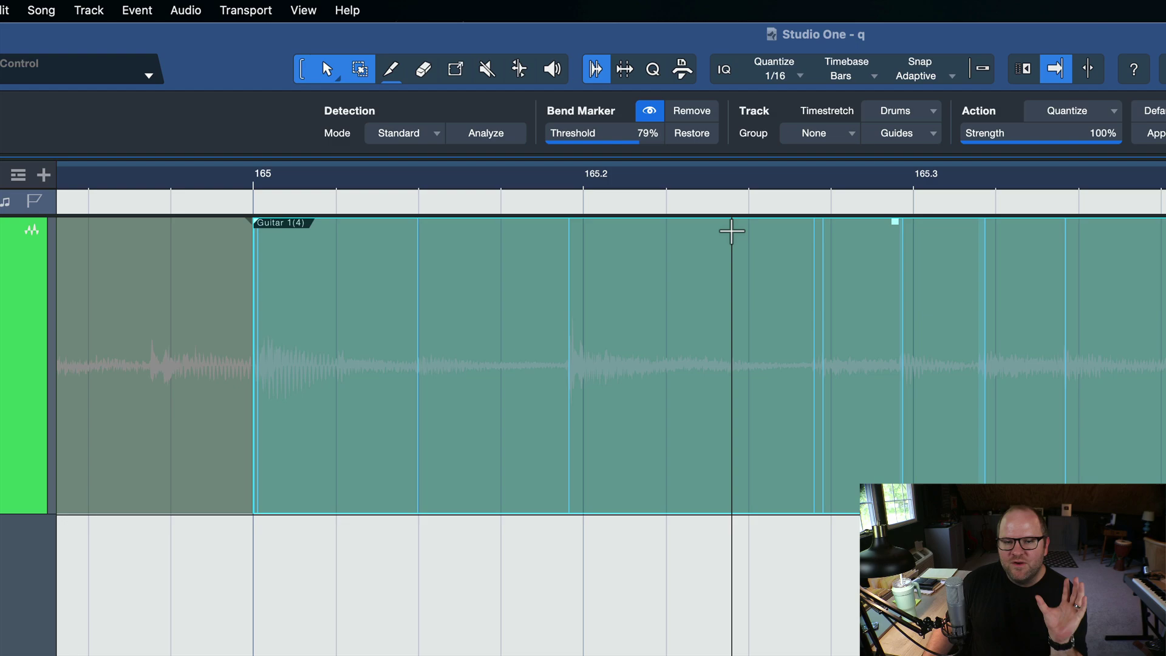
click(178, 173)
key(space)
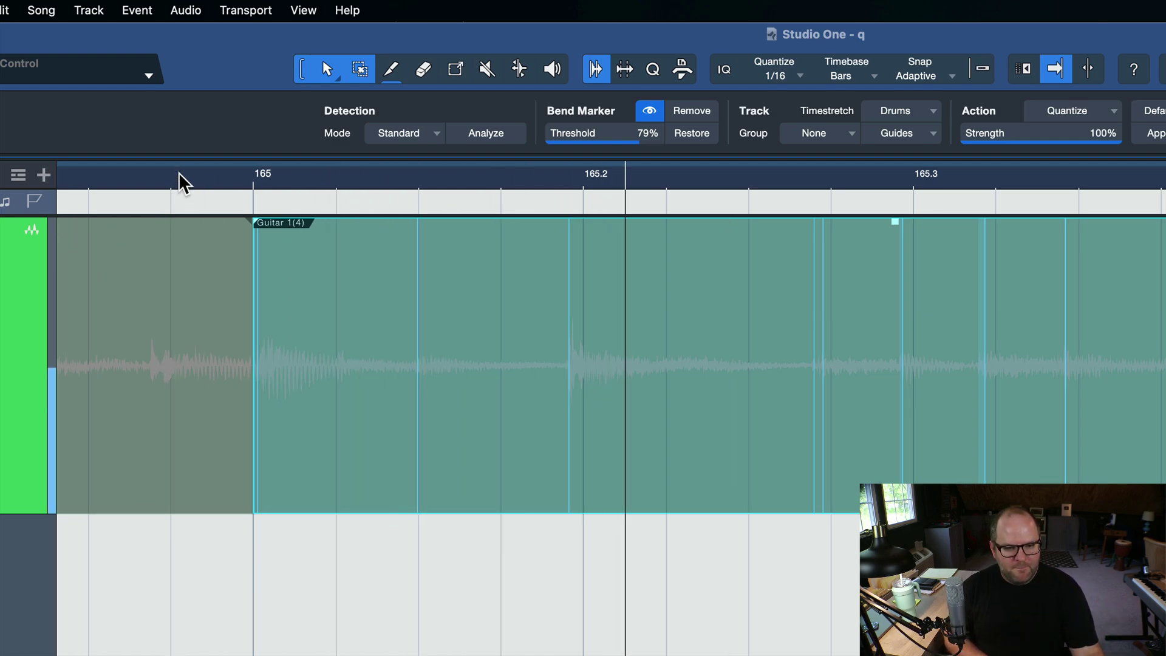
key(space)
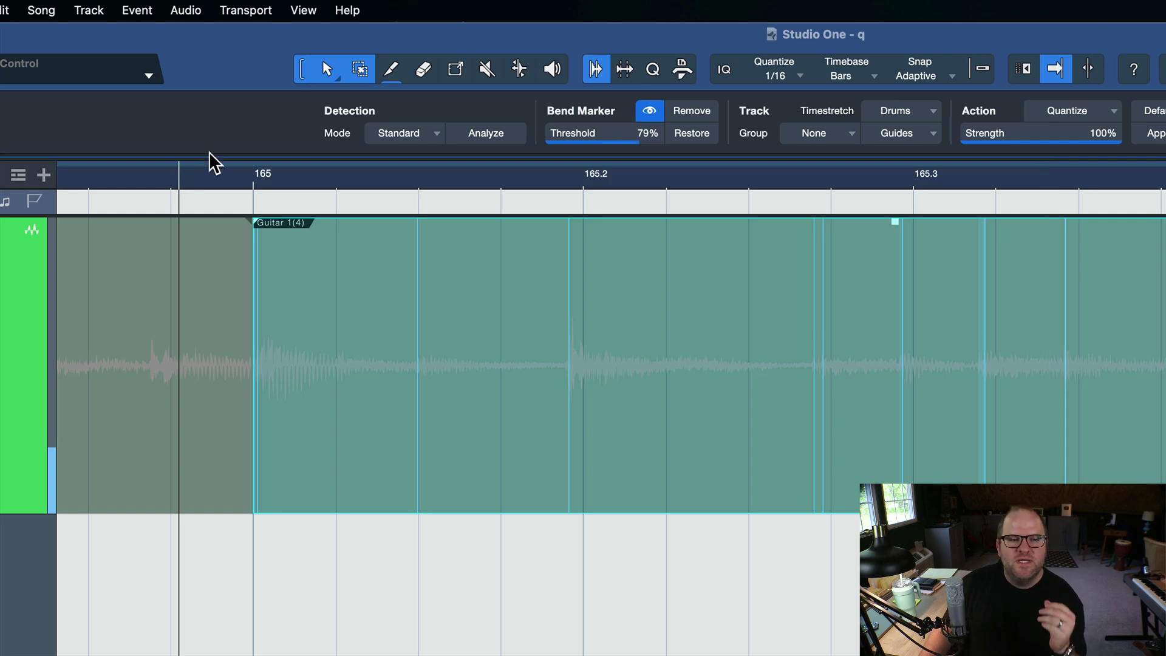
Step: With the Bend tool, drag four off-grid bend markers, including the one near 165.2, onto grid lines
click(518, 68)
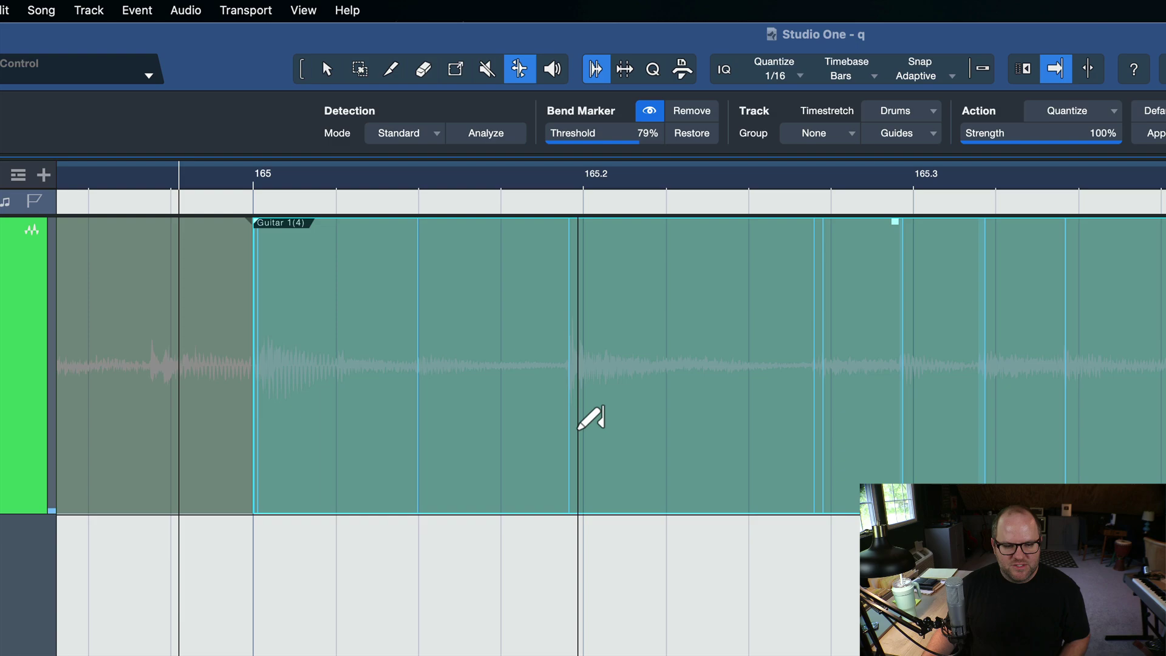
click(571, 476)
drag(570, 476, 582, 479)
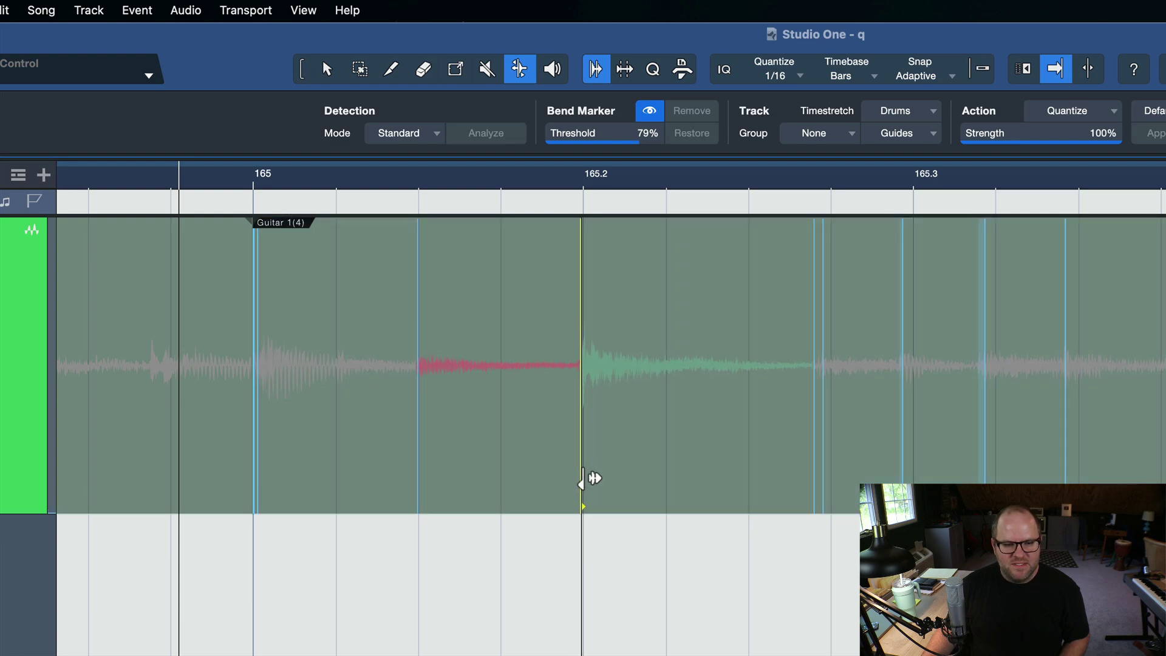
drag(984, 476, 998, 480)
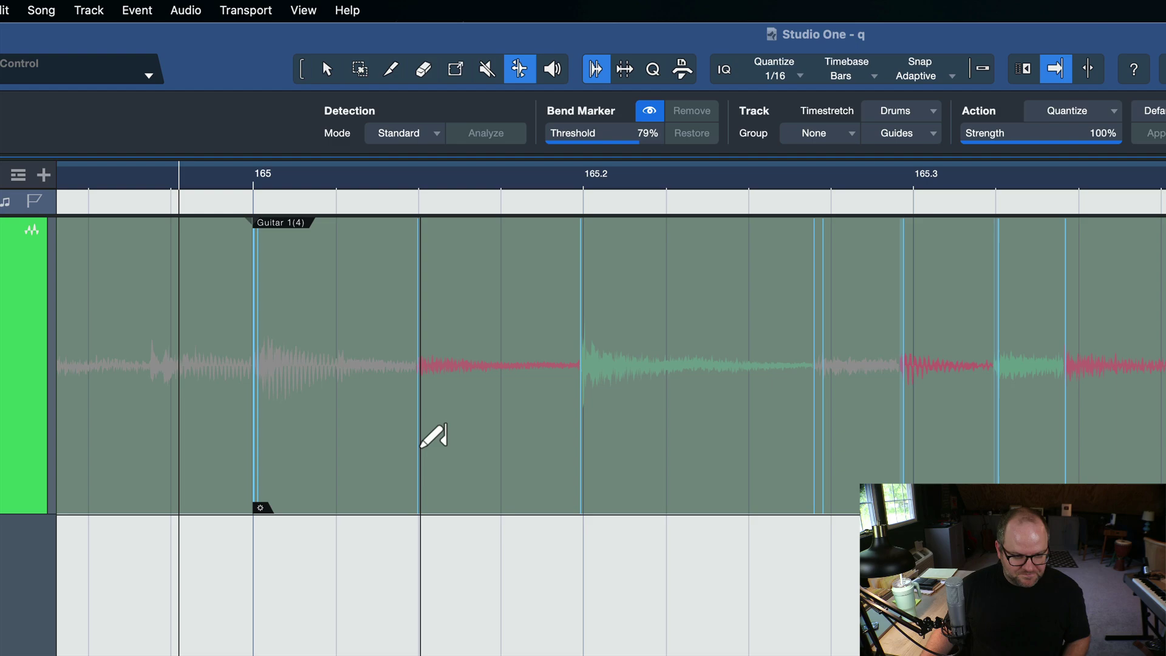
drag(418, 460, 423, 460)
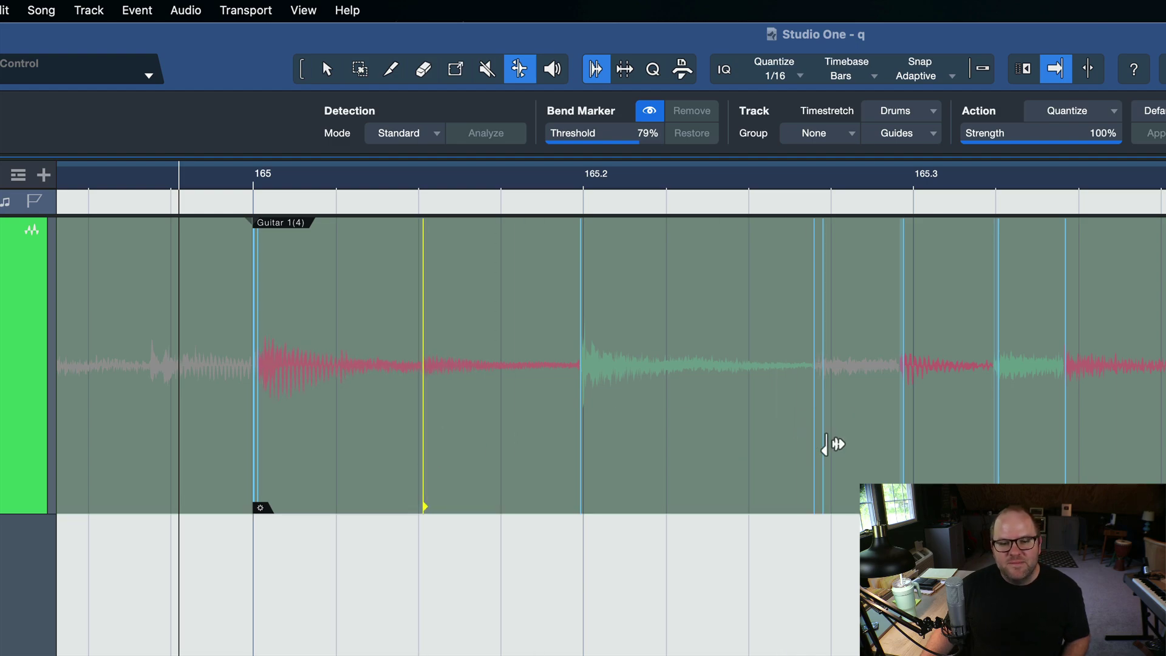
drag(825, 446, 835, 446)
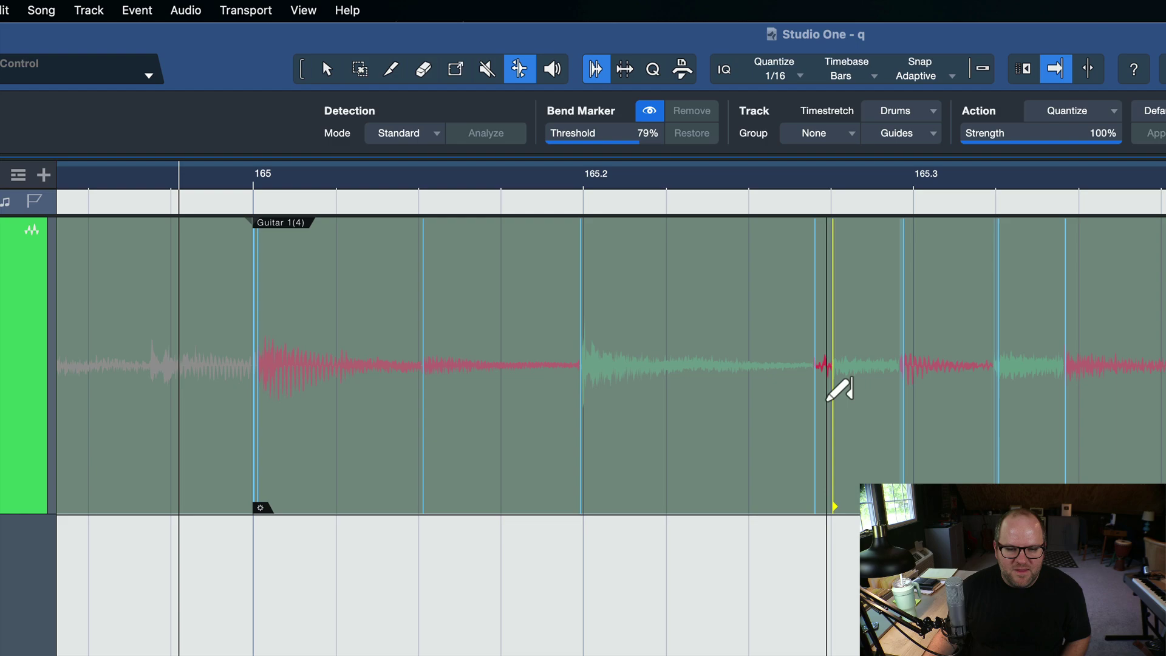
Step: Zoom in and drag the bend marker near 165.3 and a later one onto their grid lines
scroll(826, 400, up, 5)
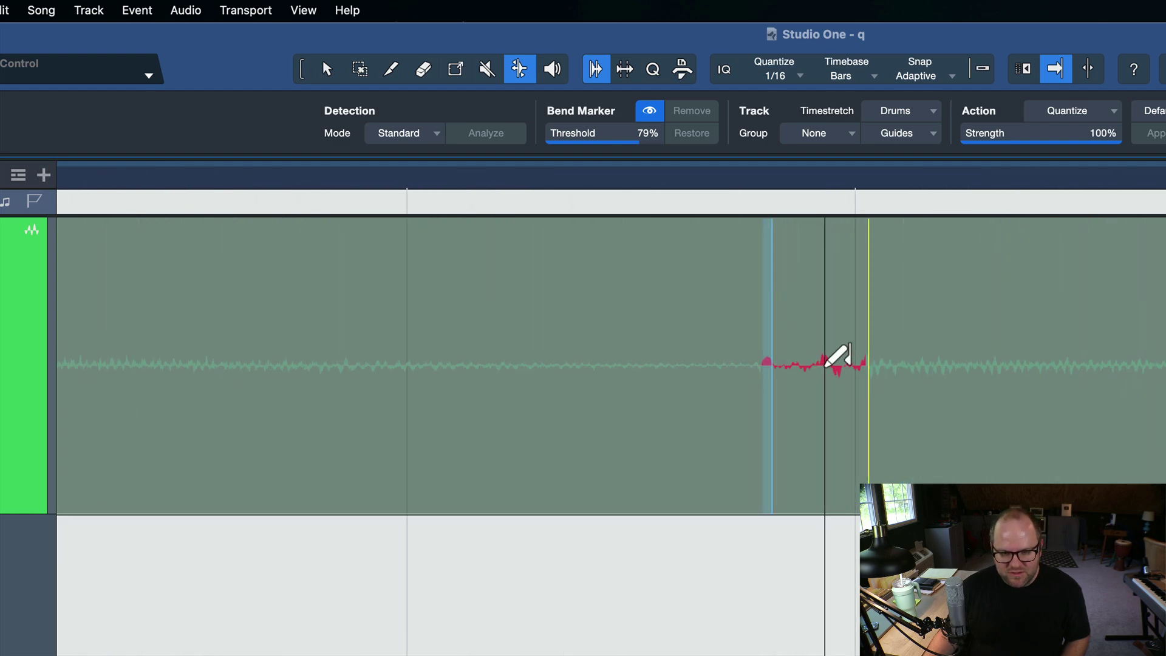
scroll(798, 368, up, 3)
scroll(832, 356, down, 5)
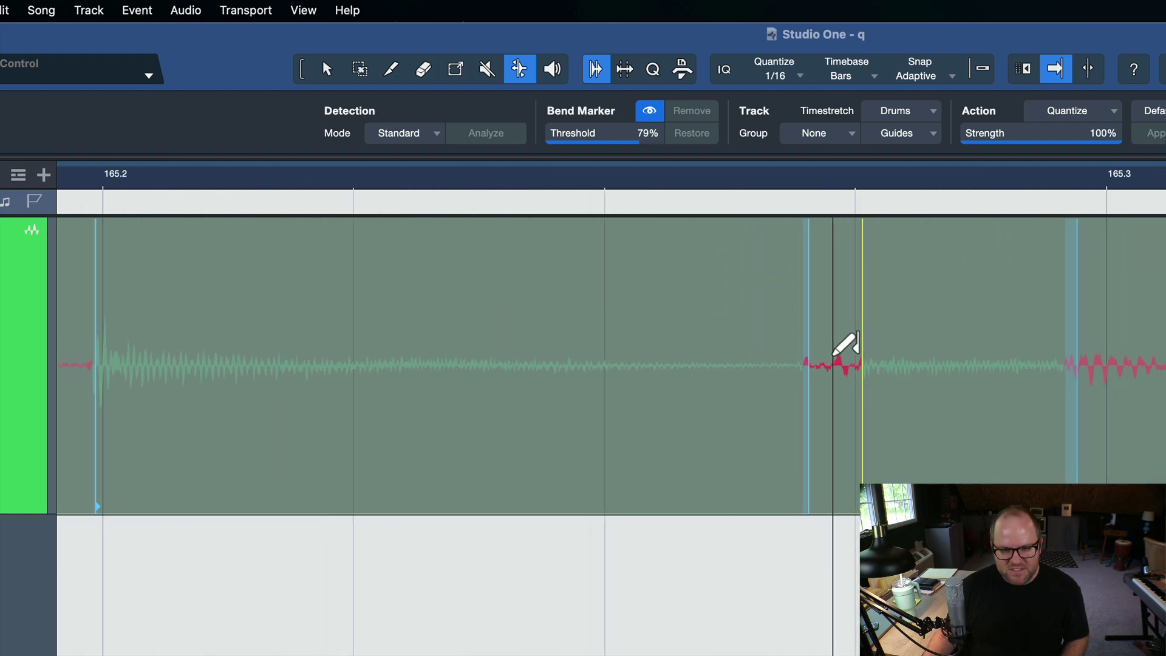
scroll(833, 383, down, 2)
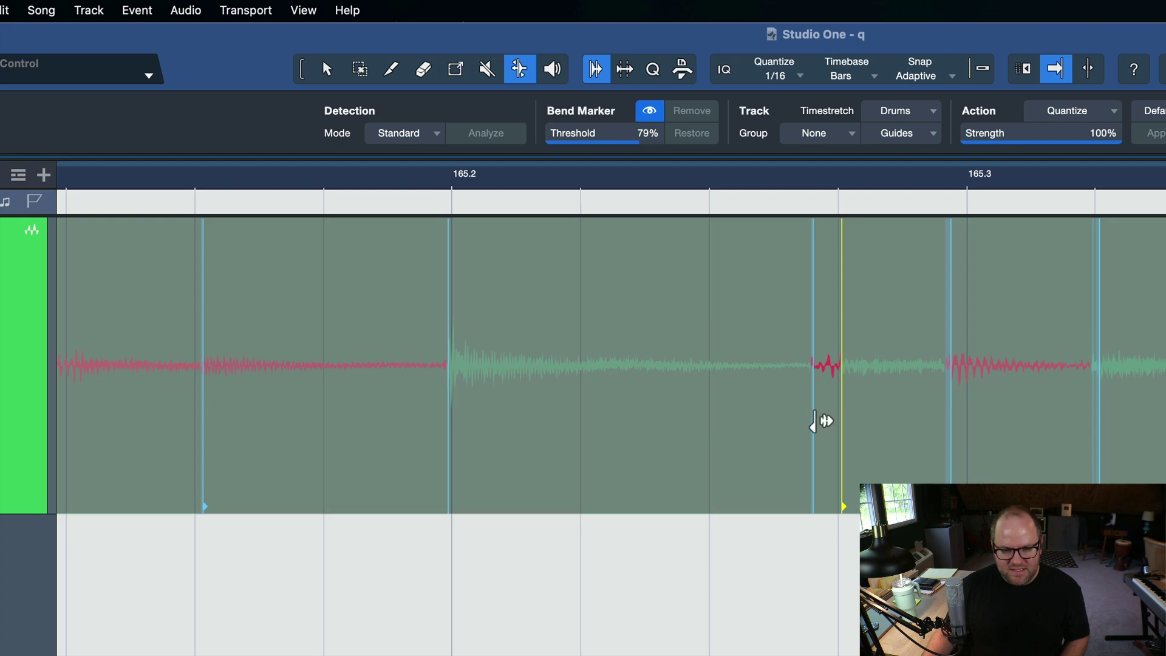
scroll(804, 409, down, 3)
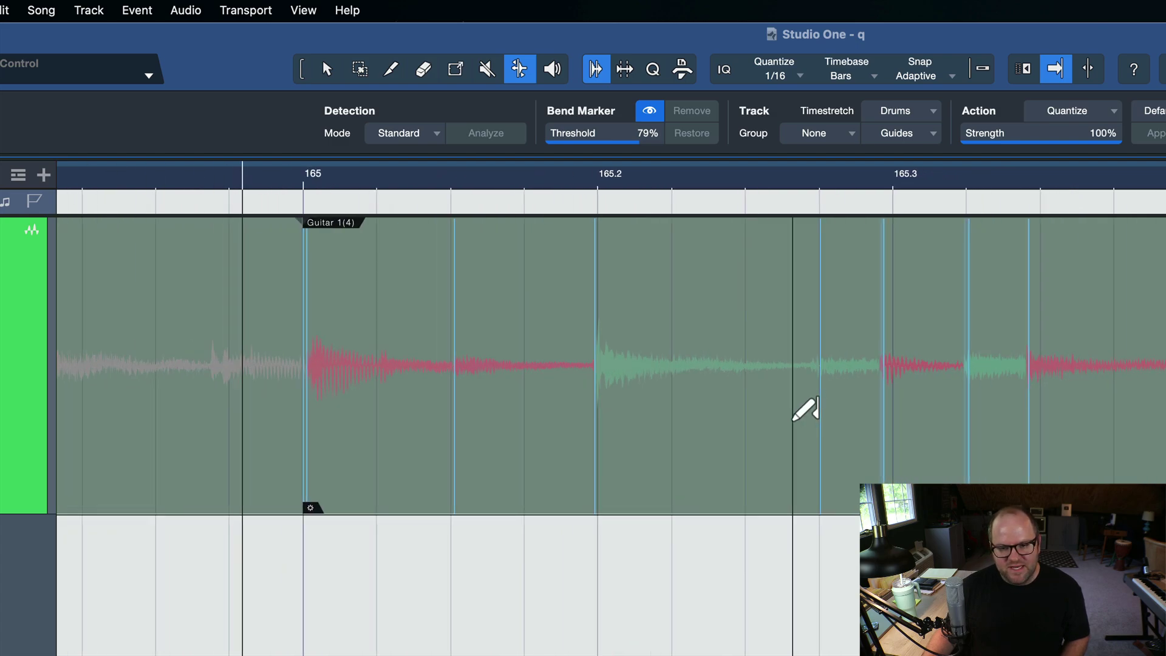
drag(869, 437, 876, 438)
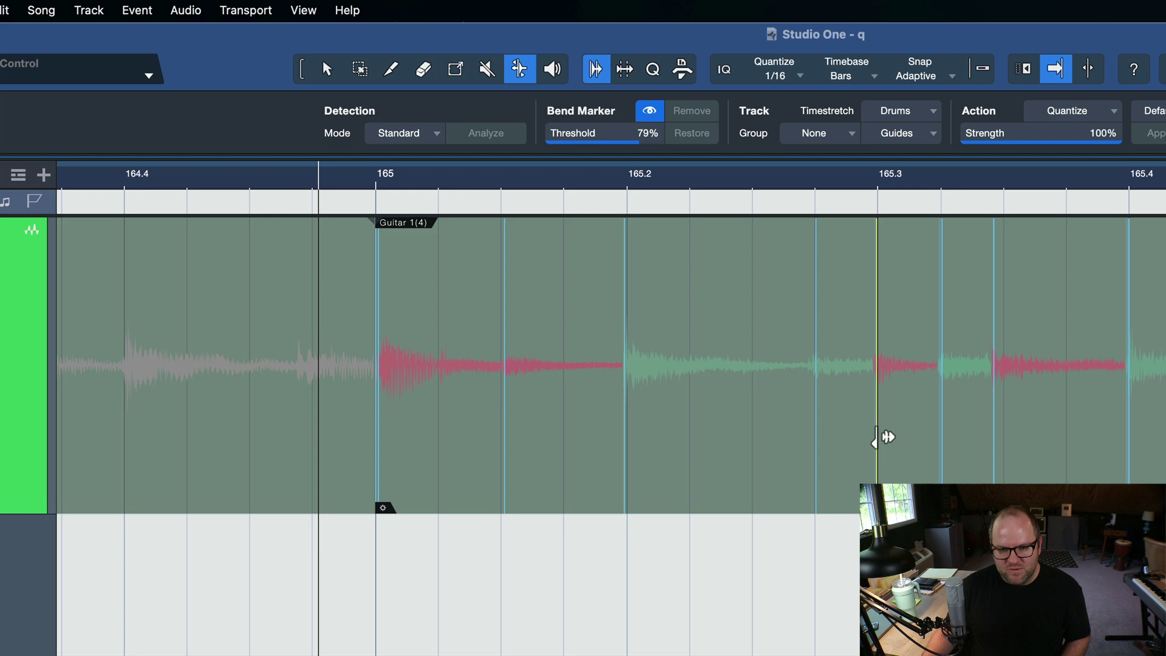
drag(994, 456, 1005, 456)
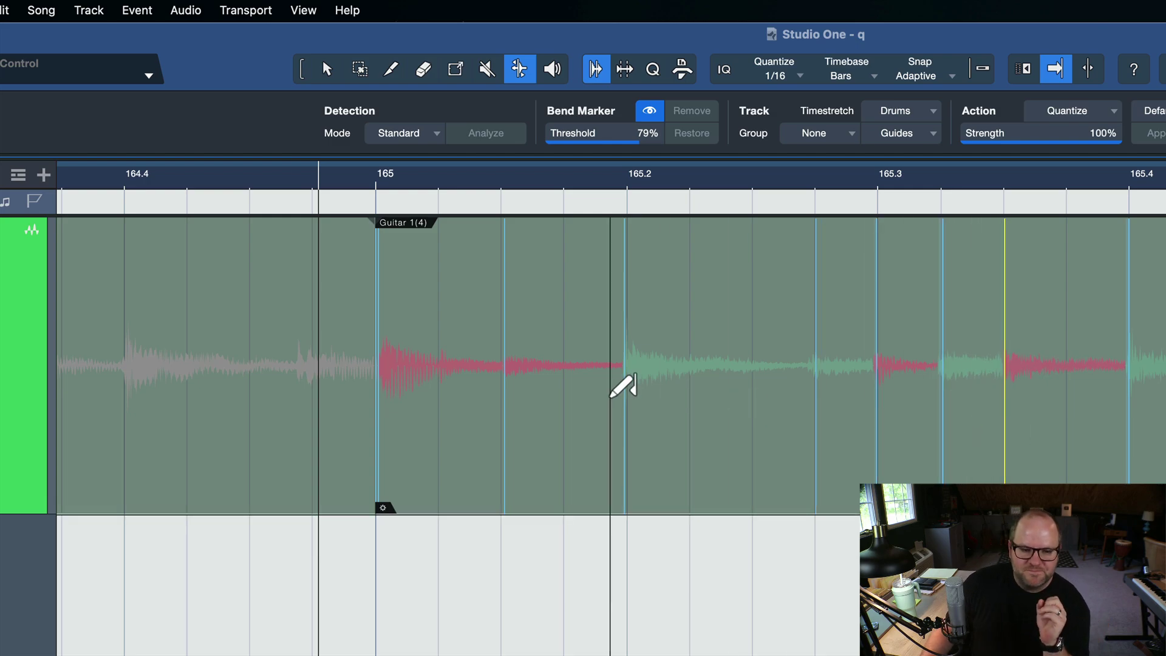
scroll(583, 389, right, 2)
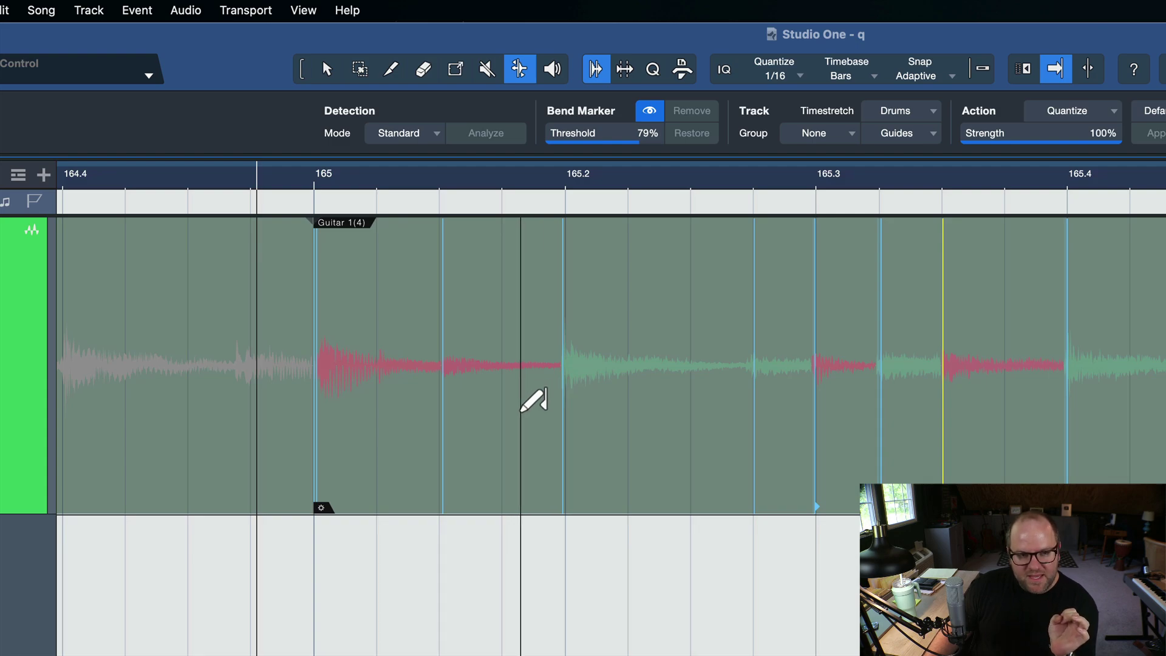
scroll(519, 410, down, 2)
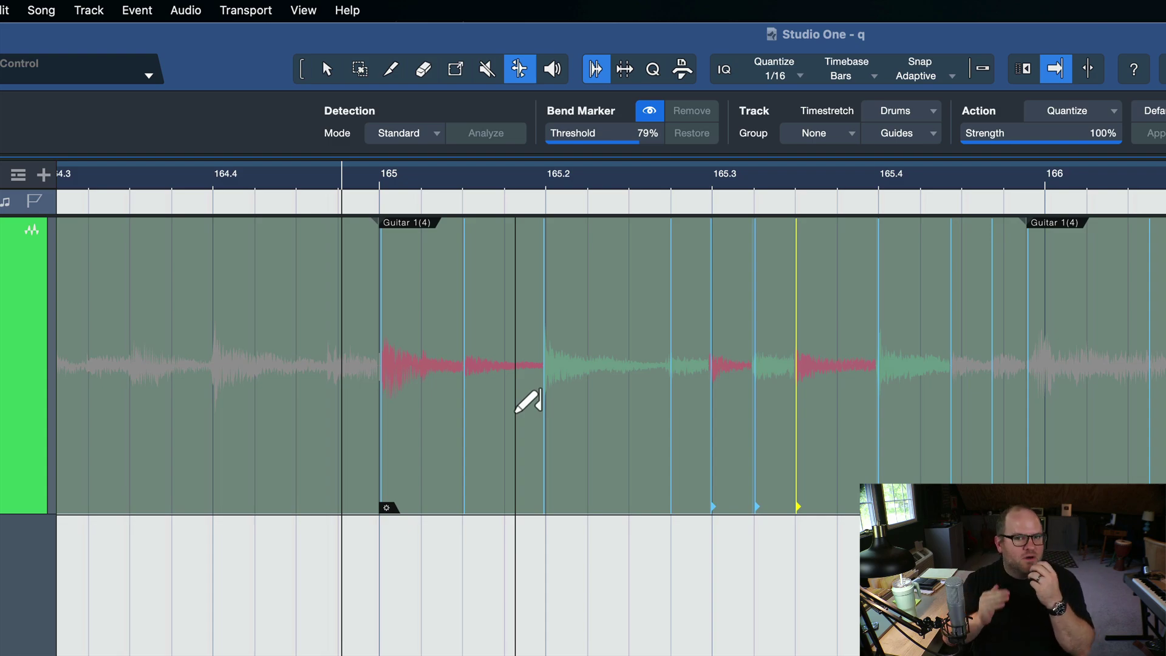
Step: Play the edited guitar passage from just before bar 165
click(315, 178)
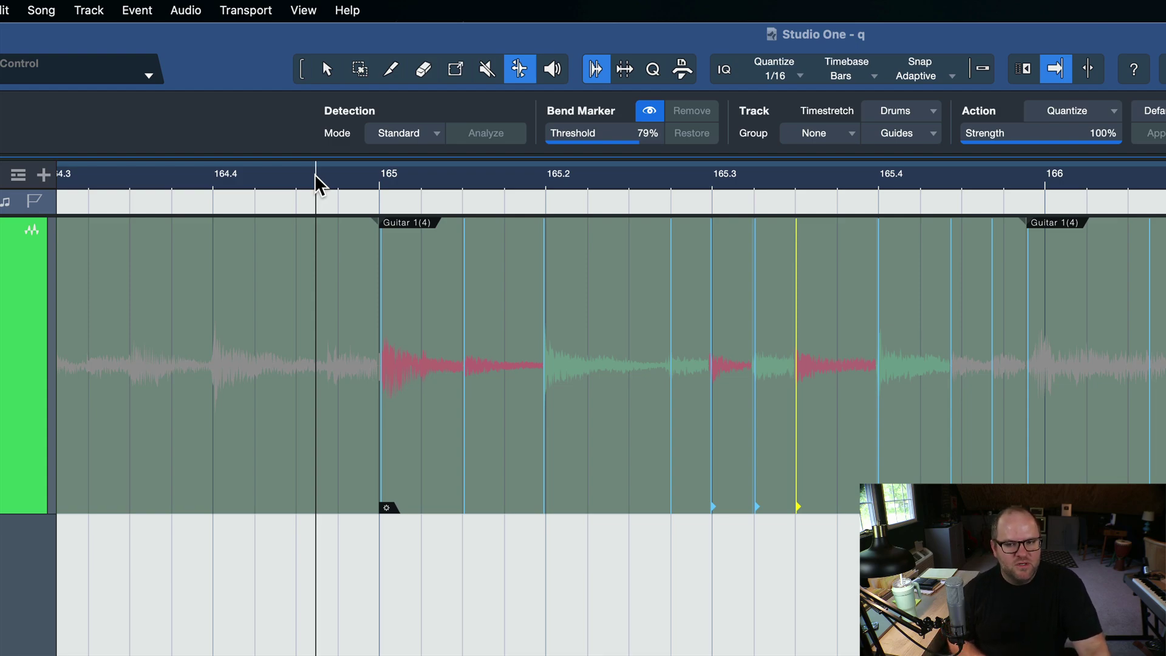
key(space)
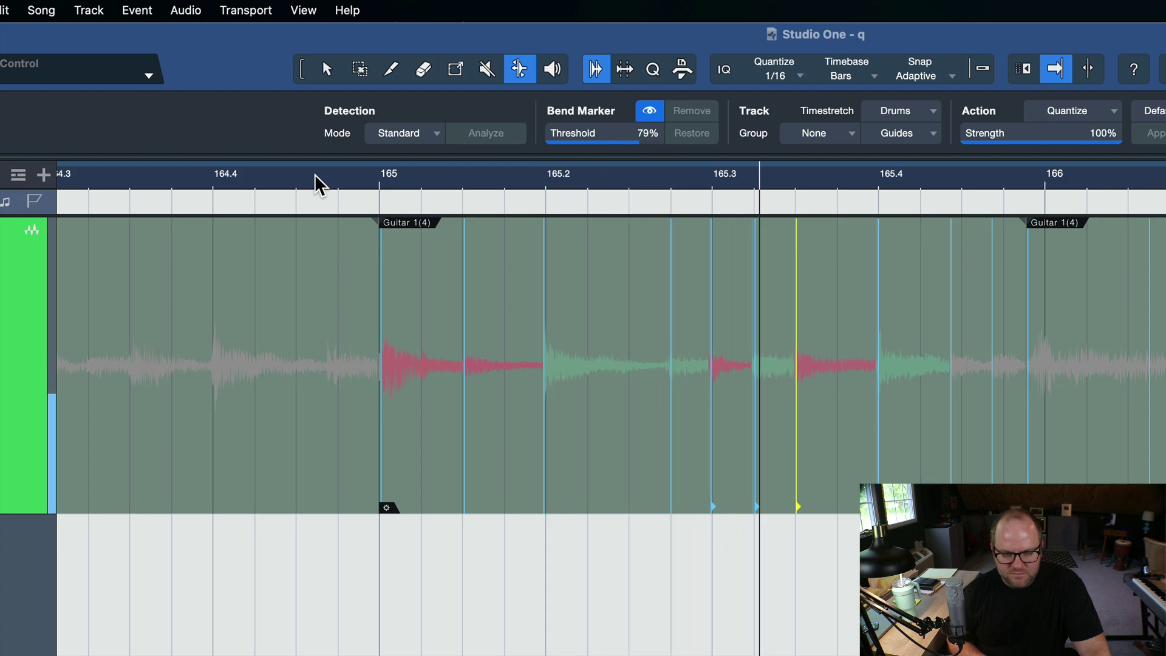
key(space)
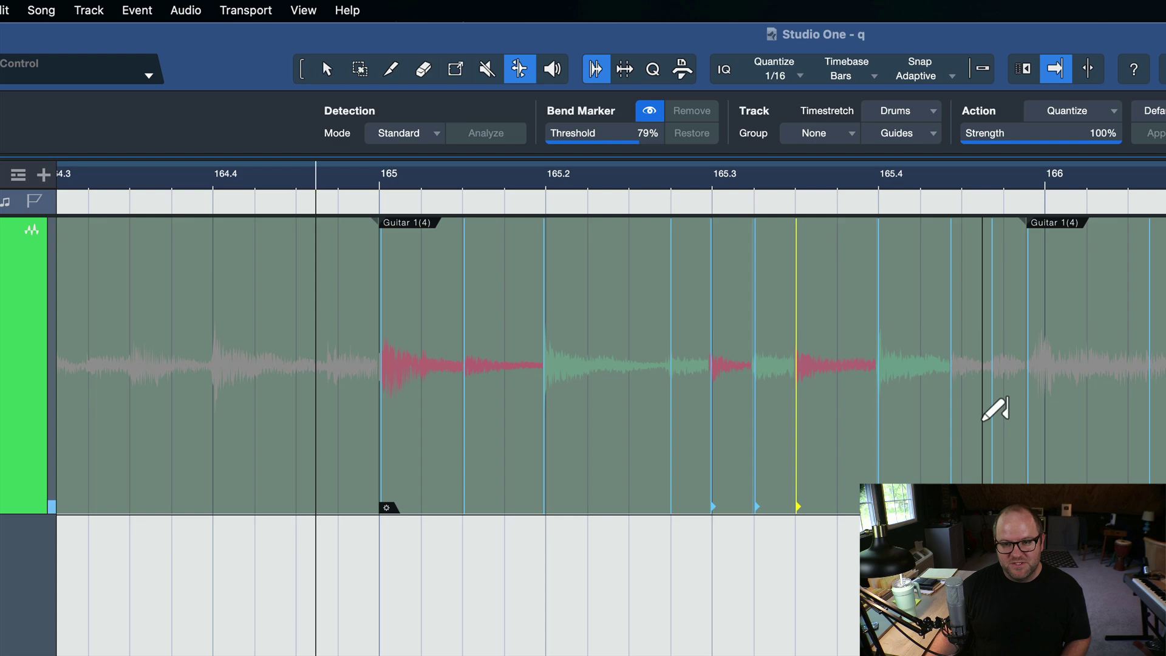
Step: Move two late bend markers right onto the grid and enable Autoscroll with F
scroll(994, 409, up, 3)
drag(891, 404, 918, 406)
drag(1020, 403, 1048, 403)
scroll(943, 410, down, 3)
scroll(894, 423, left, 5)
scroll(889, 423, down, 2)
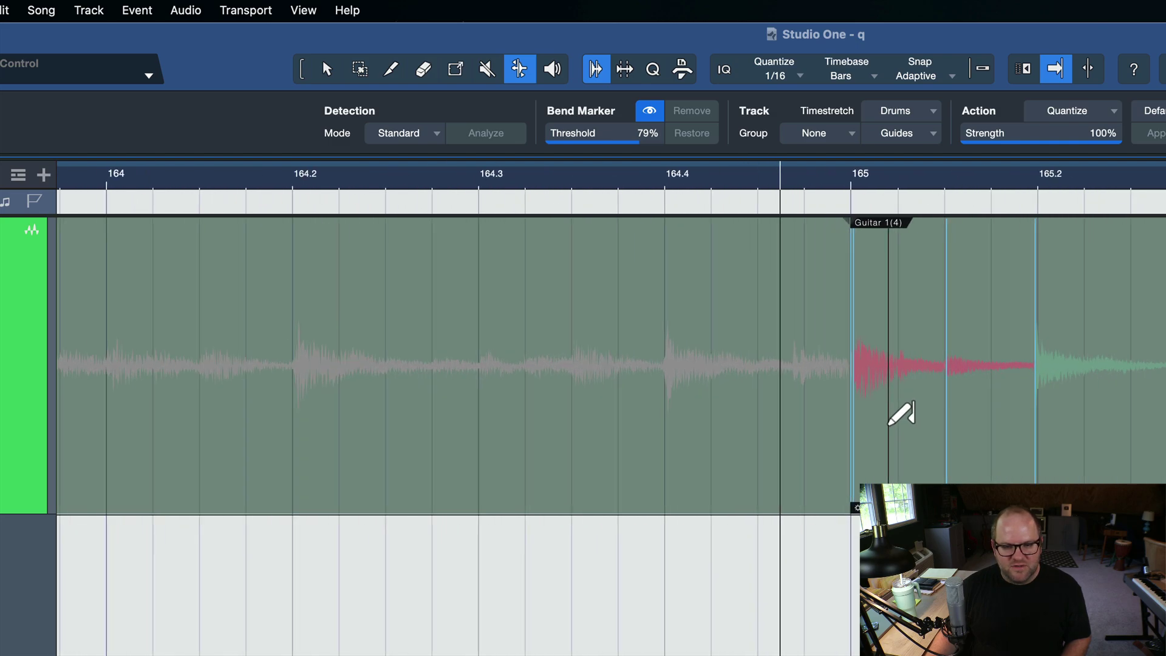
scroll(833, 243, right, 10)
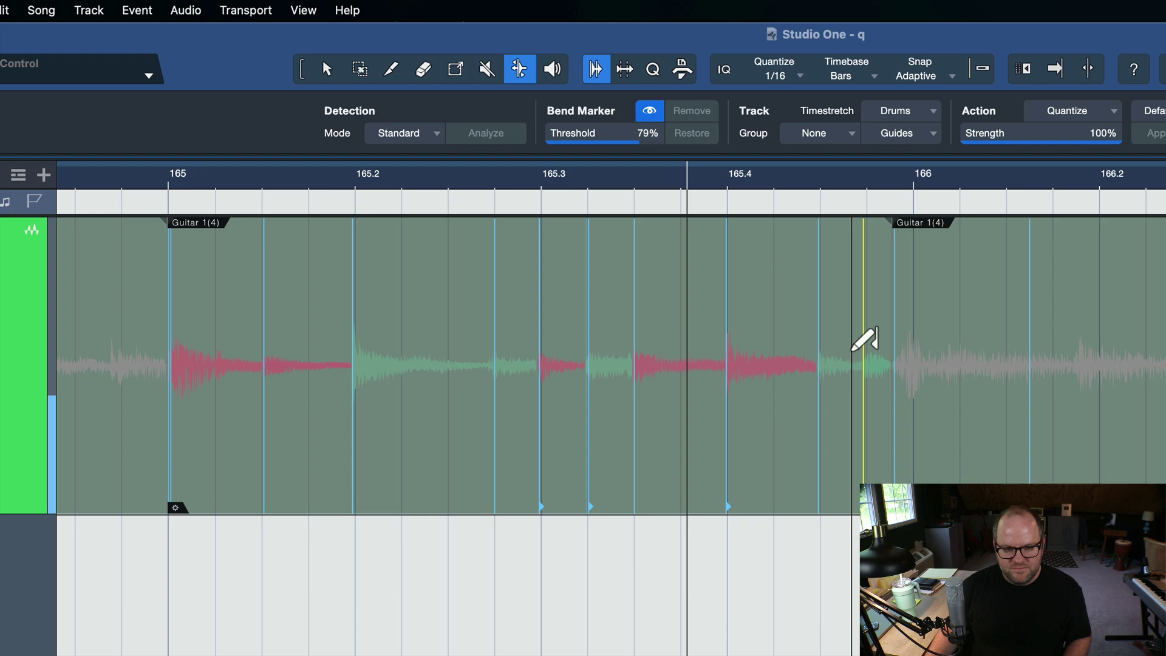
key(f)
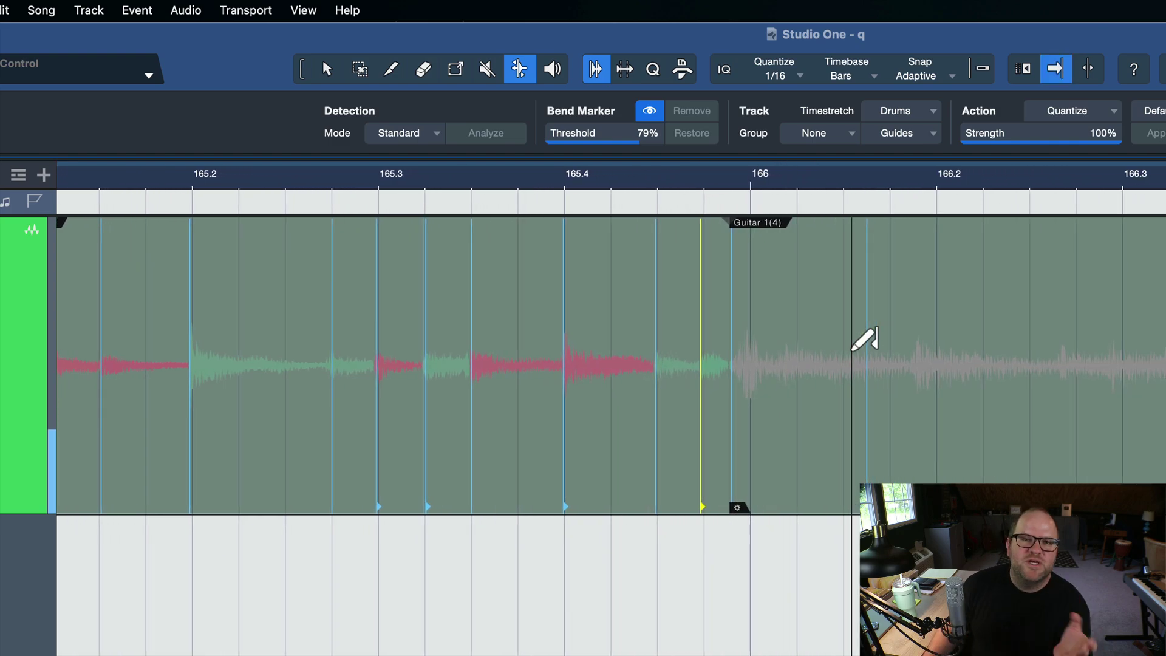
scroll(419, 362, down, 4)
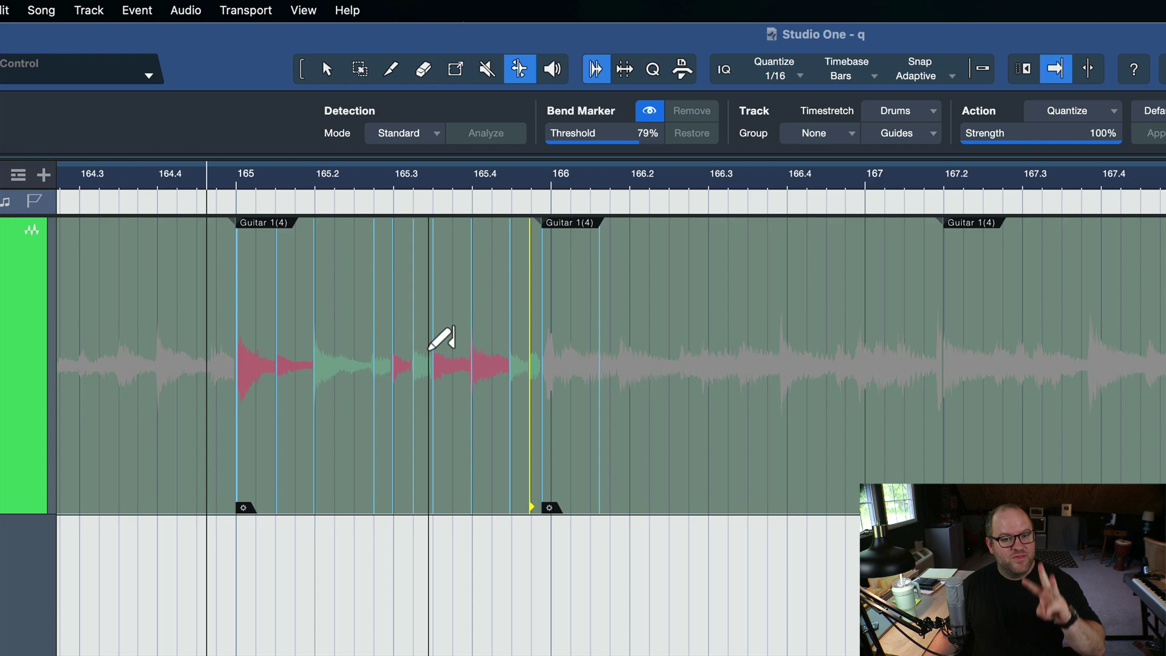
Step: Undo the quantize, bend-marker moves and analysis so Guitar 1(4) returns to its original audio
key(super+z)
key(super+z)
key(super+z)
key(super+z)
key(super+z)
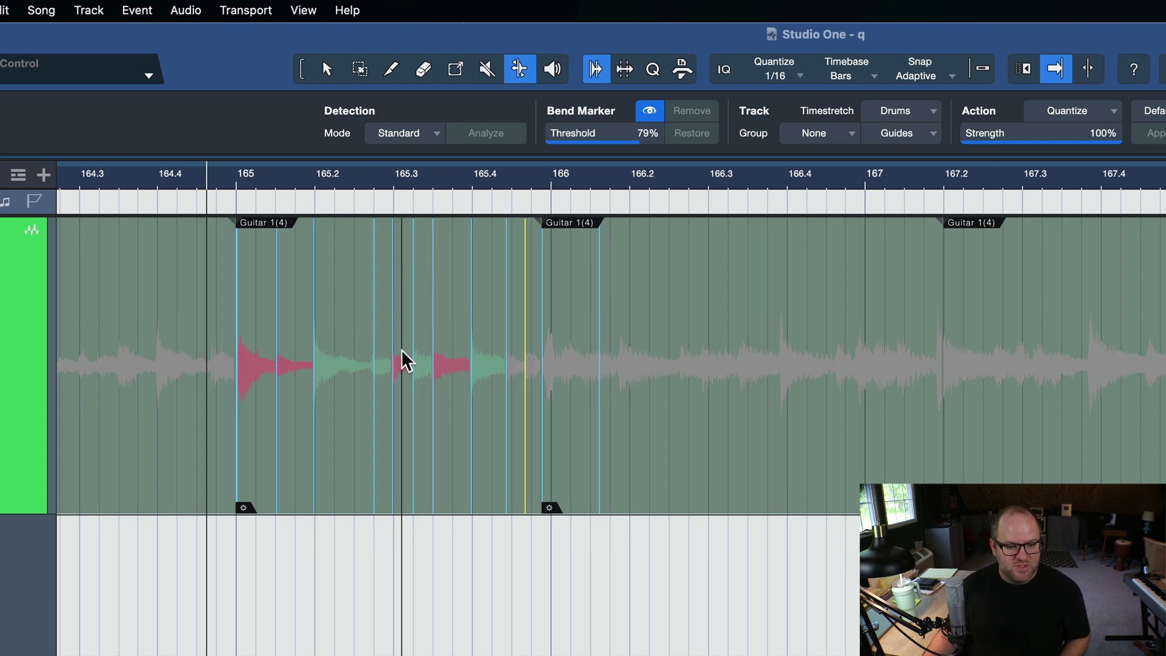
key(super+z)
key(super+z)
key(super+z)
key(super+z)
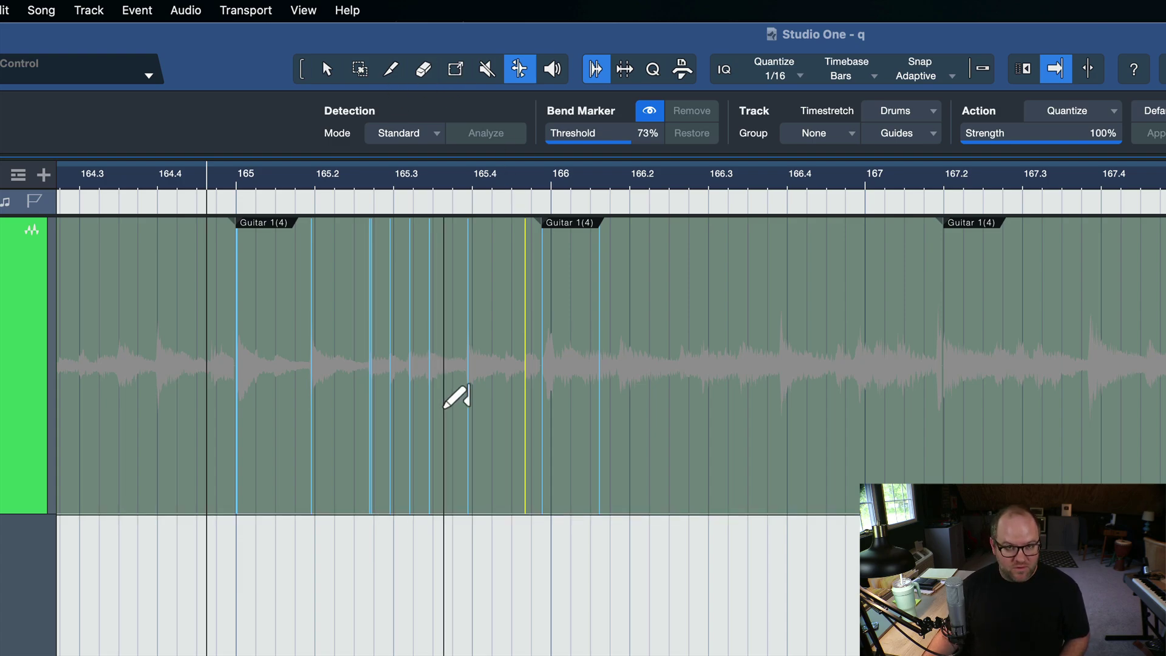
key(super+z)
key(super+z)
key(super+z)
key(super+z)
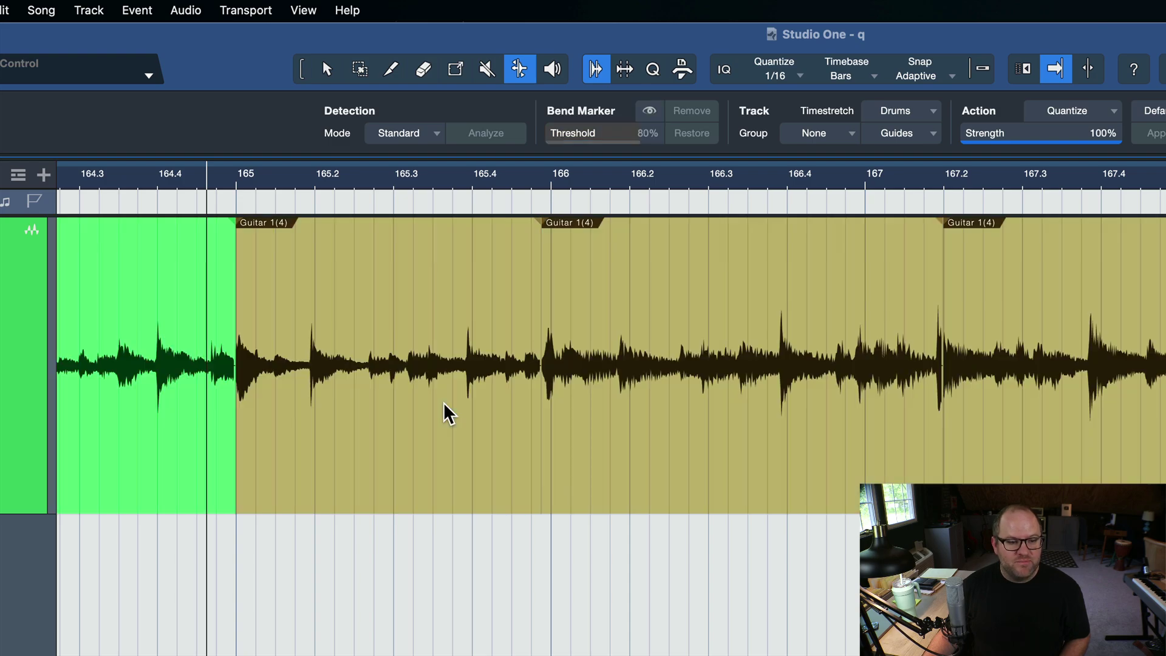
Step: Select only the first Guitar 1(4) event at bar 165 and re-detect its bend markers (Standard, 80% threshold)
click(595, 71)
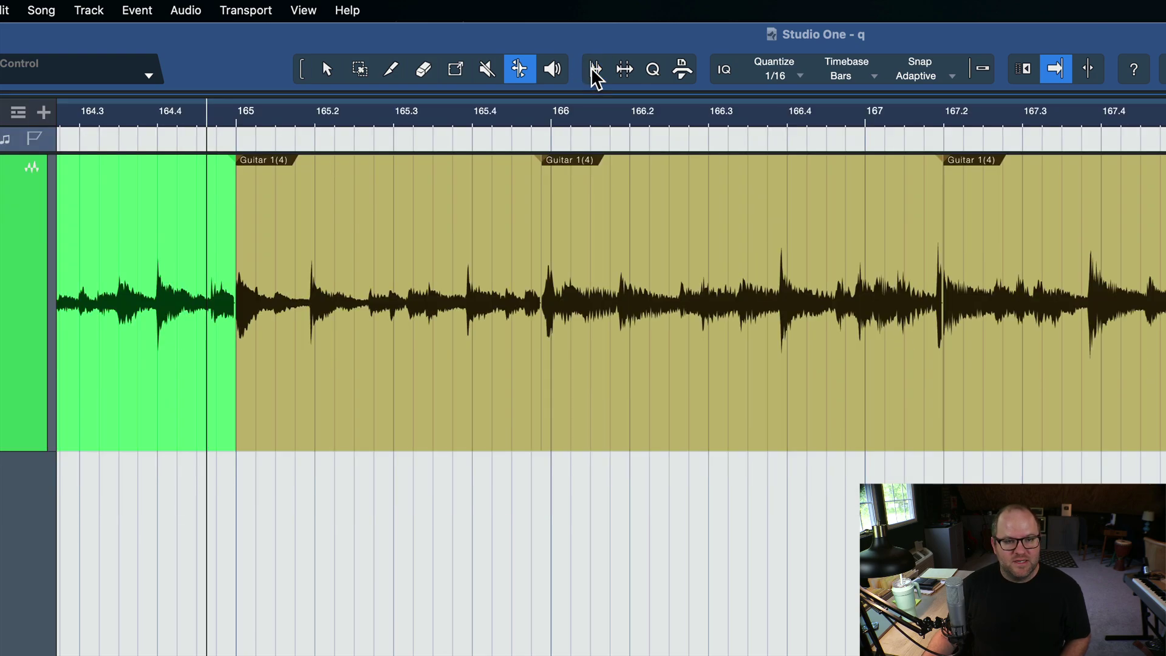
click(325, 68)
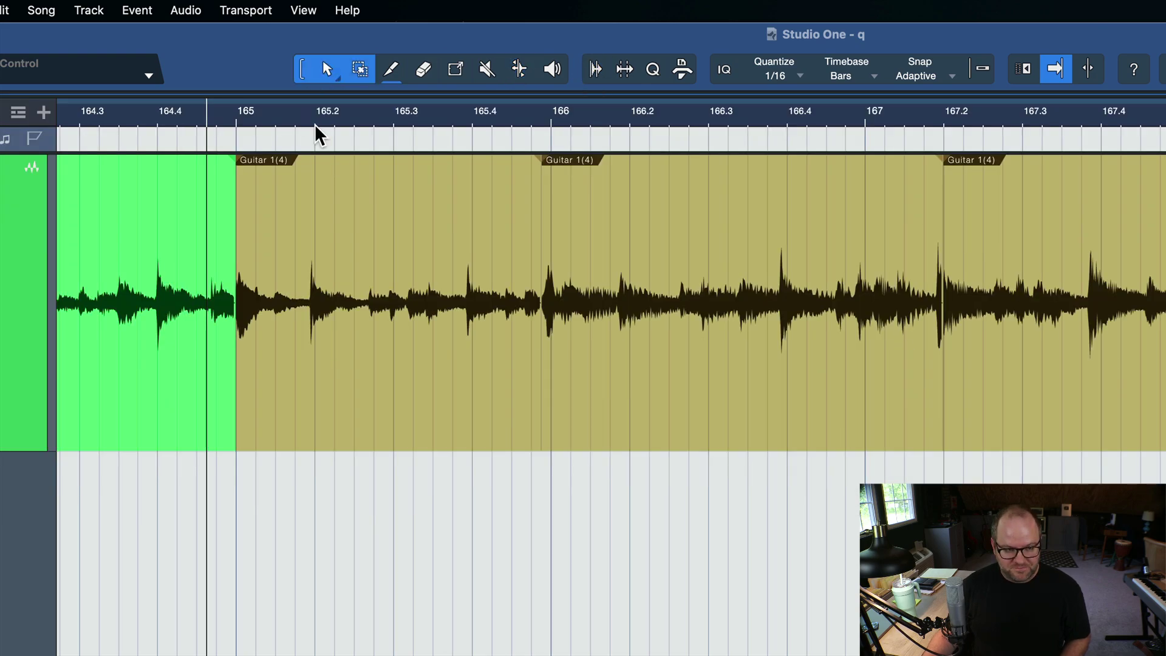
click(480, 395)
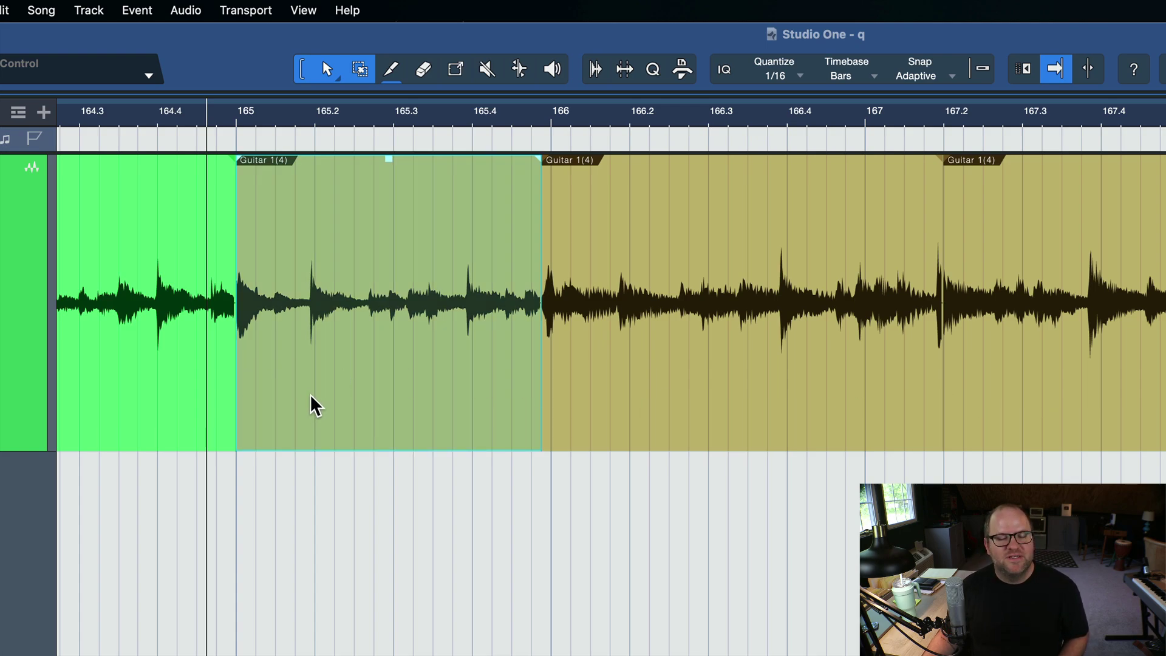
key(q)
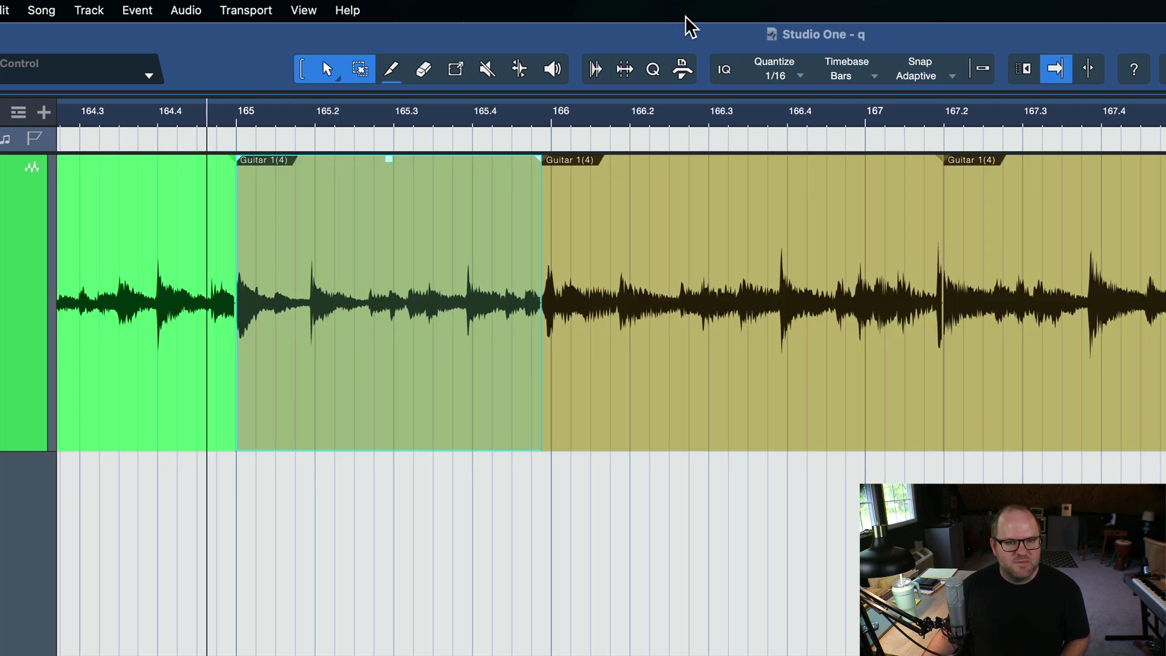
click(596, 70)
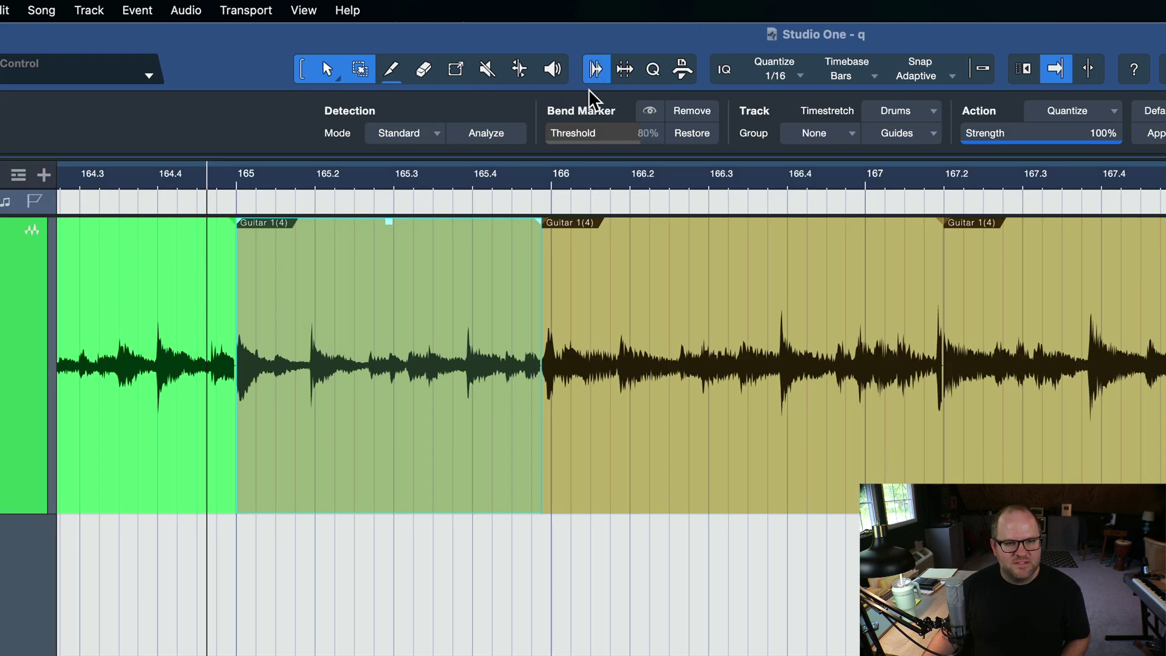
click(506, 139)
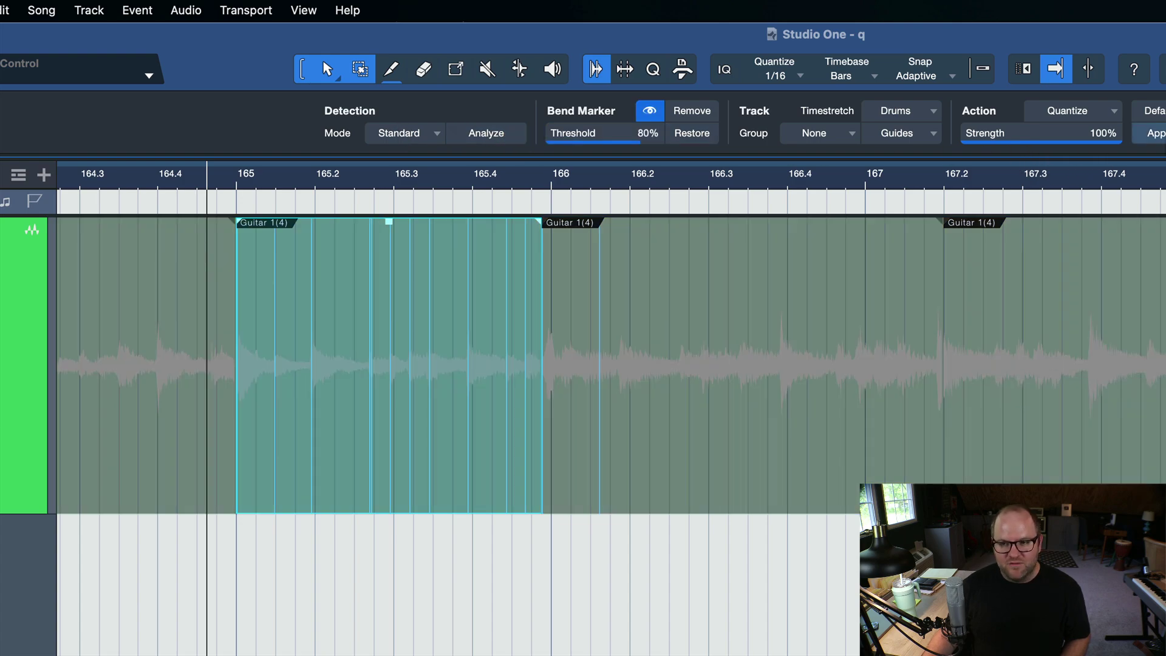
key(q)
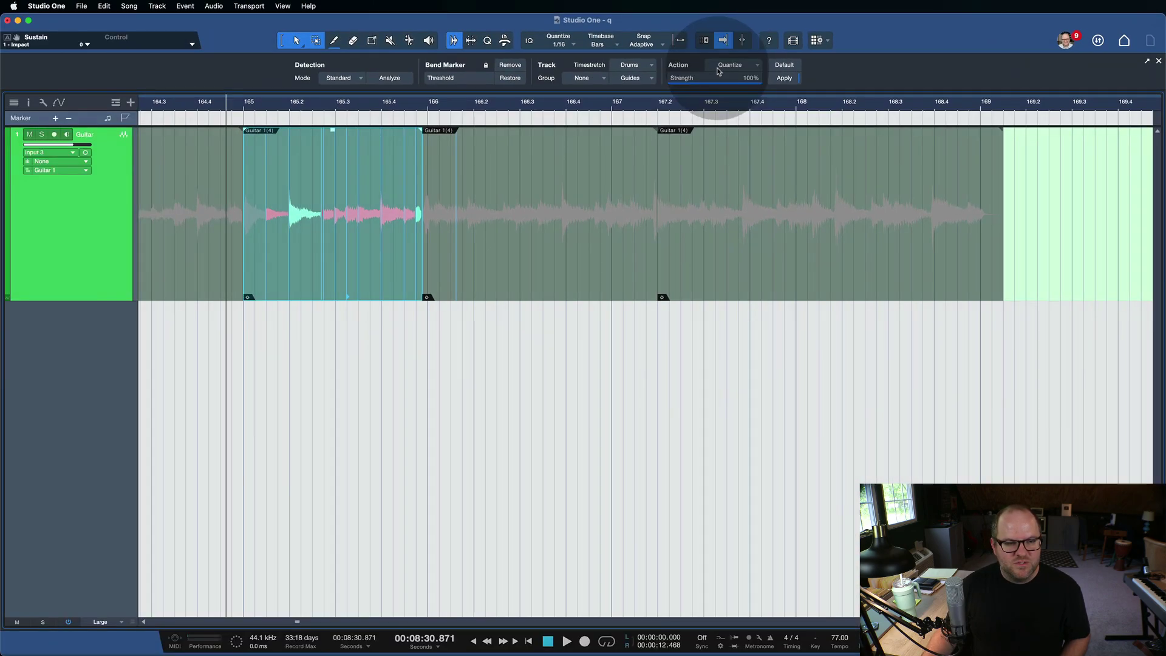
key(z)
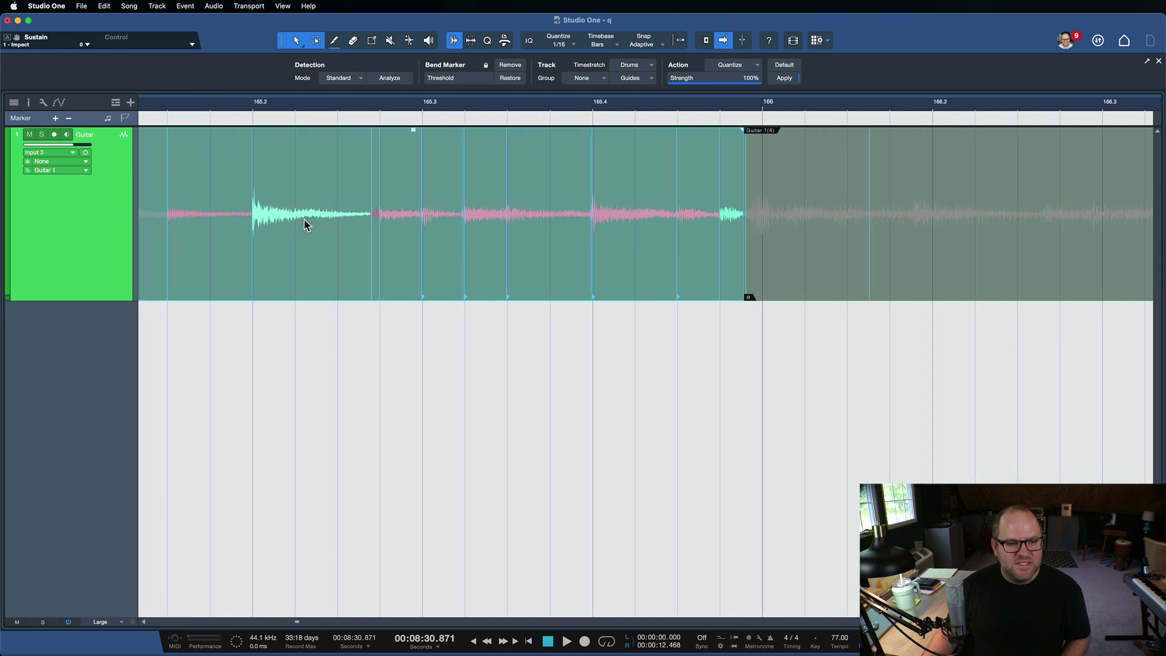
click(368, 223)
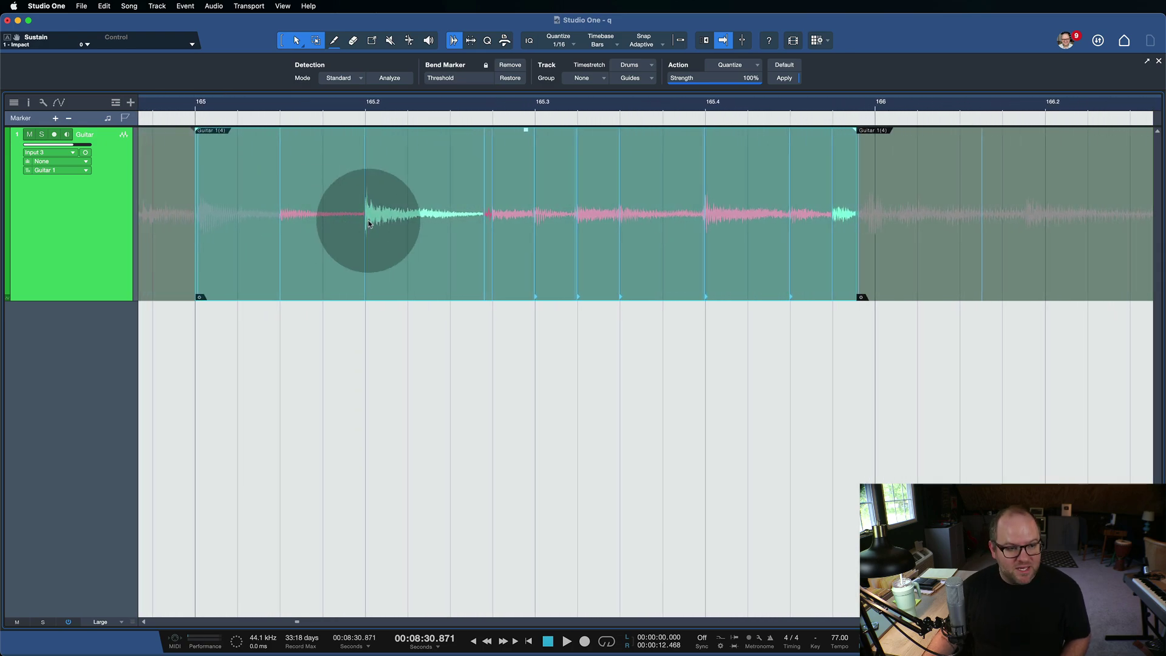
key(z)
click(360, 126)
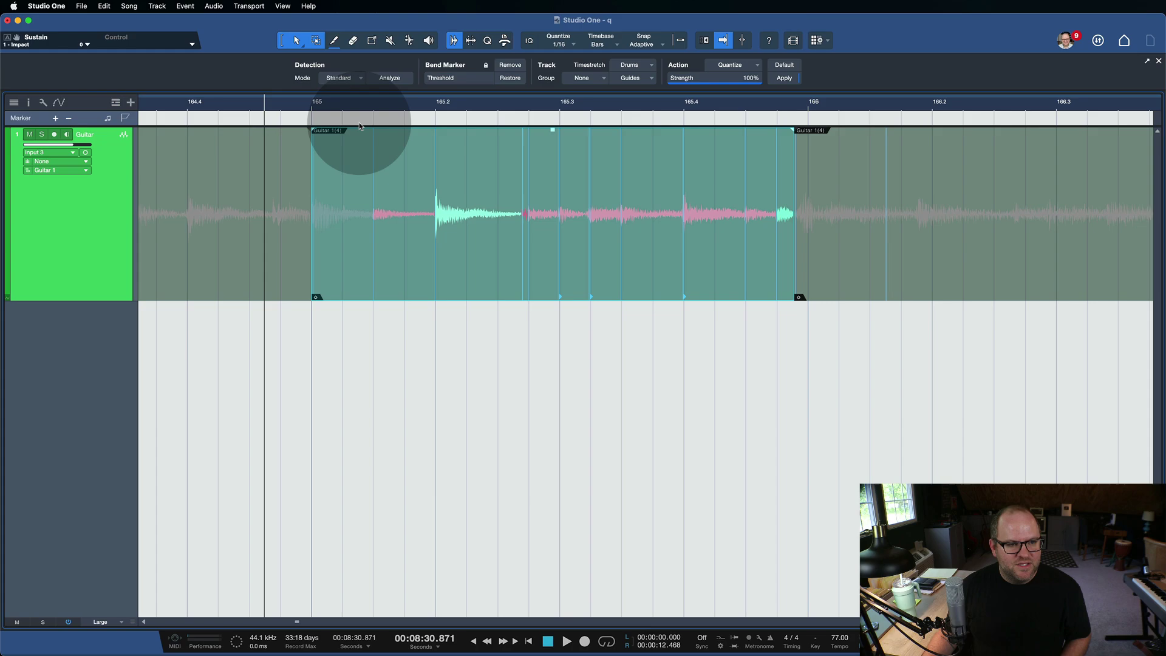
click(307, 106)
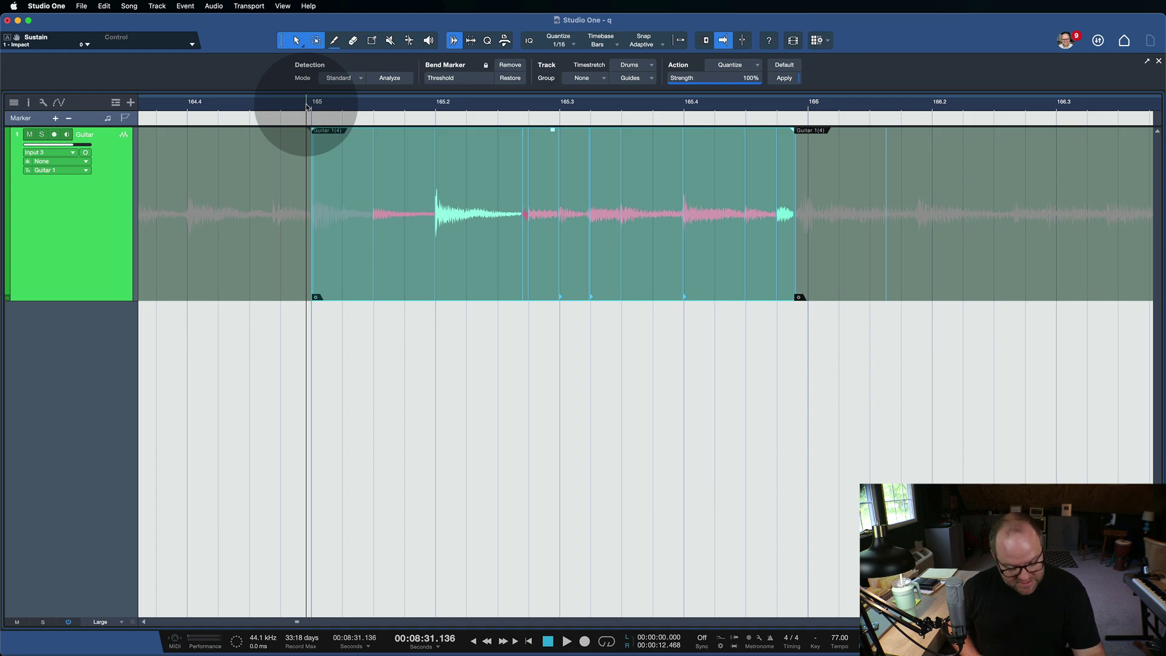
scroll(489, 293, up, 5)
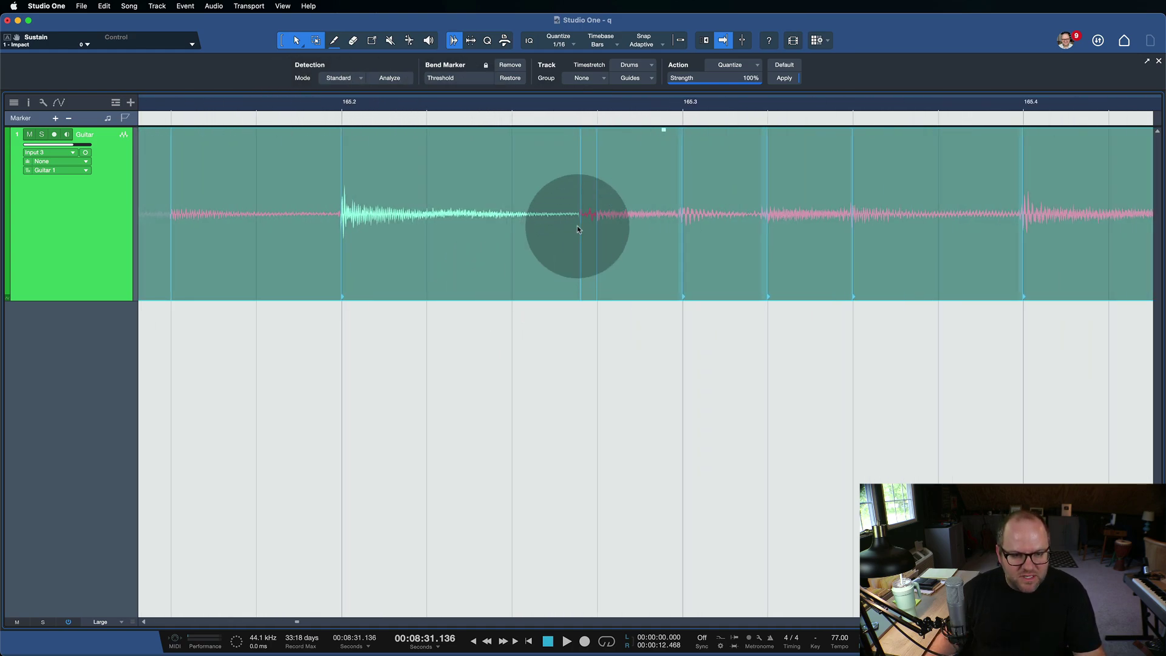
scroll(509, 250, down, 5)
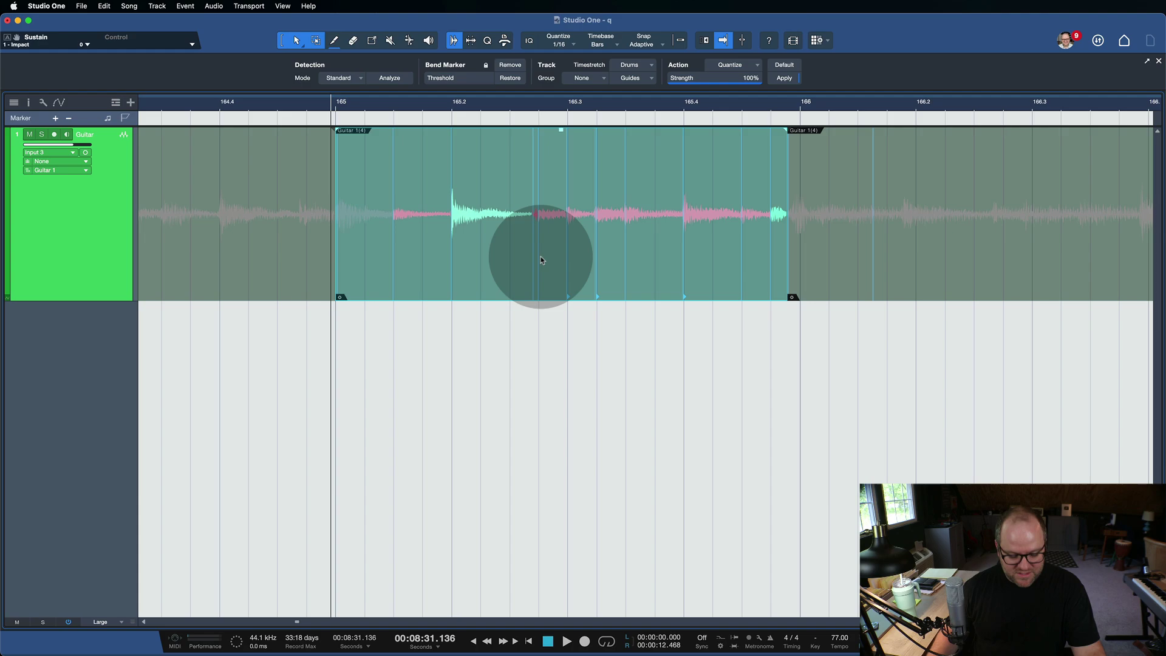
key(space)
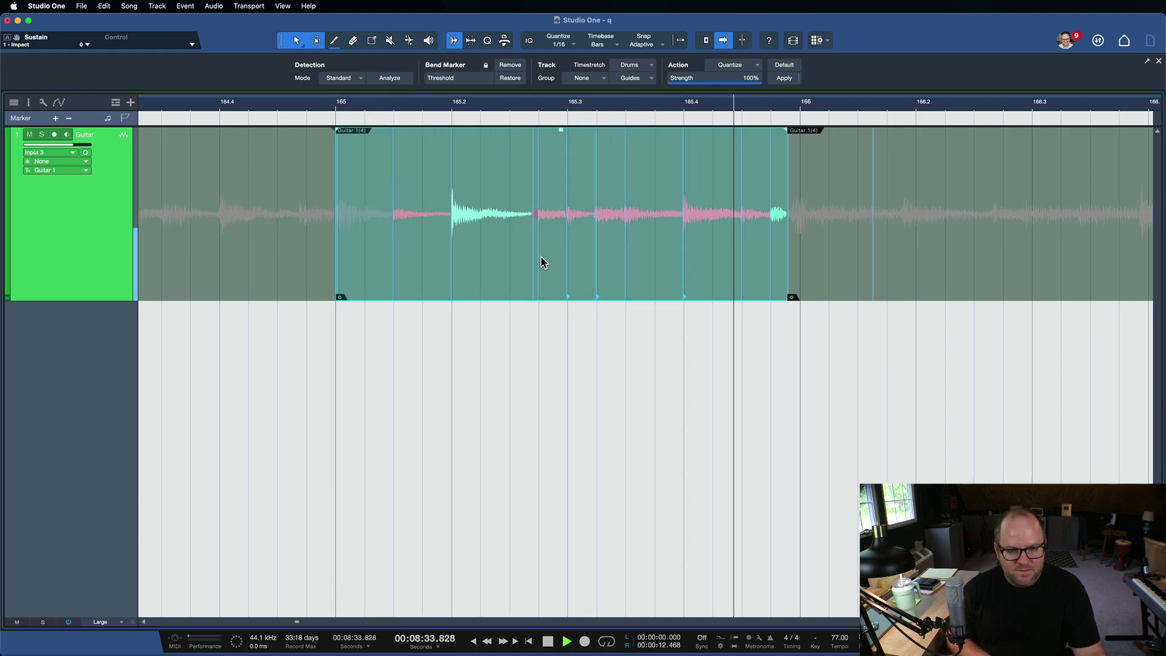
key(space)
scroll(567, 238, up, 7)
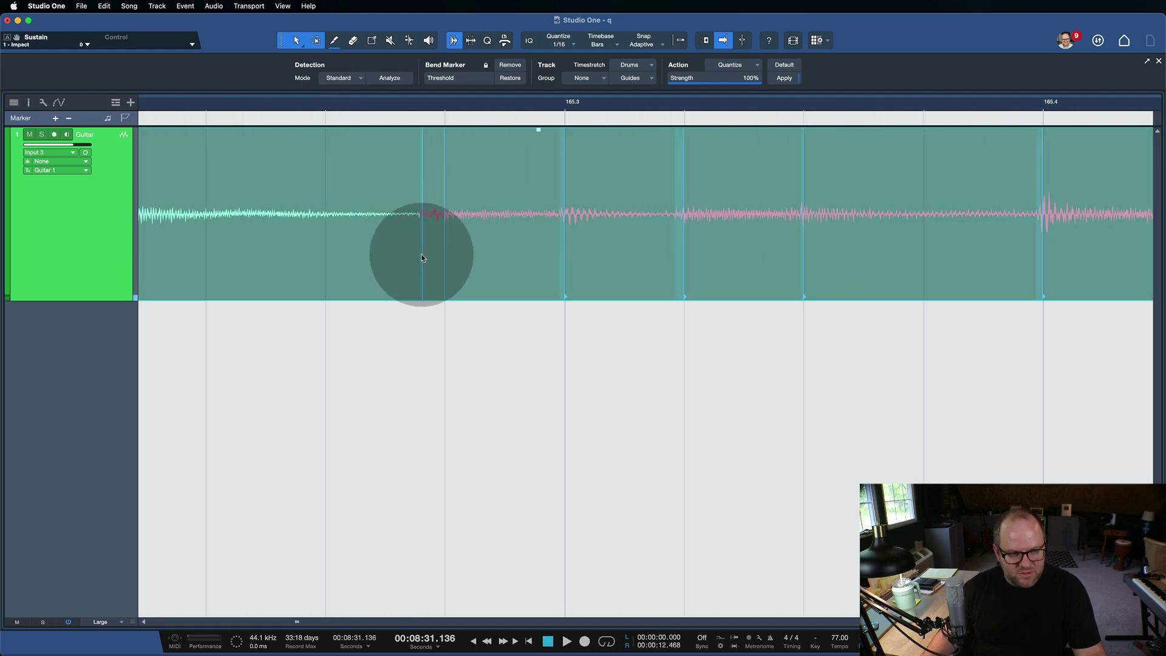
Step: Delete the misplaced bend marker near bar 165.3 and play the passage from bar 165 to check
key(7)
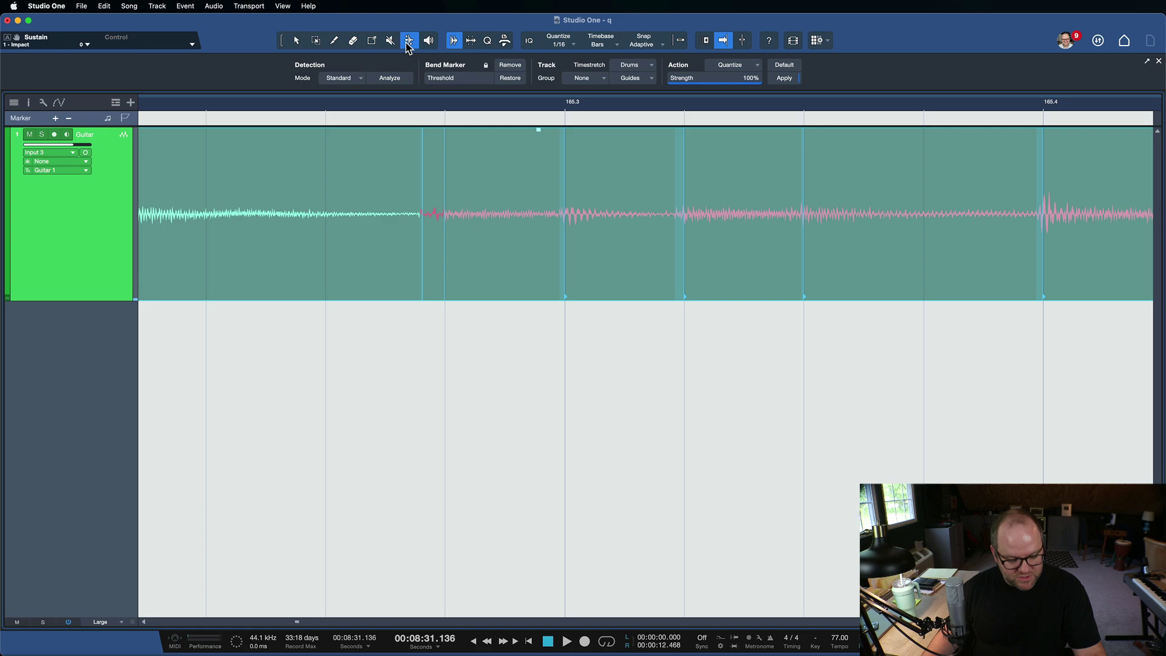
double_click(421, 274)
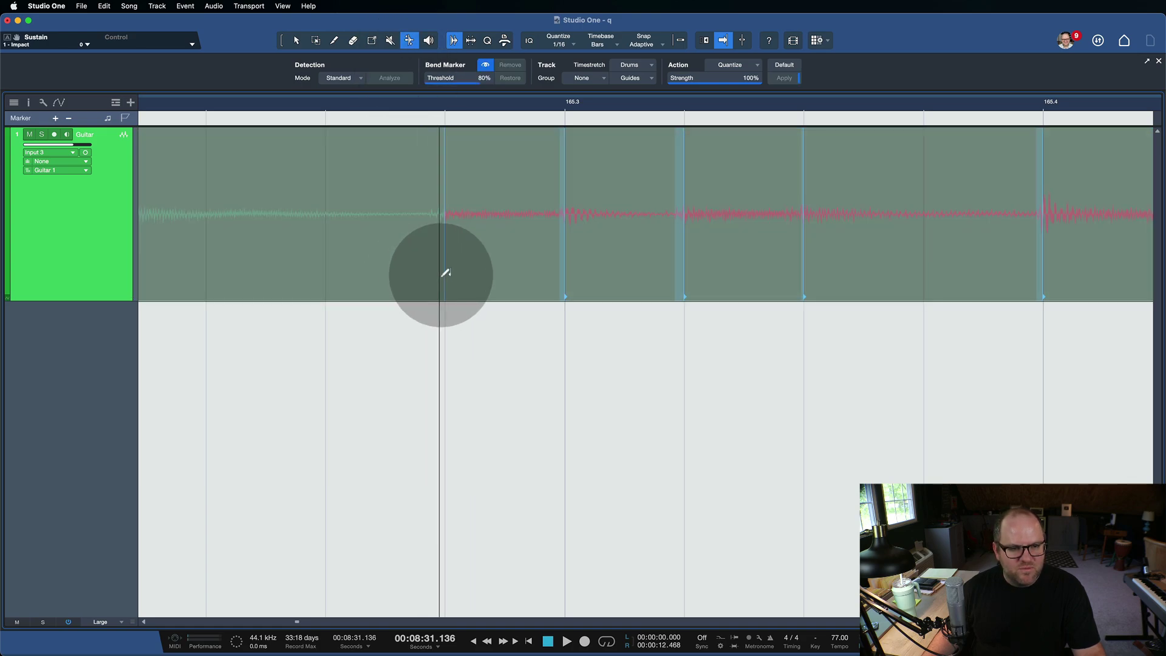
scroll(447, 271, down, 5)
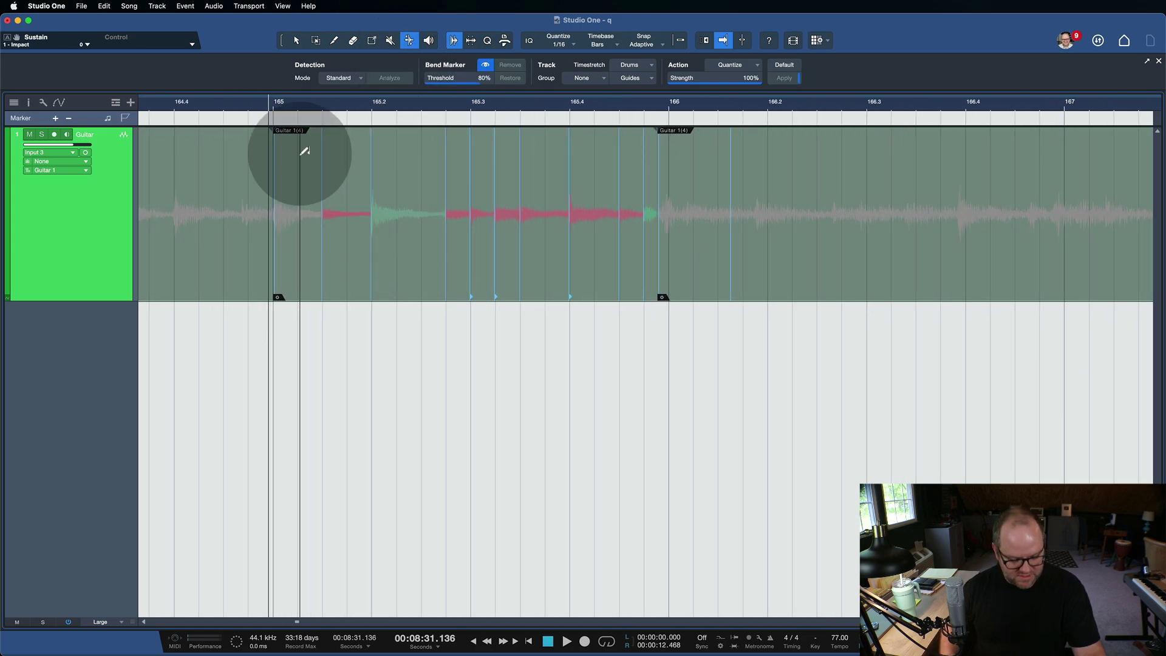
key(space)
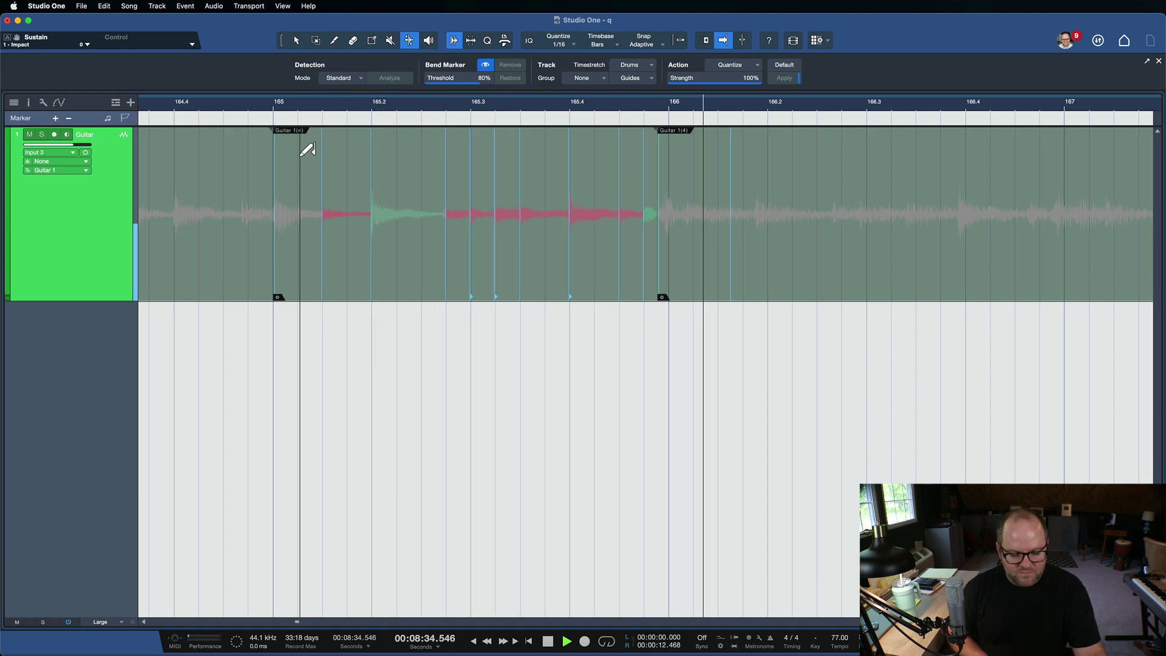
key(space)
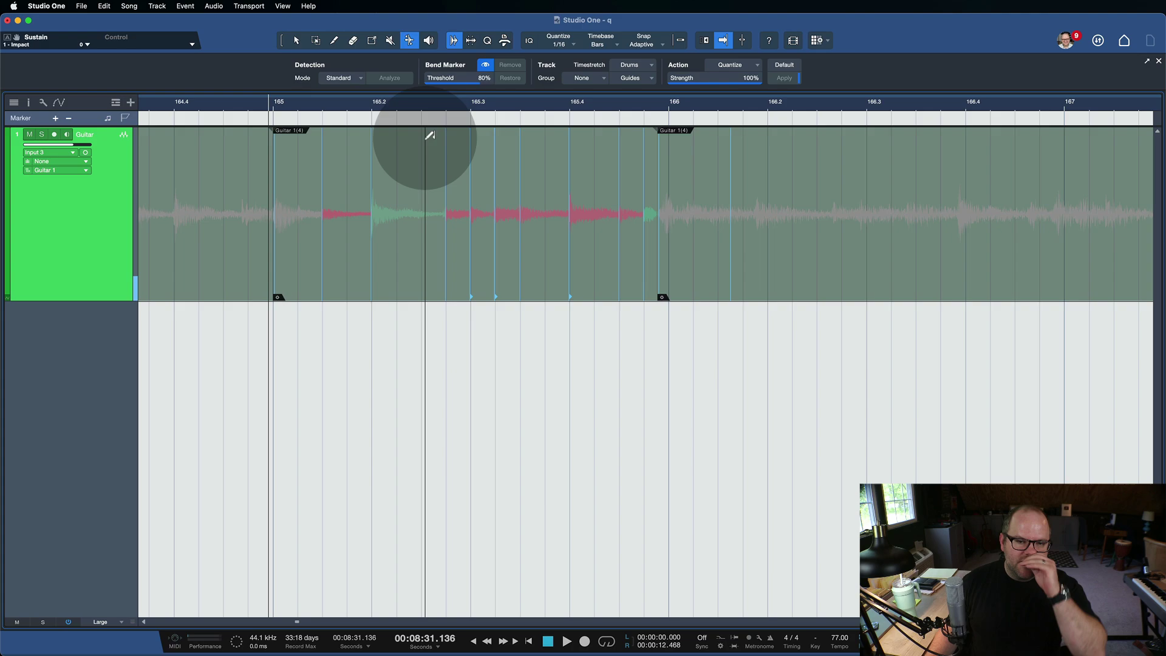
Step: Nudge the bend marker near bar 166 slightly later
drag(659, 253, 665, 253)
scroll(573, 217, down, 6)
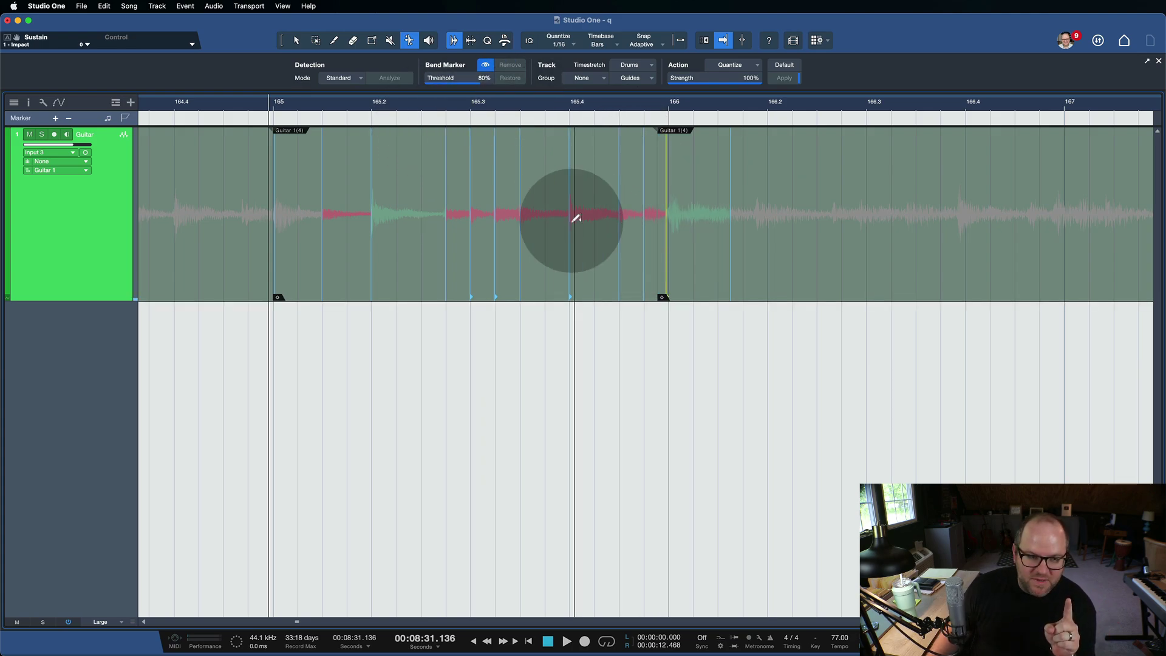
scroll(557, 219, up, 1)
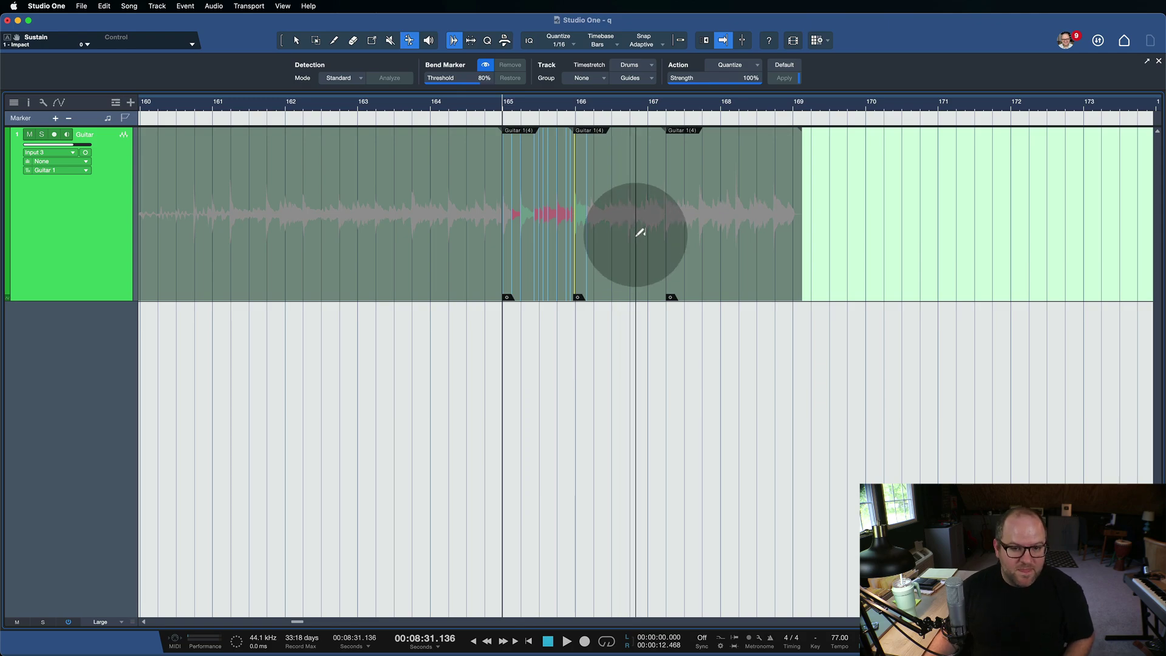
Step: Quantize the two later Guitar 1(4) events to the grid at 100% strength
scroll(636, 238, up, 3)
scroll(636, 237, down, 4)
scroll(644, 231, down, 2)
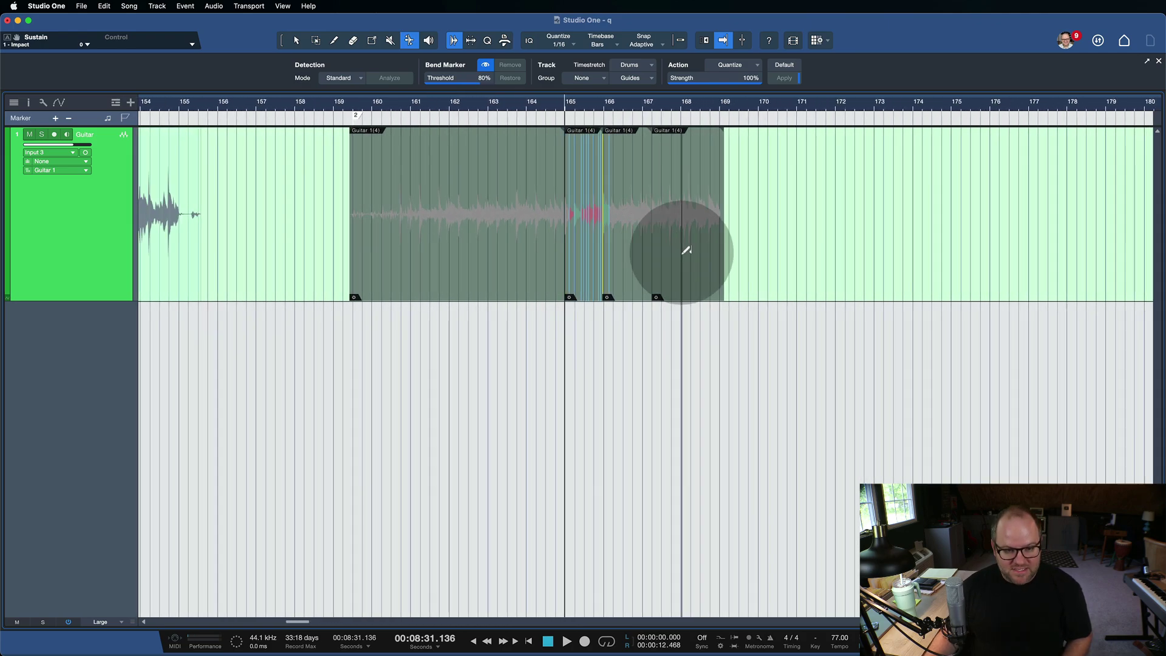
key(1)
click(666, 268)
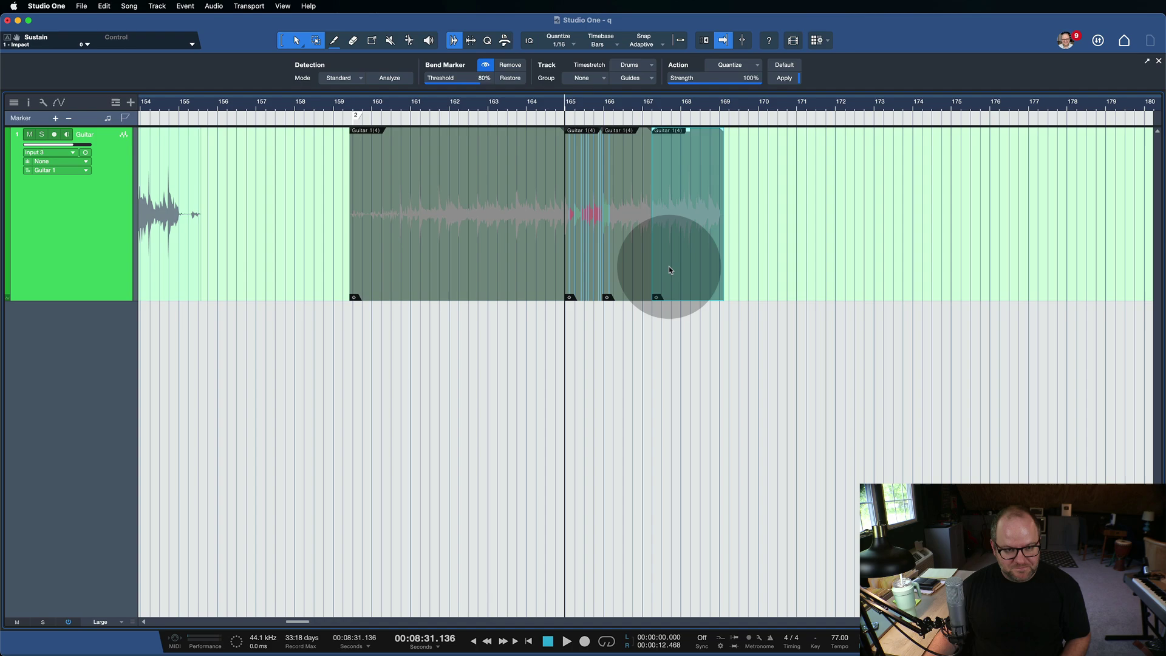
click(784, 77)
Step: Play from just past bar 168 and delete the over-stretching bend markers near 168.1 and before bar 168
scroll(708, 197, up, 5)
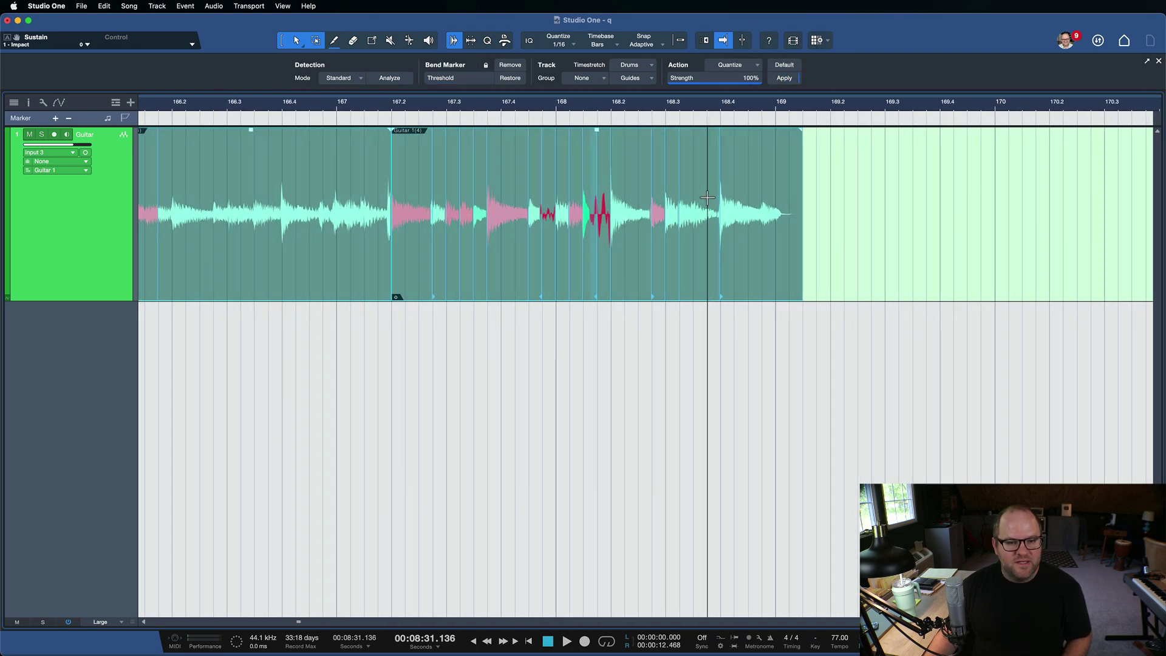
scroll(497, 226, up, 5)
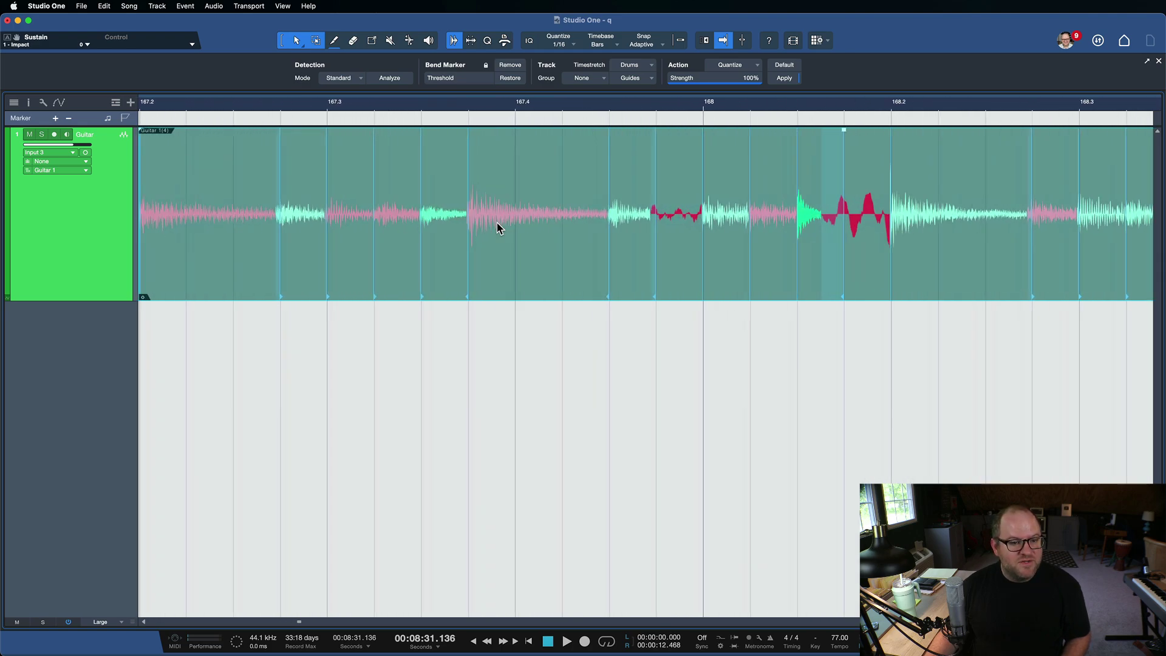
scroll(498, 227, right, 2)
scroll(498, 227, right, 2)
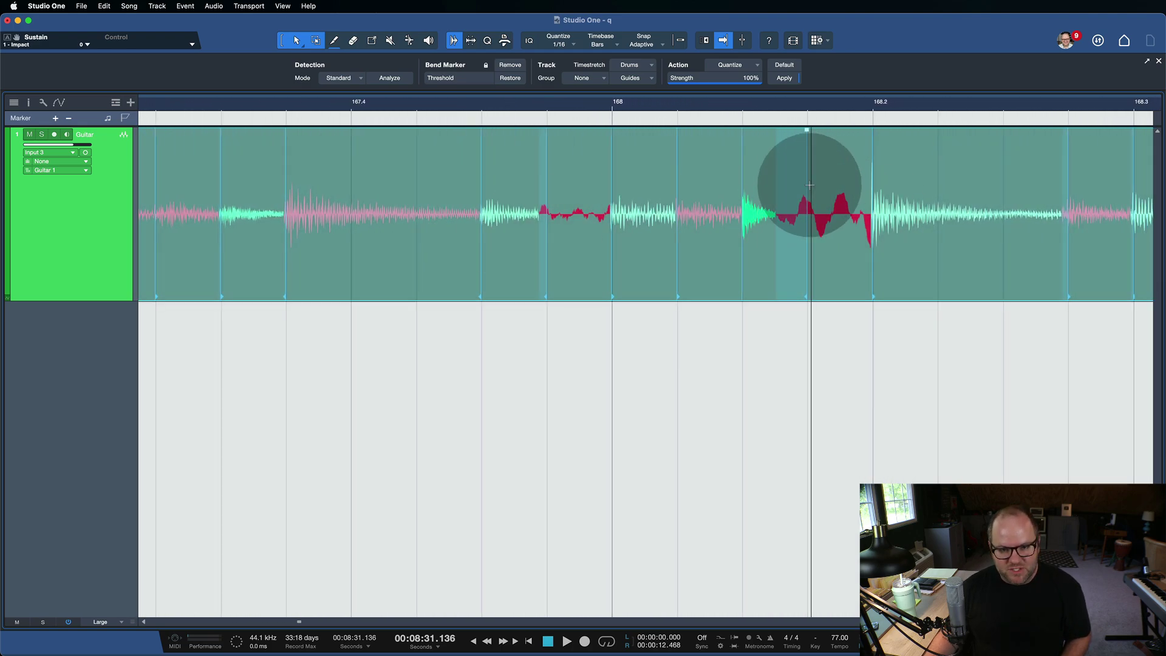
click(632, 107)
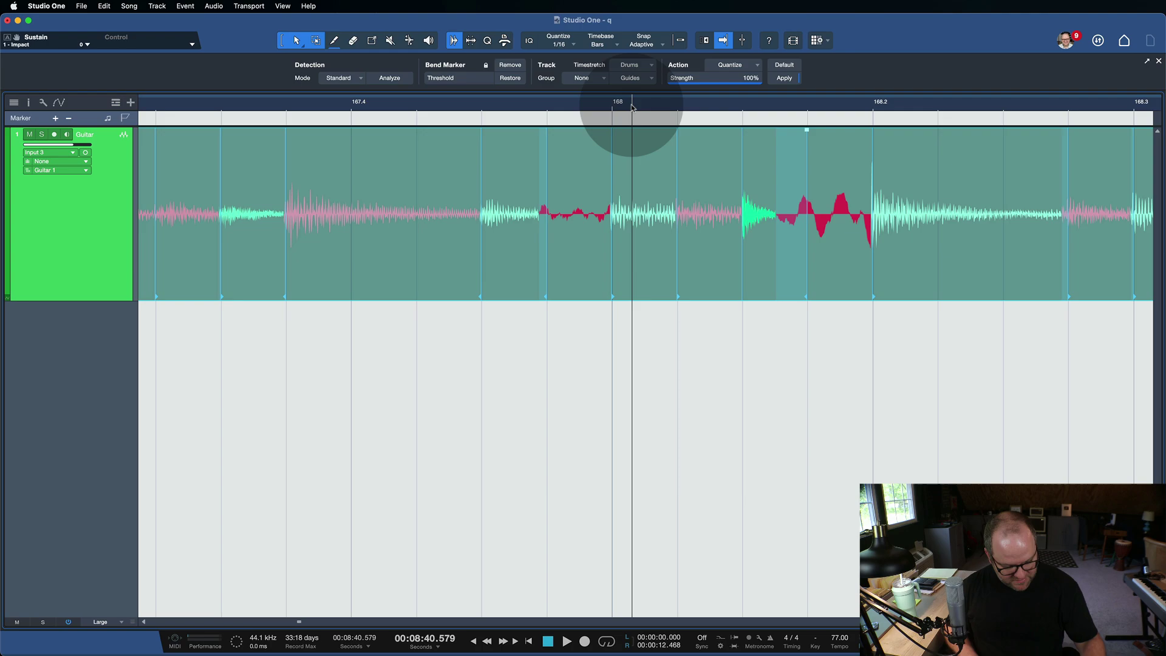
key(space)
key(space)
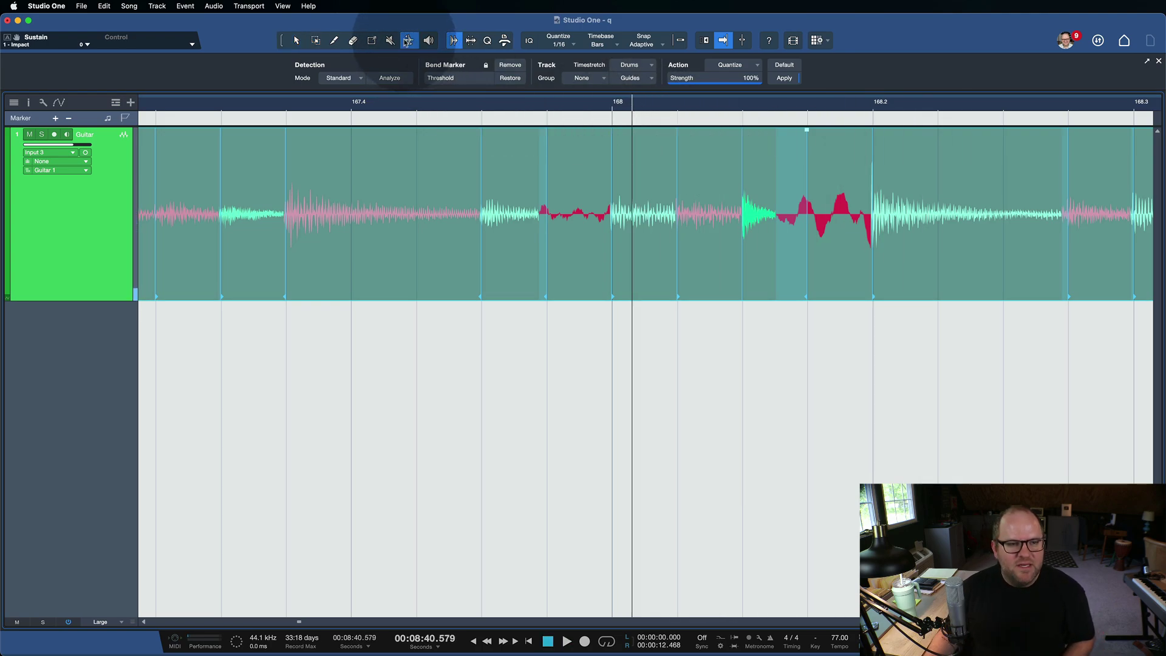
double_click(807, 268)
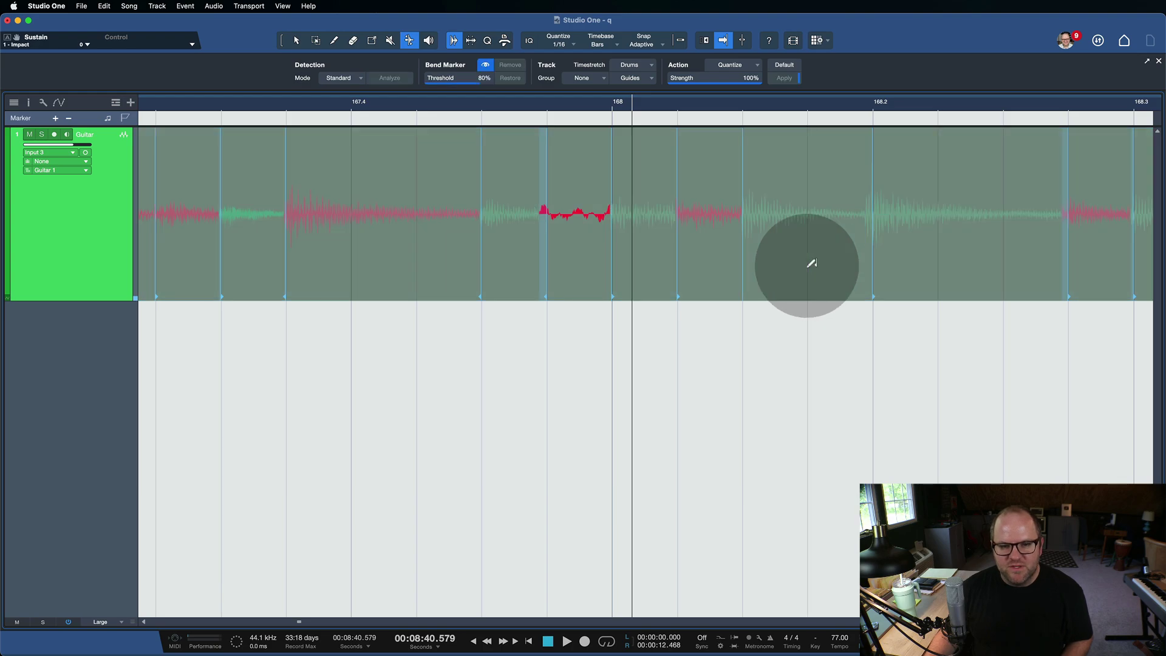
double_click(547, 256)
Step: Reposition the bend markers between 167.2 and bar 168, one to just before 167.4
scroll(619, 260, down, 4)
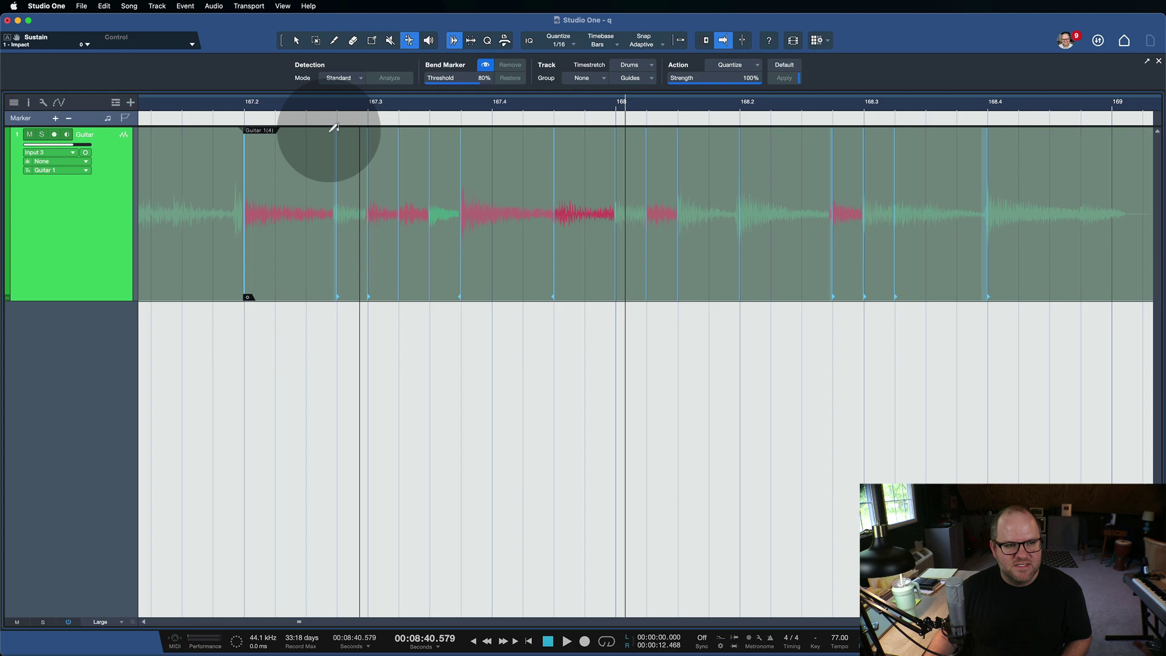
click(226, 105)
key(space)
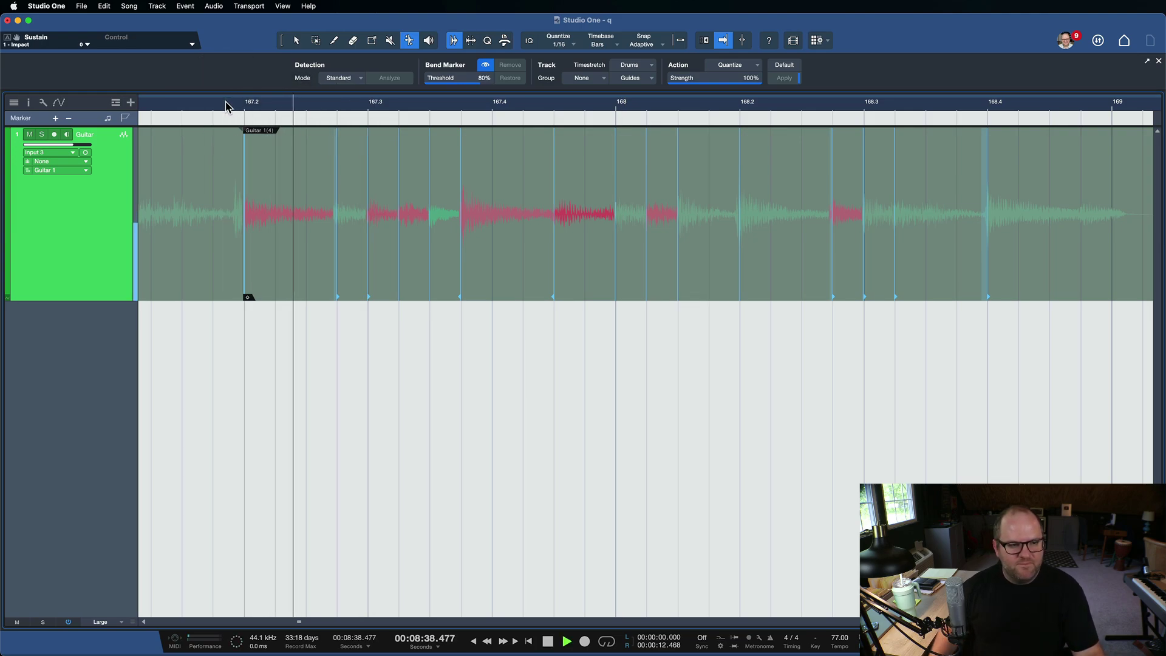
click(338, 144)
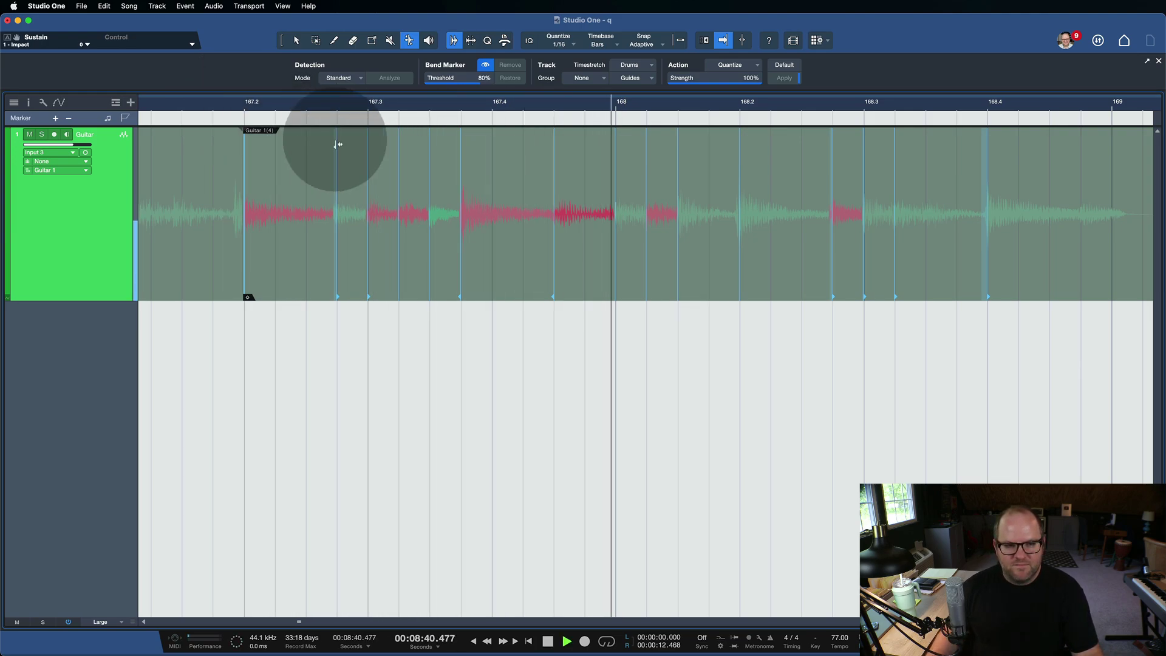
key(space)
click(419, 173)
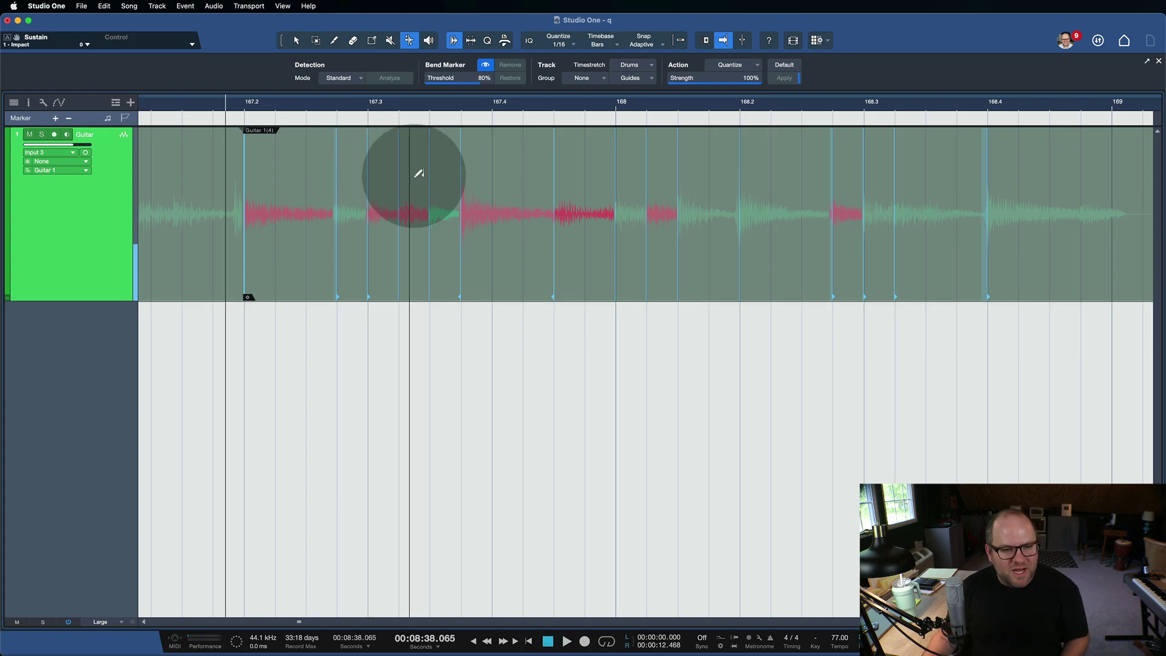
mouse_move(419, 173)
mouse_down()
mouse_move(471, 242)
mouse_move(464, 254)
mouse_move(491, 261)
mouse_up()
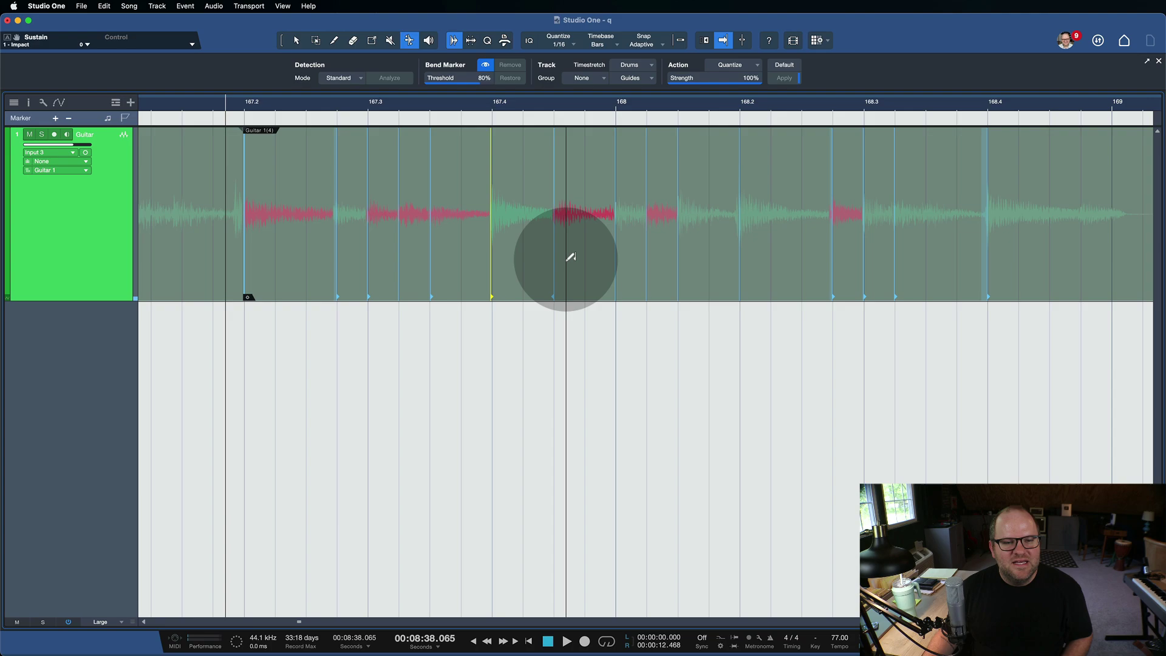
mouse_move(570, 257)
mouse_down()
mouse_move(555, 261)
mouse_move(581, 266)
mouse_up()
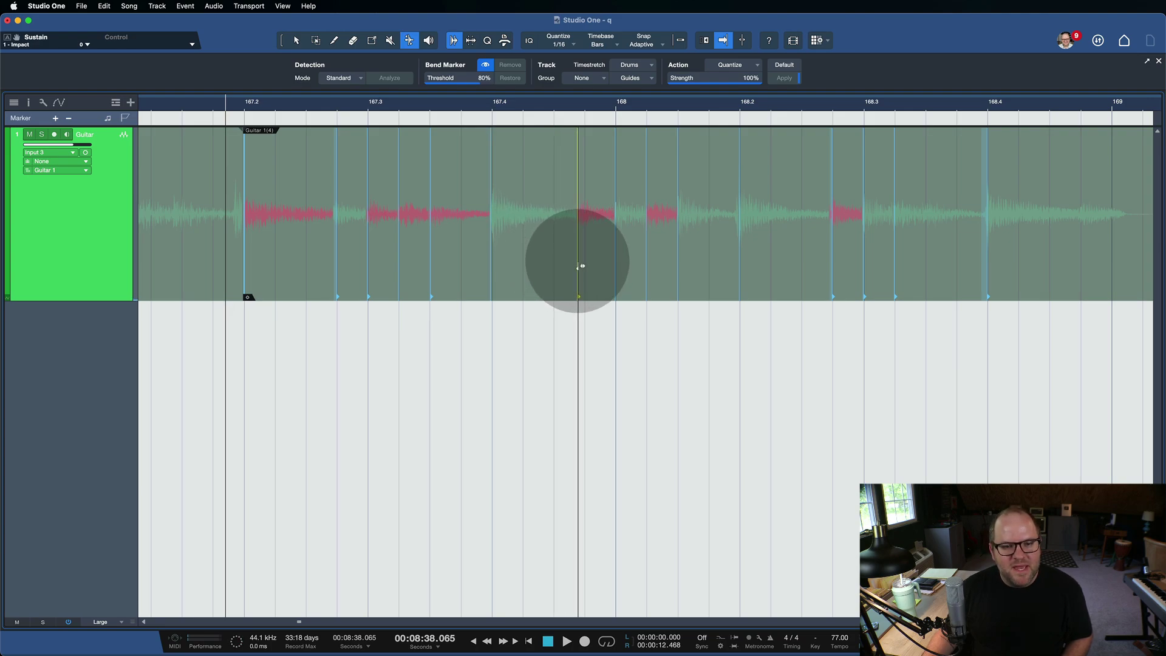
Step: Play back the edited passage from just before 167.2 to check the timing
scroll(523, 201, down, 1)
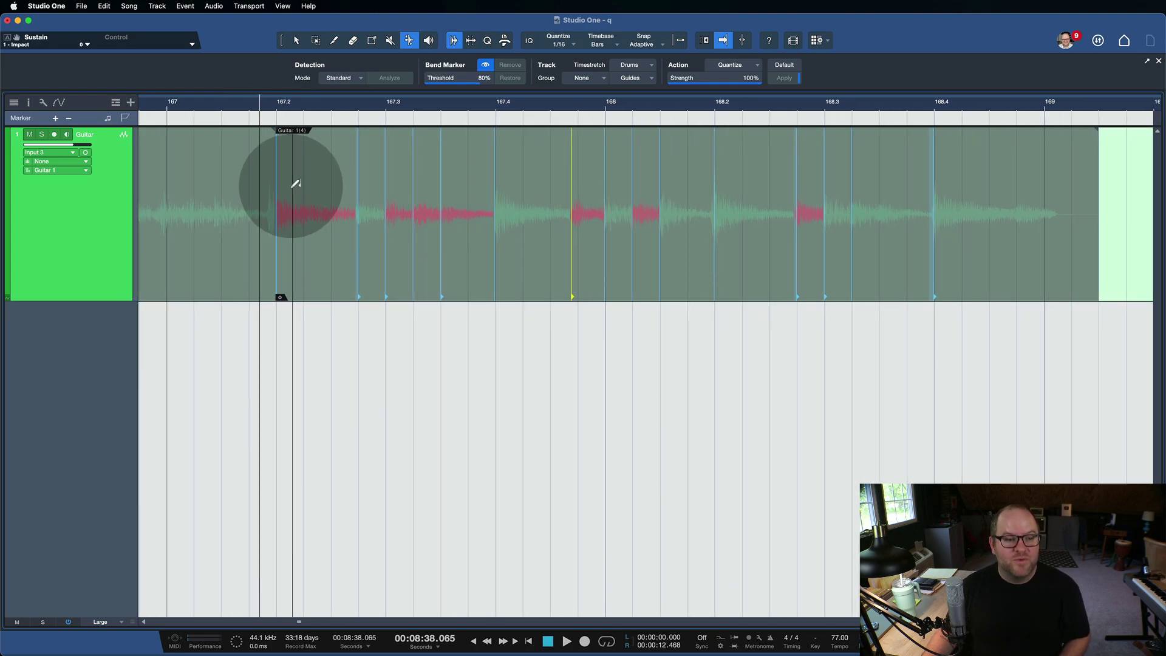
click(196, 111)
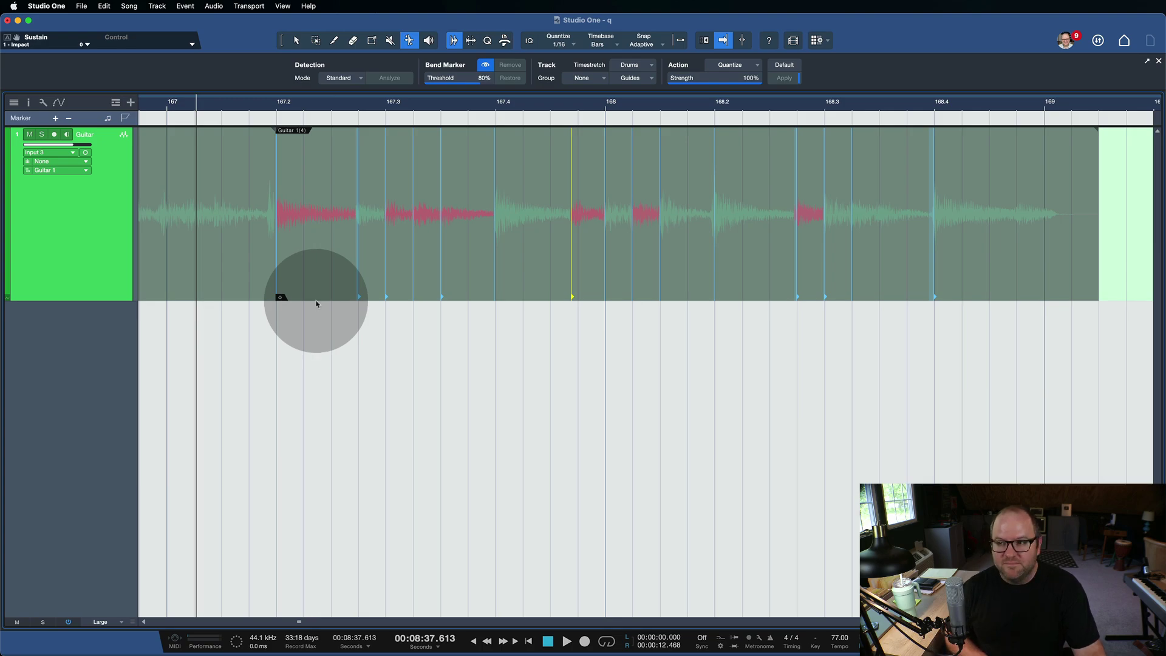
key(space)
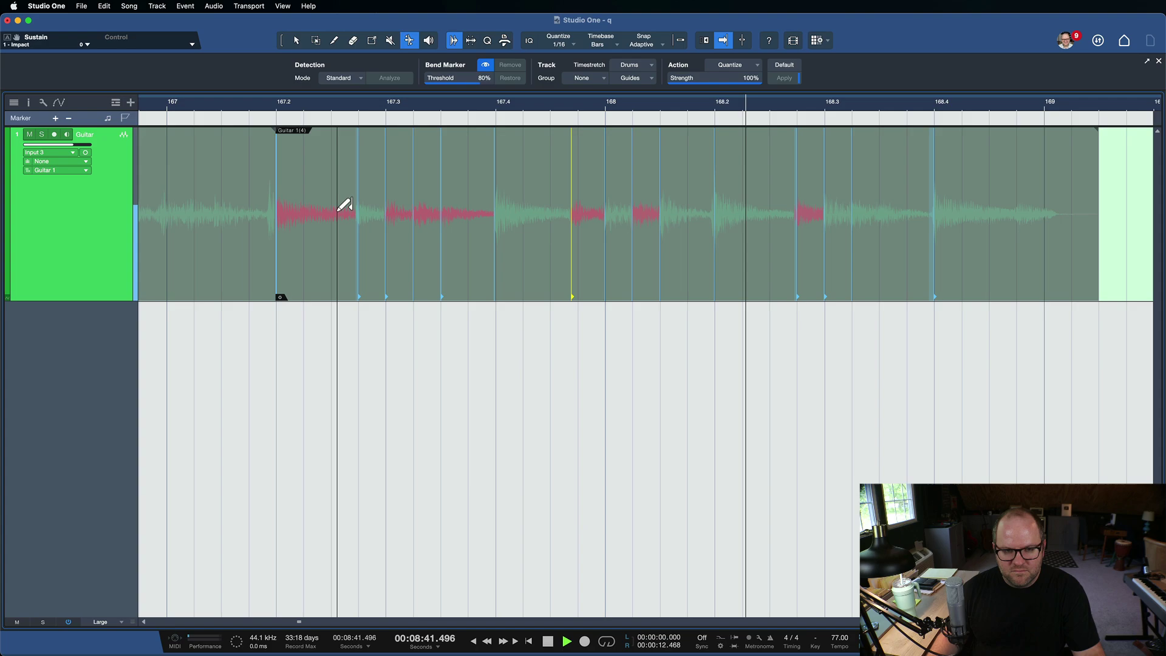
key(space)
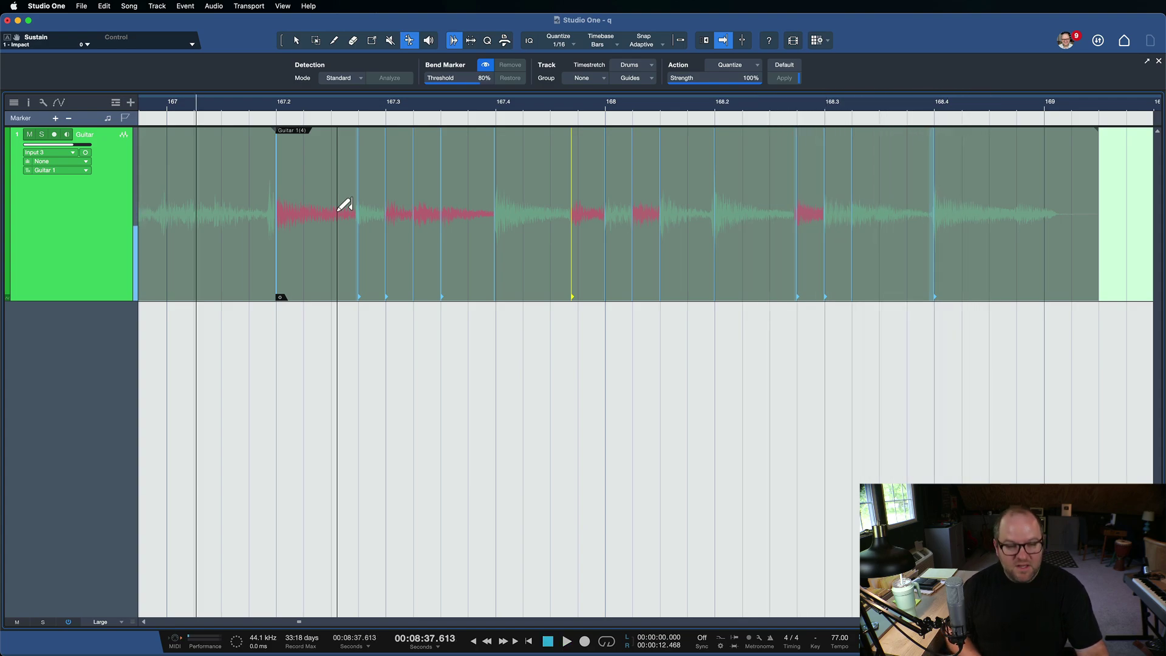
Step: Adjust the bend marker at 167.2 slightly
scroll(403, 172, up, 2)
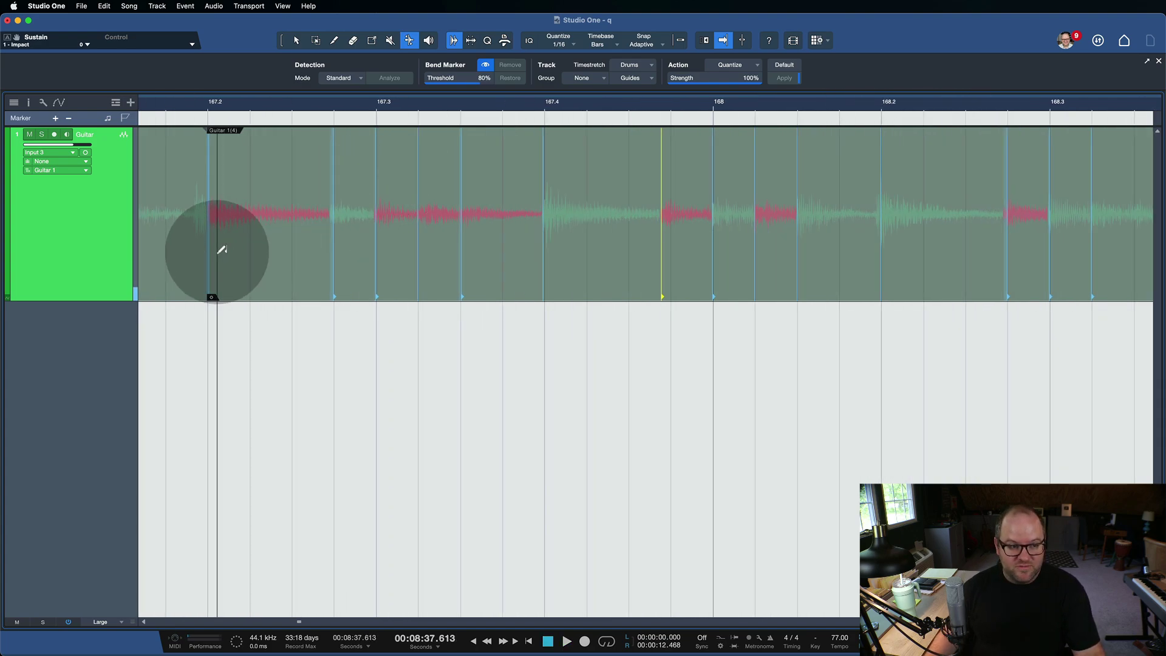
scroll(217, 255, up, 5)
scroll(187, 246, up, 3)
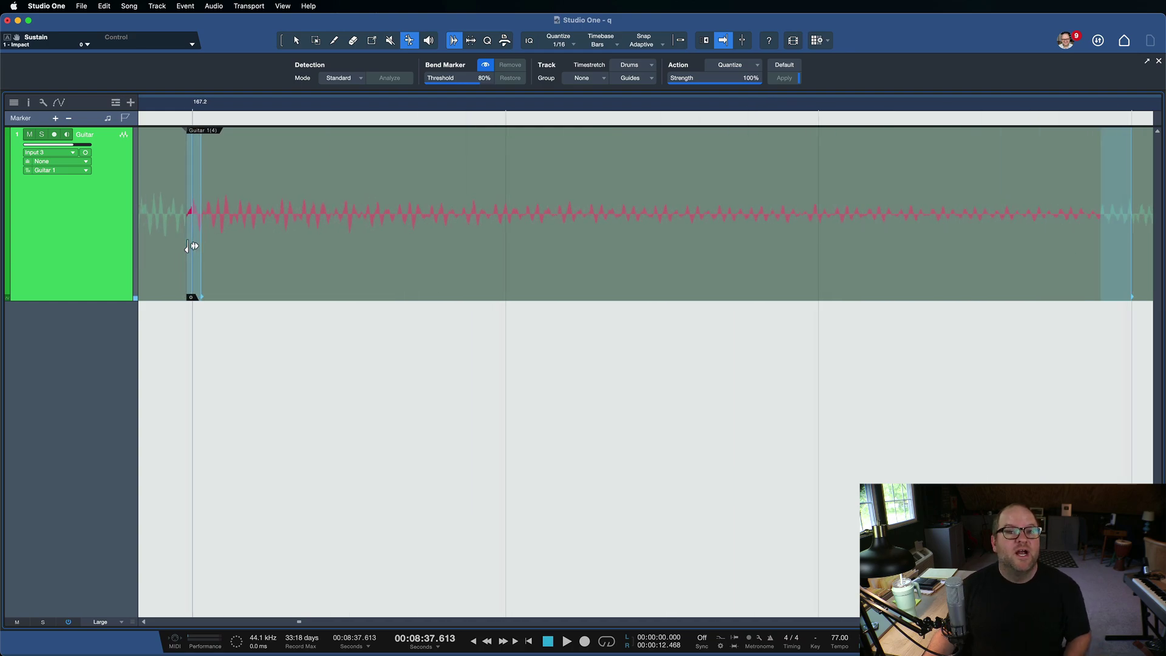
scroll(188, 246, left, 5)
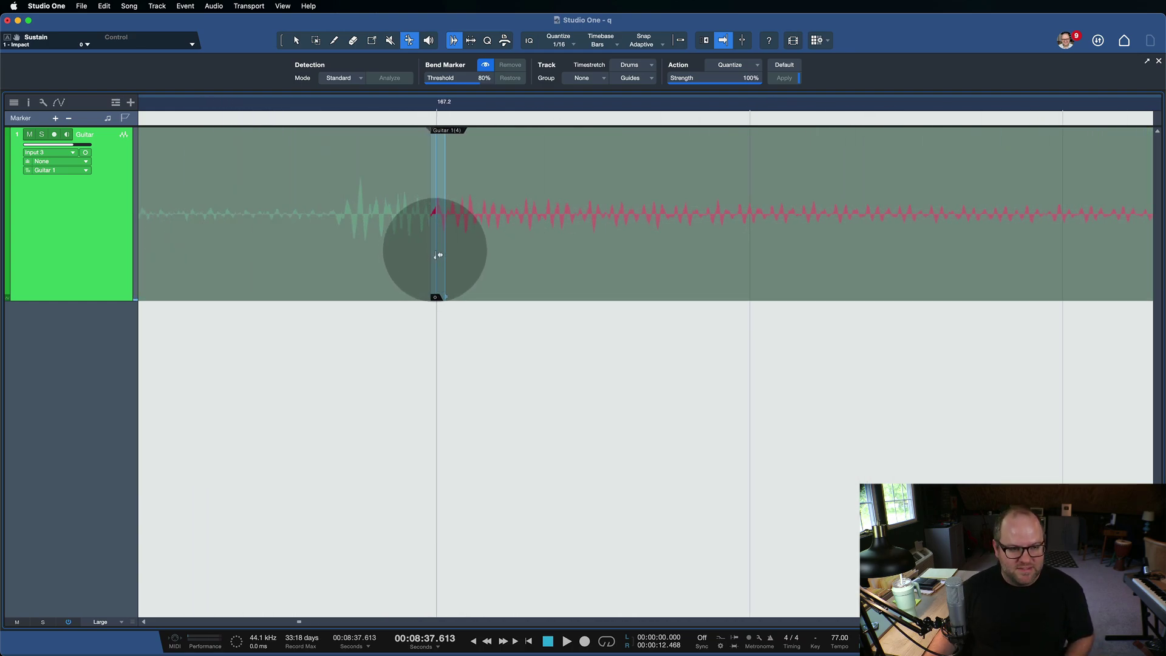
mouse_move(437, 255)
mouse_down()
mouse_move(385, 201)
mouse_move(365, 201)
mouse_move(455, 217)
mouse_move(364, 203)
mouse_move(352, 219)
mouse_move(434, 233)
mouse_move(354, 210)
mouse_move(359, 237)
mouse_move(367, 213)
mouse_move(439, 229)
mouse_move(352, 258)
mouse_move(435, 267)
mouse_up()
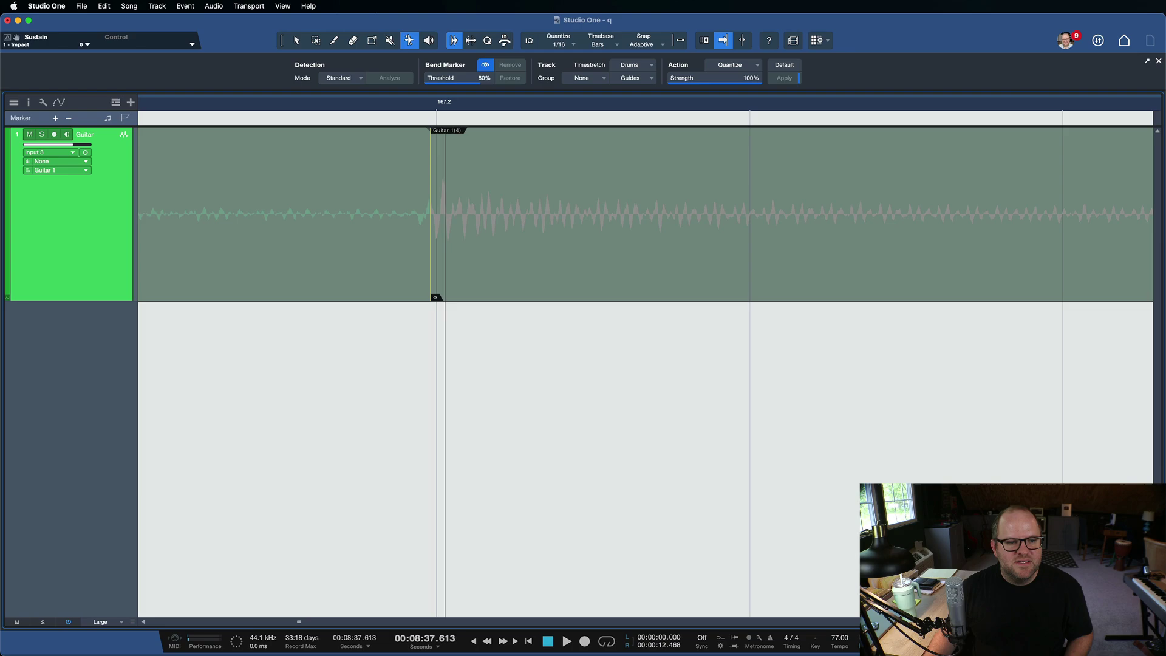
Step: Play the quantized guitar from just before the downbeat at 167.2 to check the timing
scroll(548, 301, down, 10)
click(410, 104)
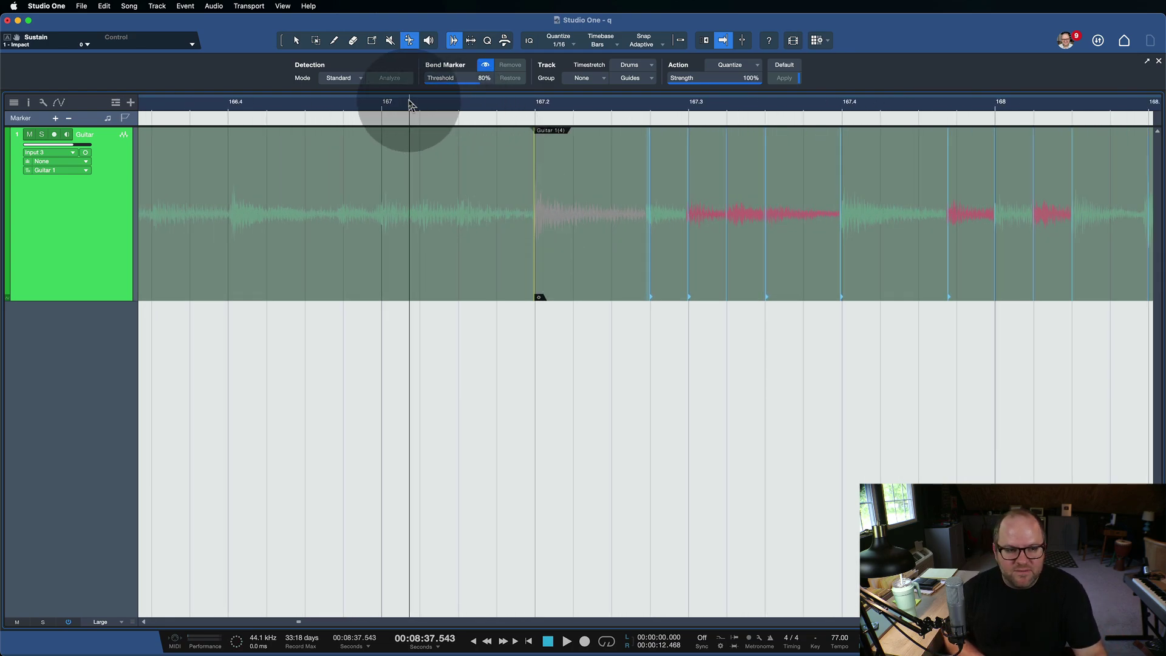
key(space)
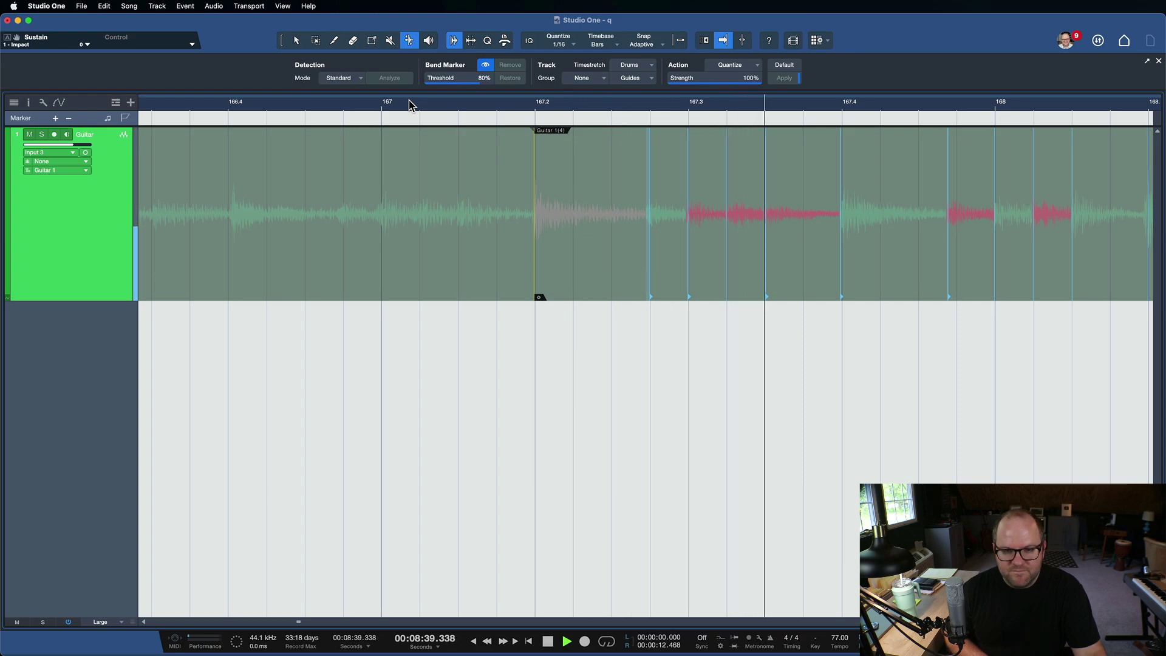
click(583, 138)
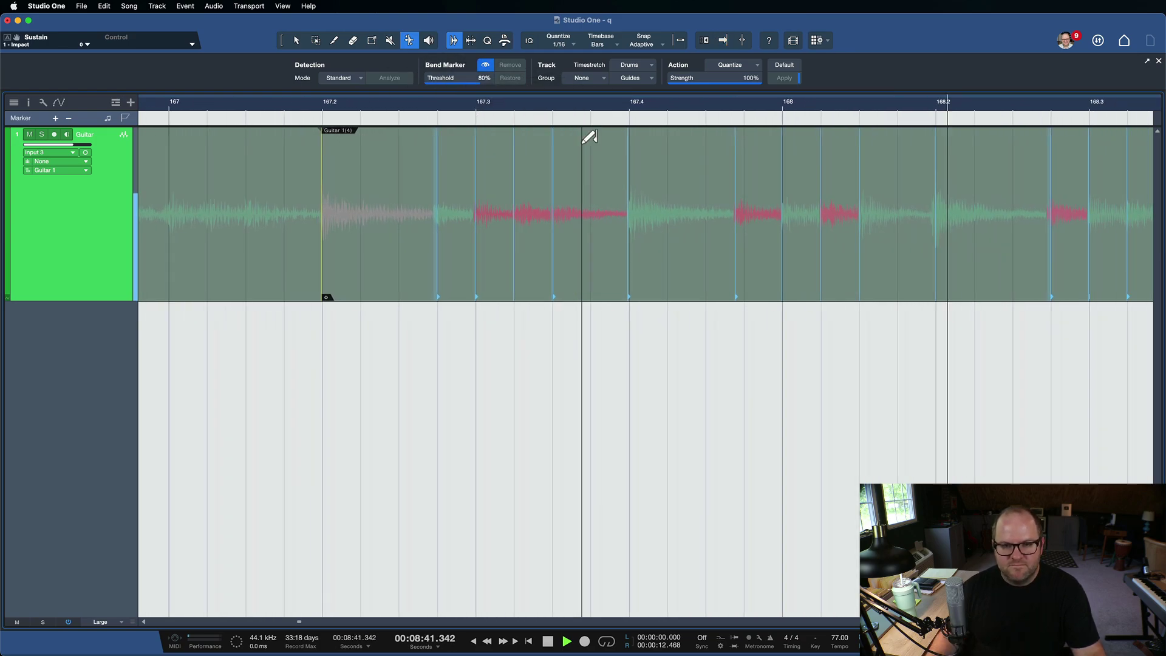
scroll(583, 143, right, 5)
scroll(549, 179, right, 5)
scroll(550, 179, down, 5)
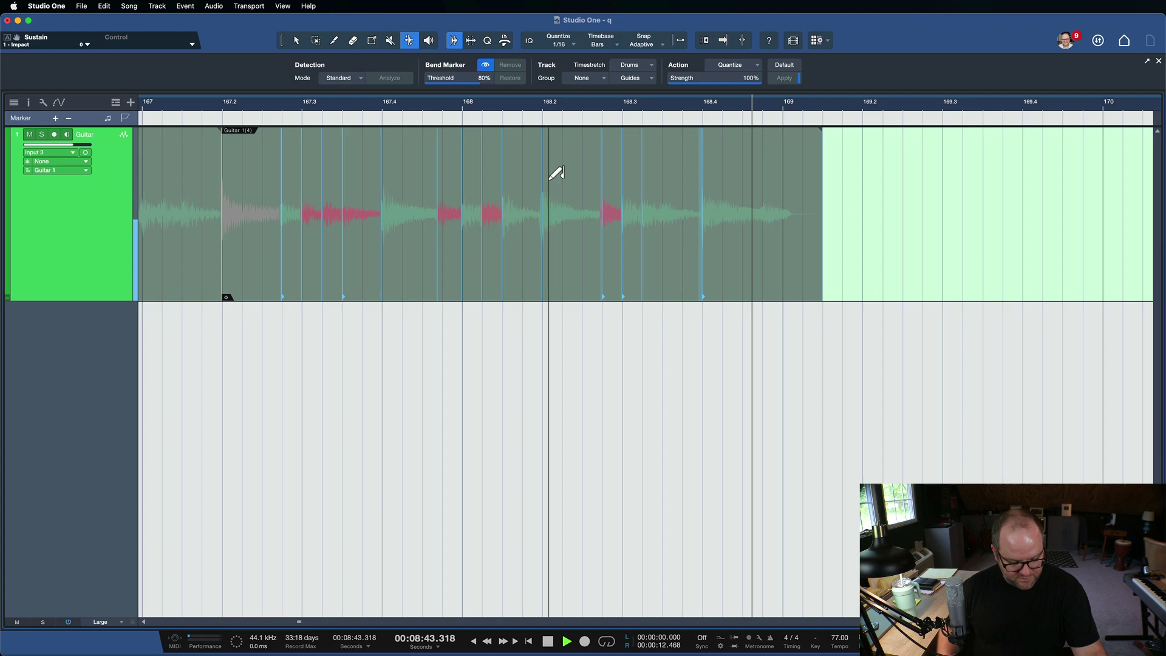
key(space)
Step: Hide the bend markers and select the second Guitar 1(4) event
key(w)
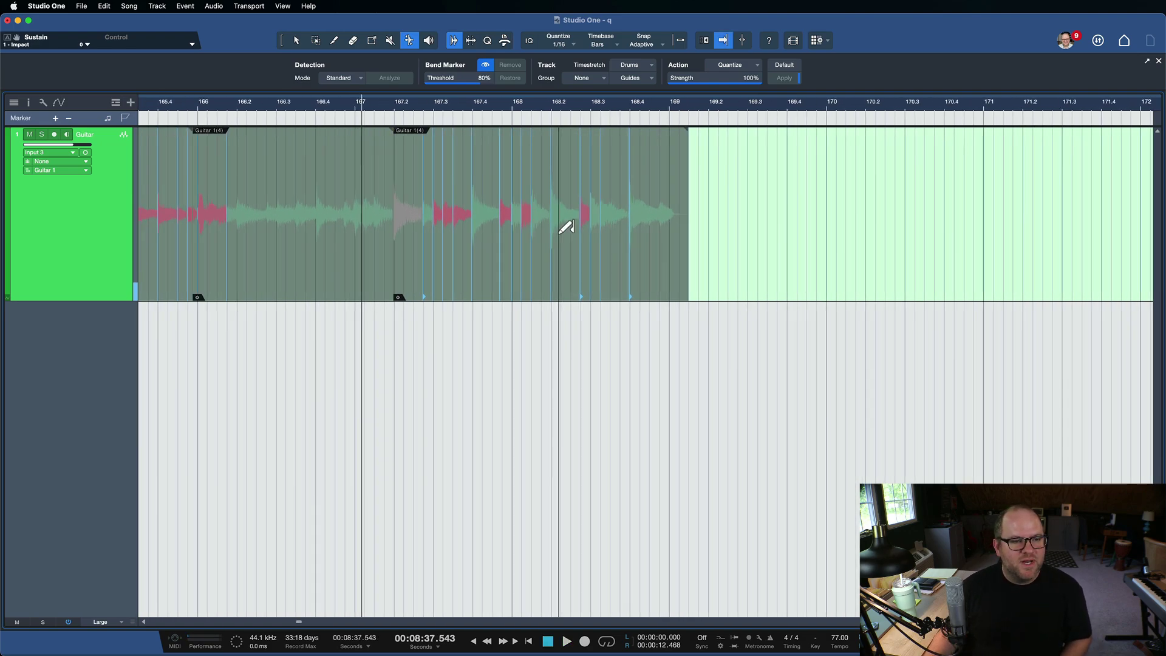
key(1)
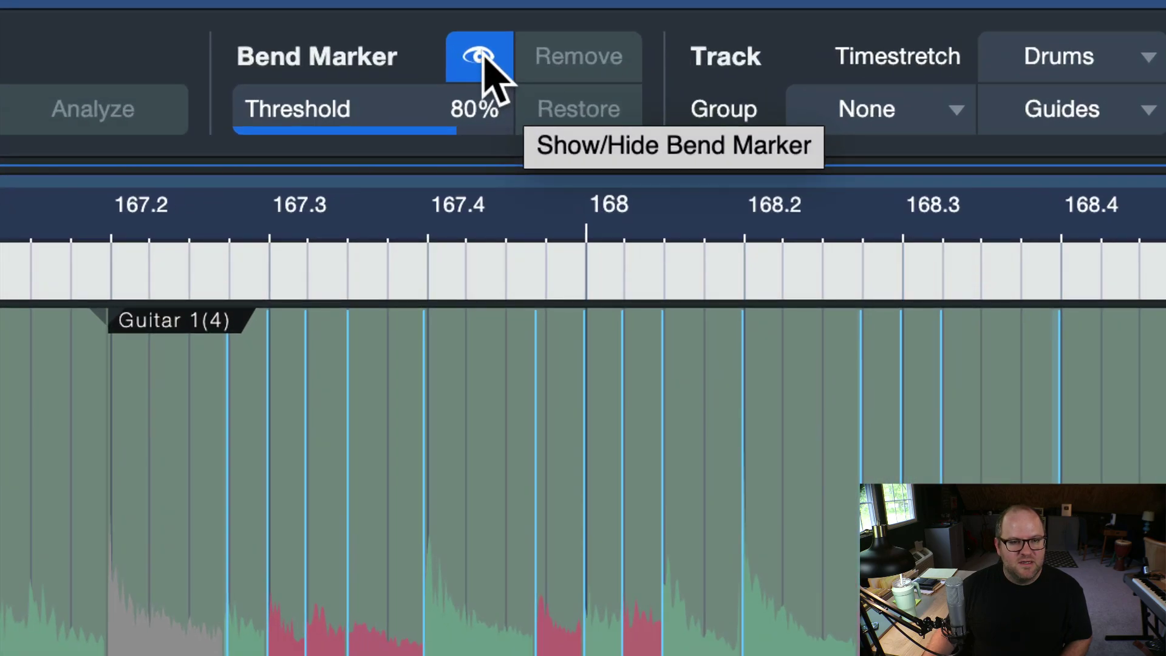
click(483, 56)
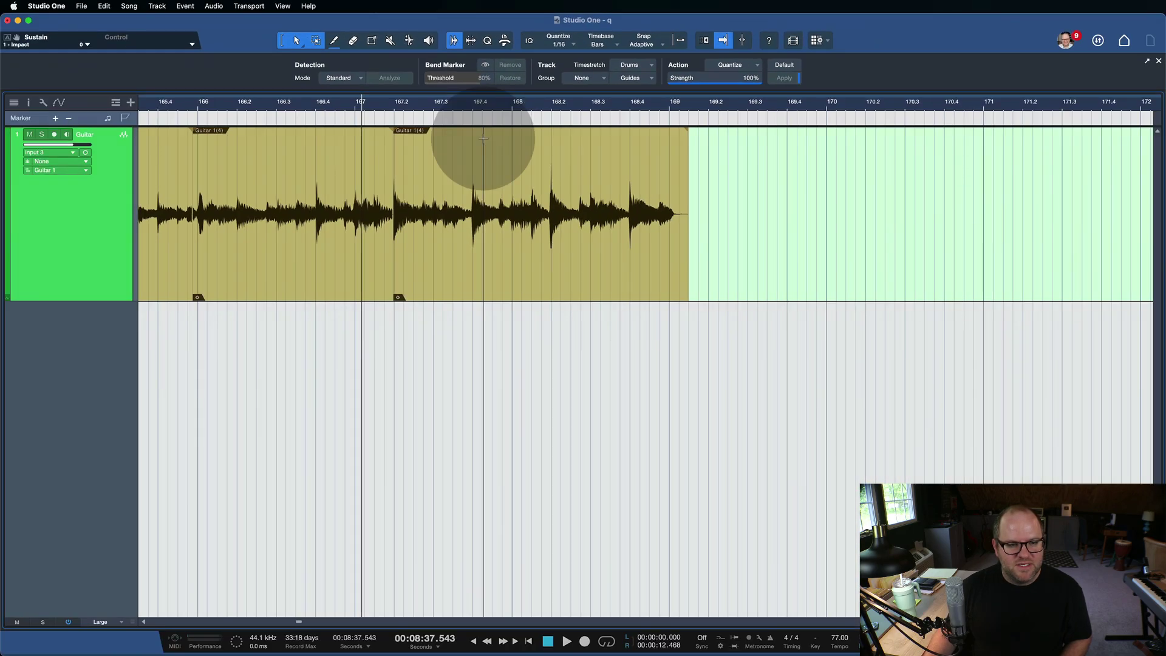
click(503, 244)
key(w)
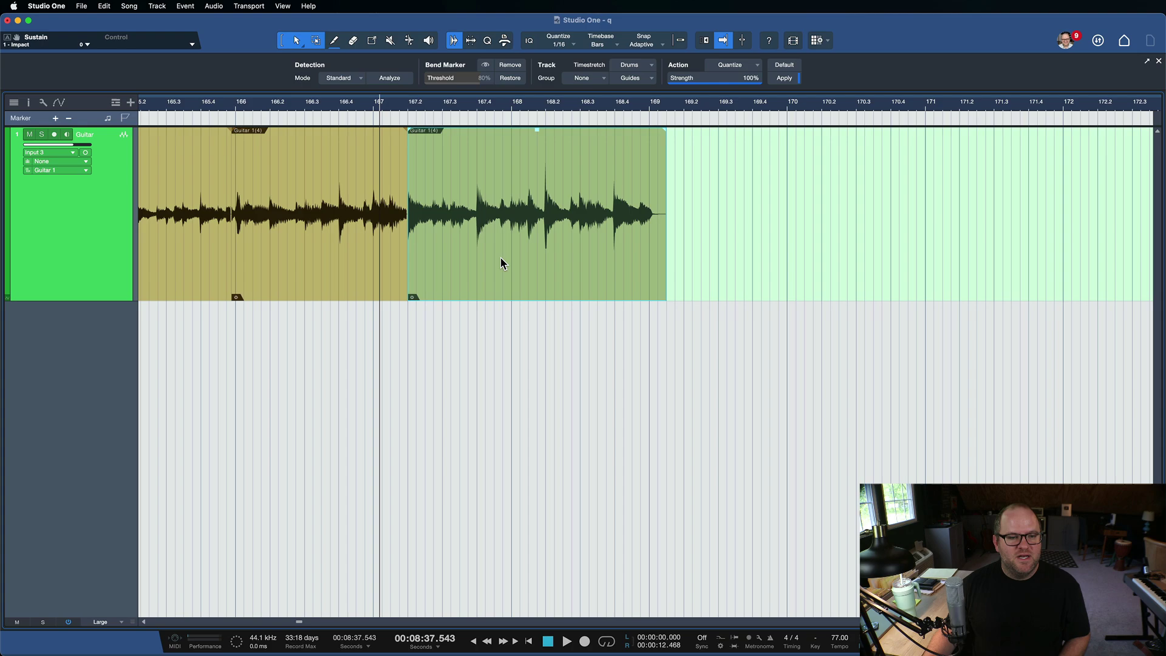
right_click(501, 261)
click(493, 258)
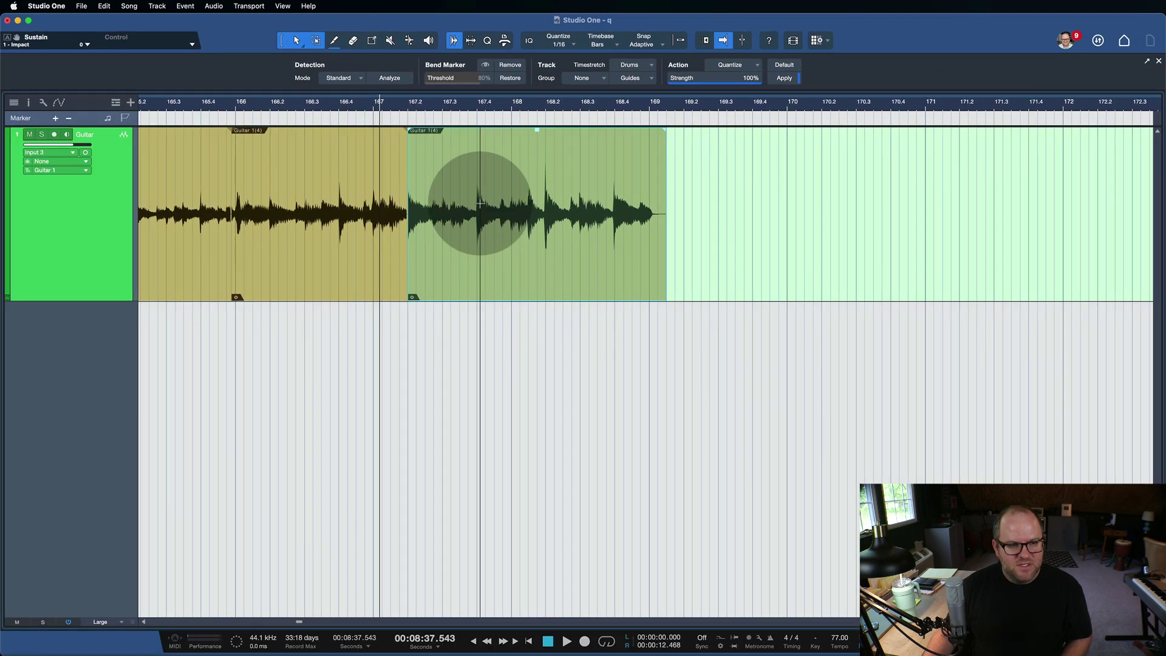
Step: Play from 167.2 quantized, then undo the quantize and play the original timing for comparison
click(407, 104)
key(space)
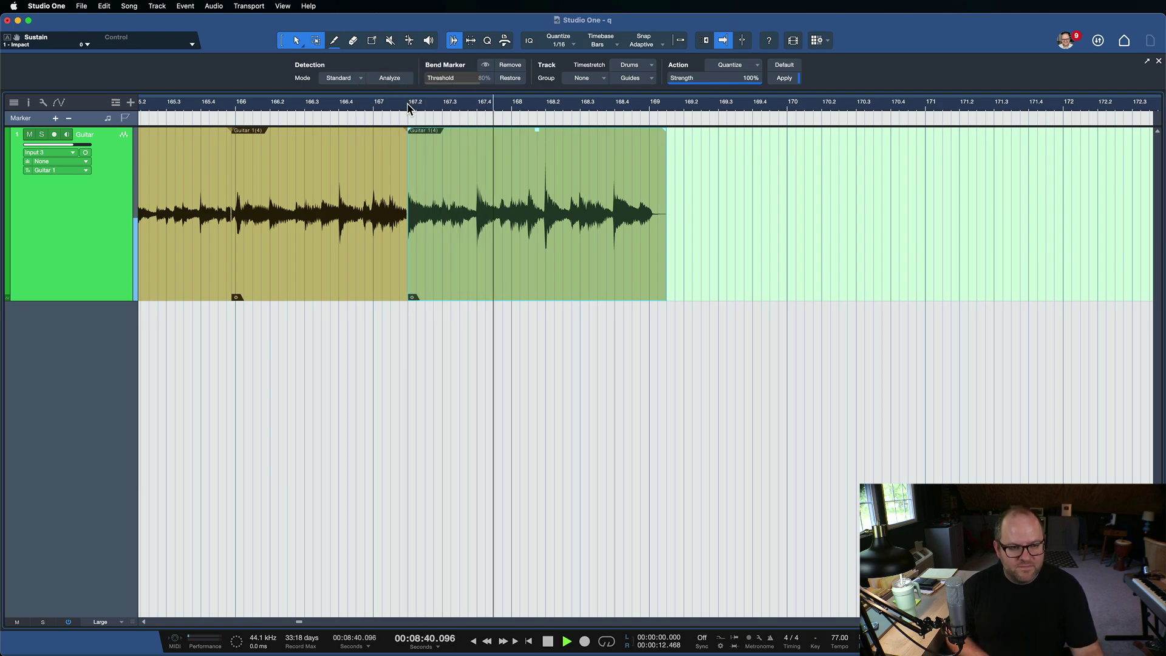
key(space)
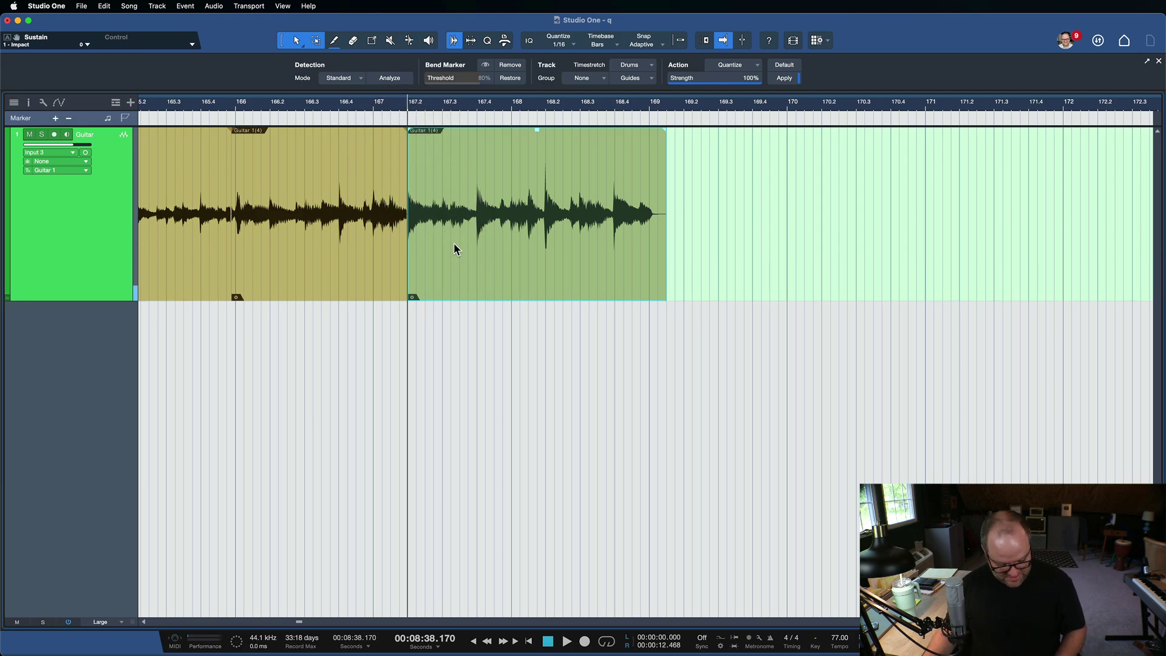
key(super+z)
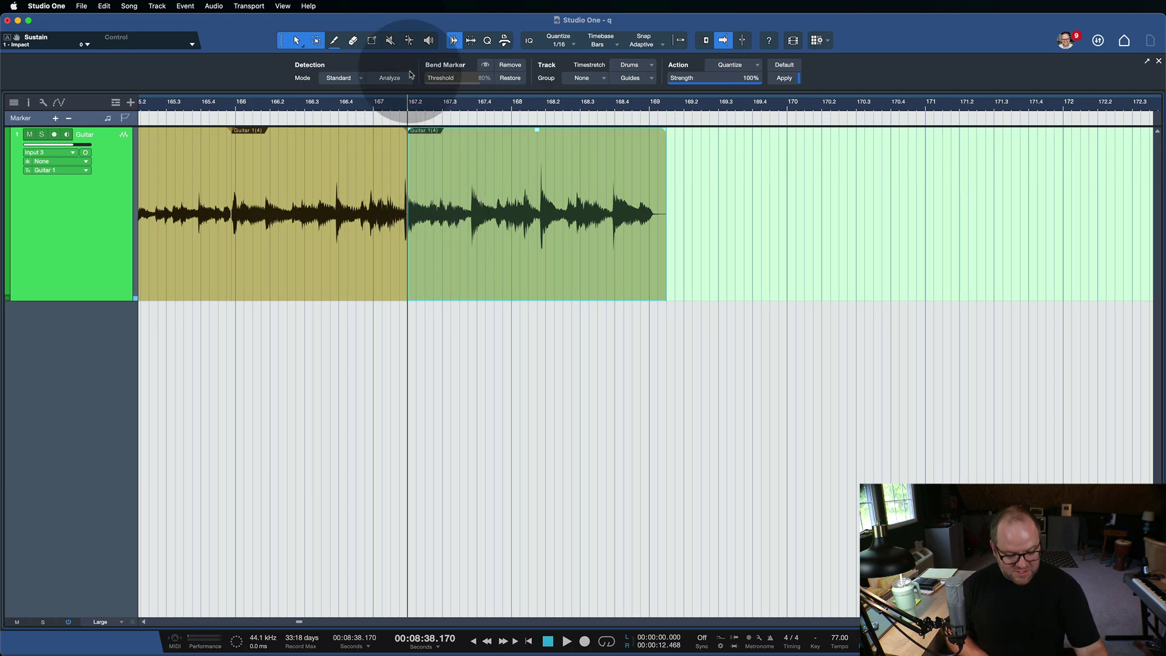
key(space)
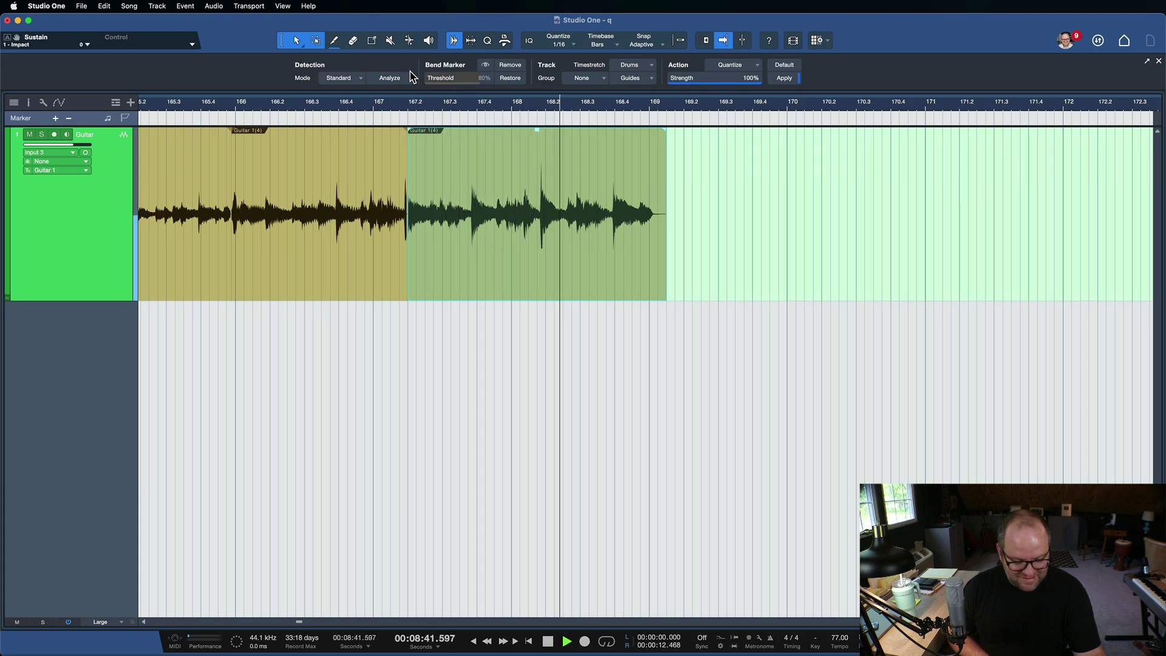
key(space)
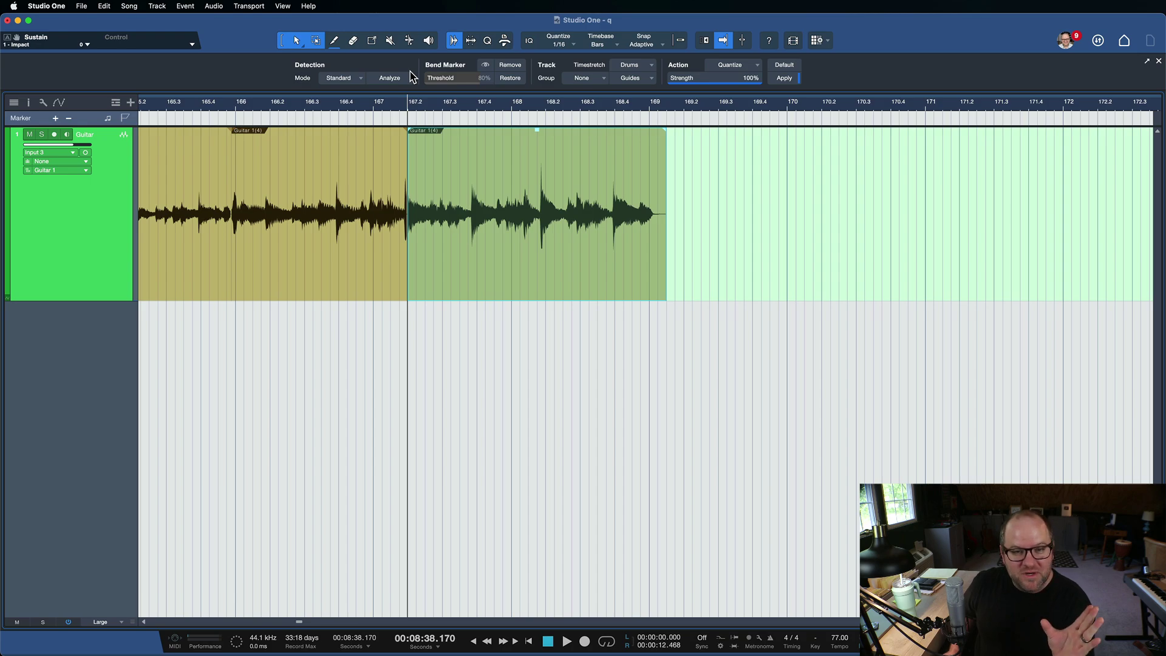
scroll(549, 249, up, 5)
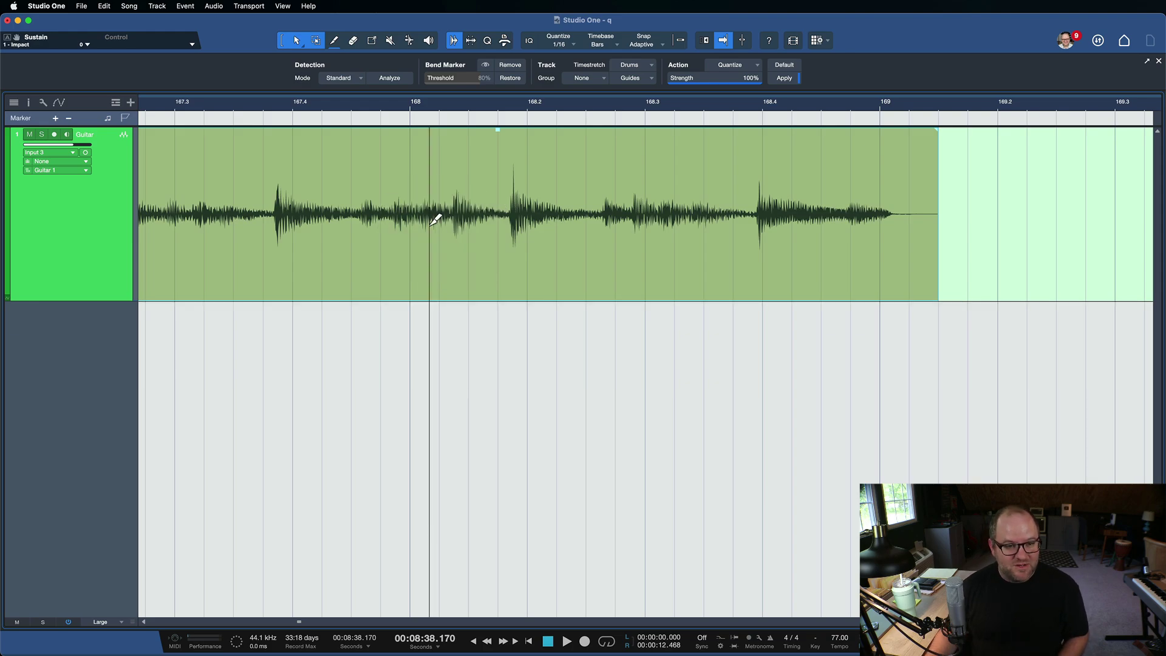
Step: Requantize the guitar event with Q and play it back
key(q)
scroll(392, 252, left, 4)
scroll(391, 255, left, 8)
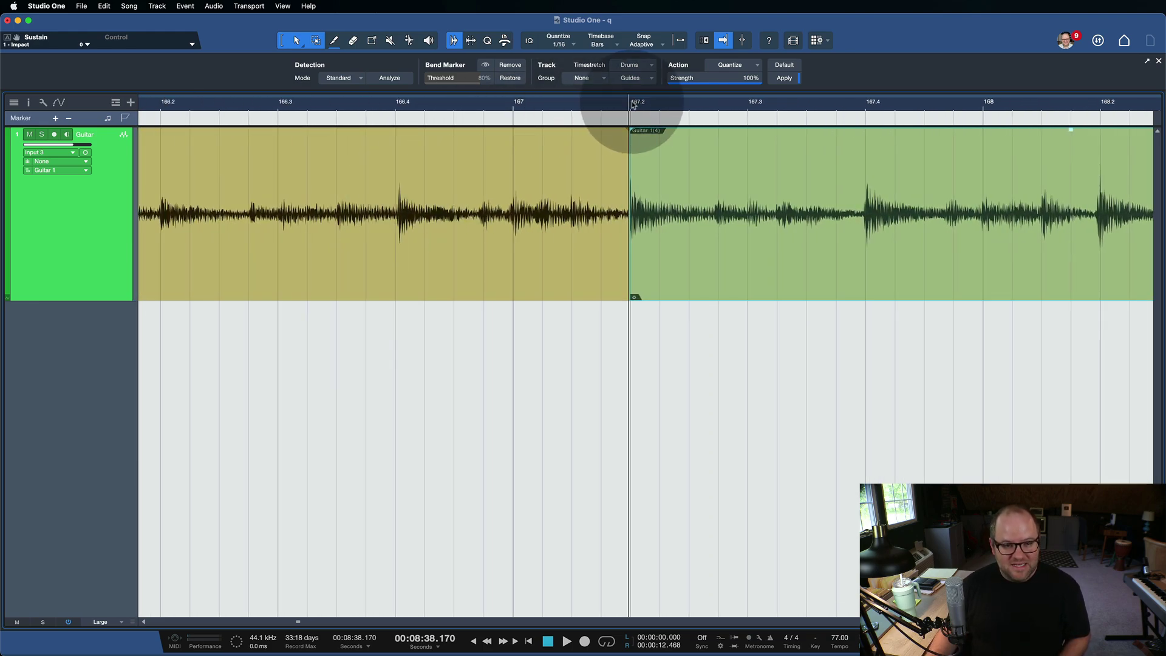
key(space)
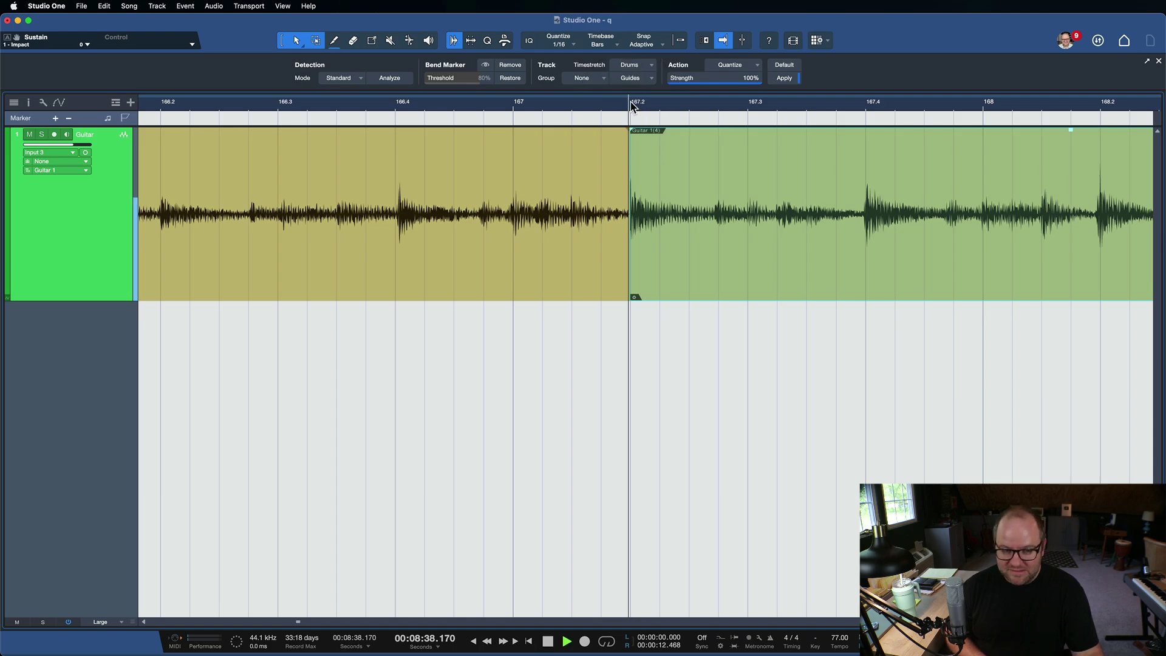
scroll(1034, 232, down, 3)
scroll(1034, 232, down, 3)
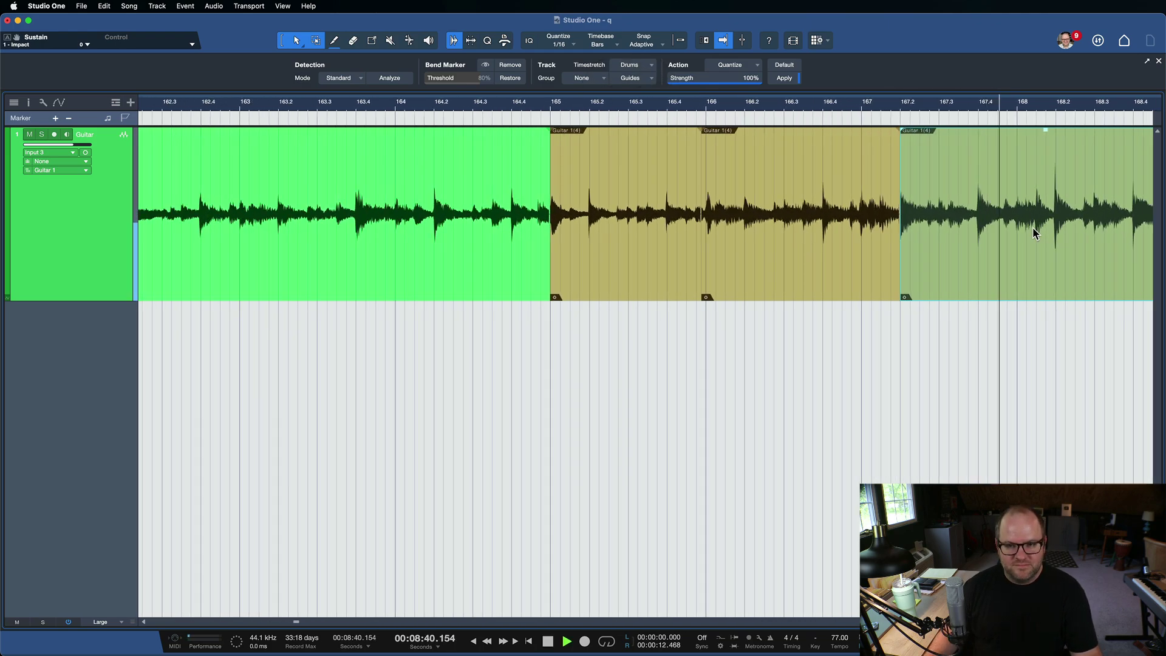
scroll(1035, 231, right, 7)
scroll(741, 234, down, 1)
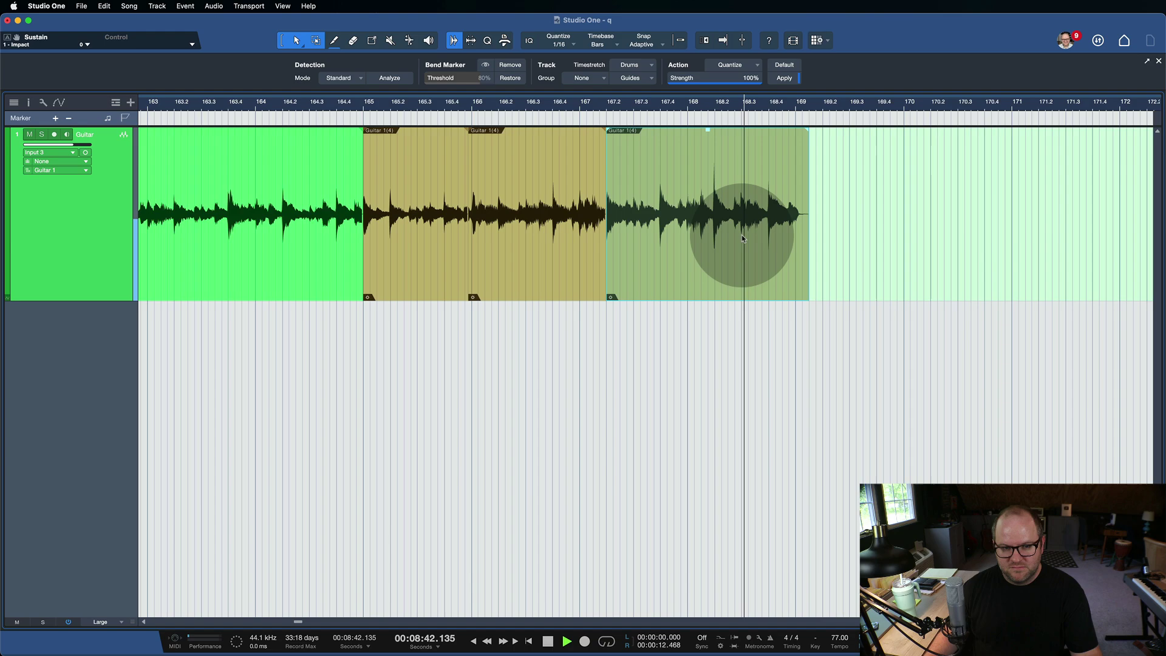
key(space)
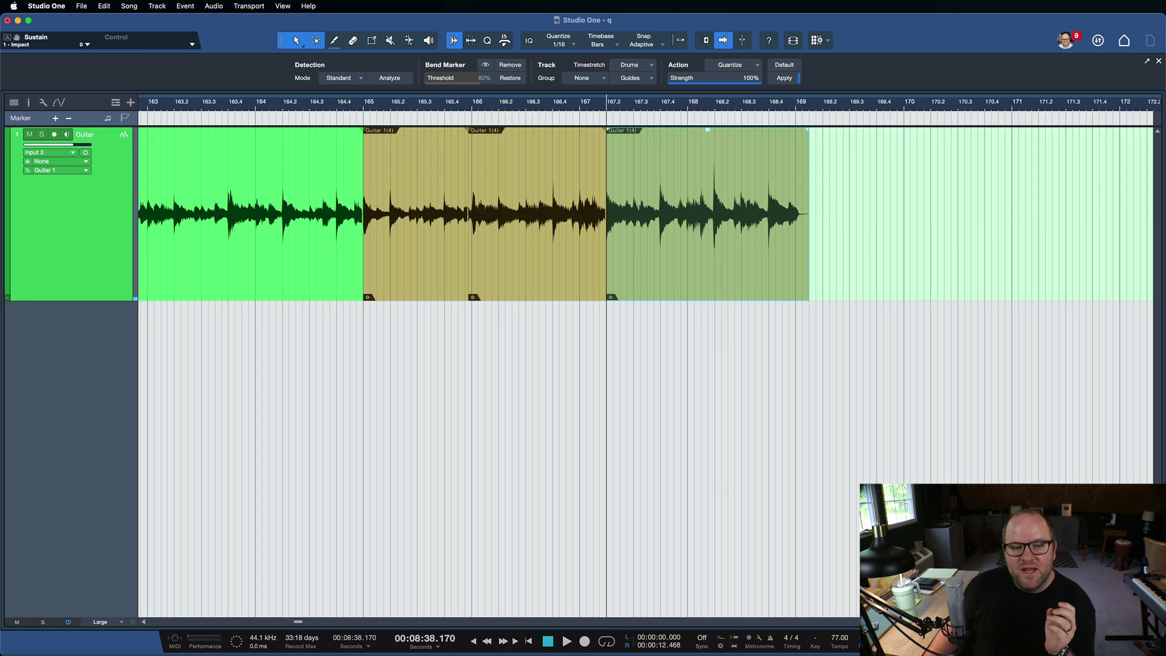
Step: Select the quantized guitar event and leave its timestretch mode on Drums – Elastique Pro
click(668, 230)
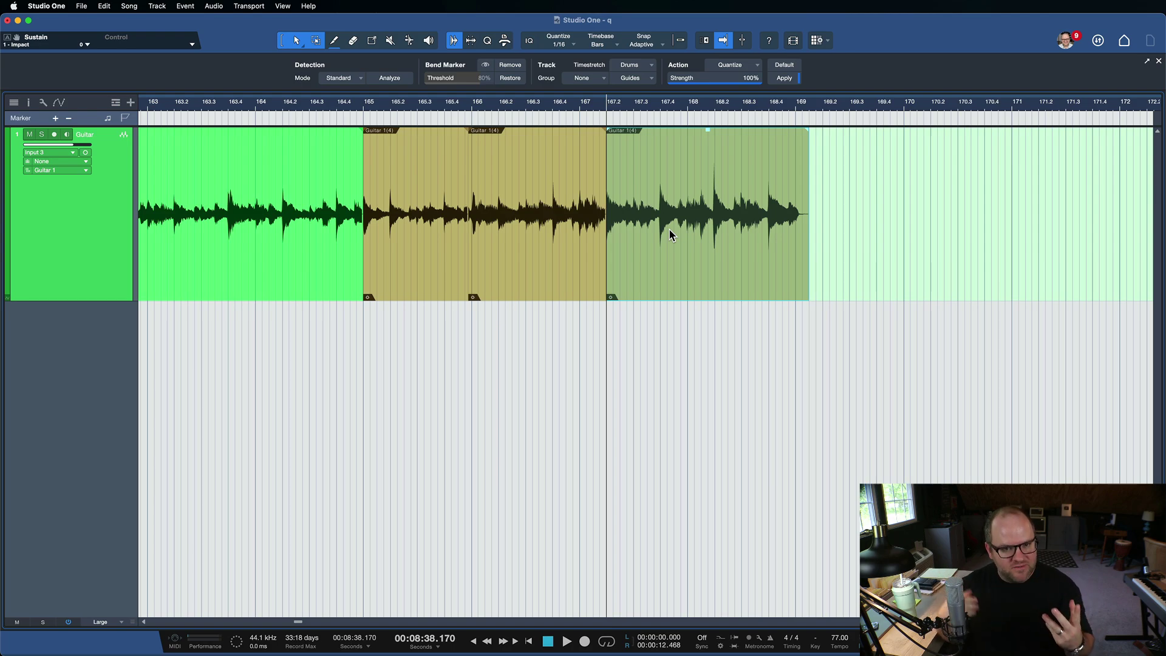
click(712, 250)
scroll(714, 252, up, 3)
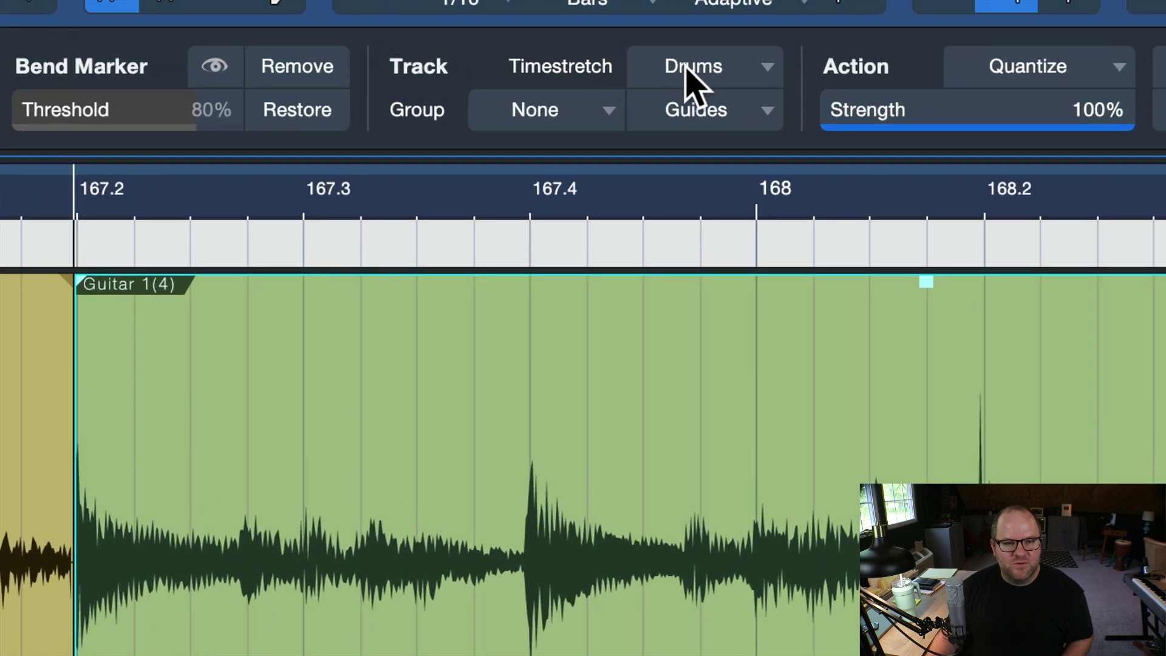
click(631, 65)
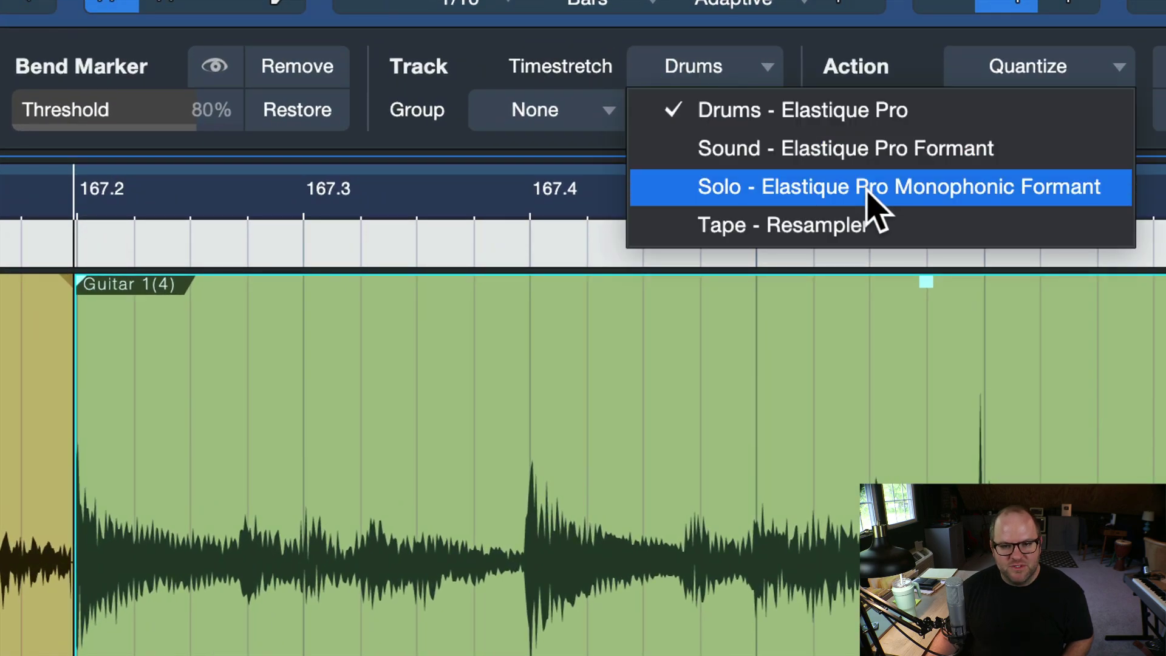
click(599, 36)
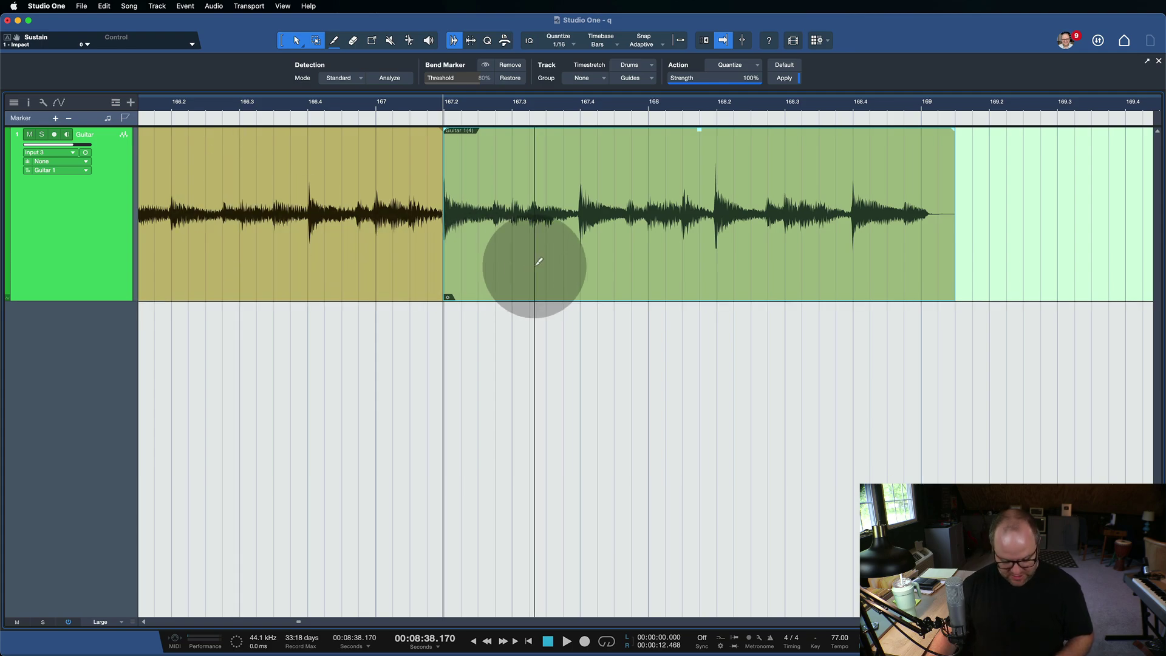
Step: Bounce the Guitar 1(4) event to a new fixed audio event named Guitar and play it
key(super+b)
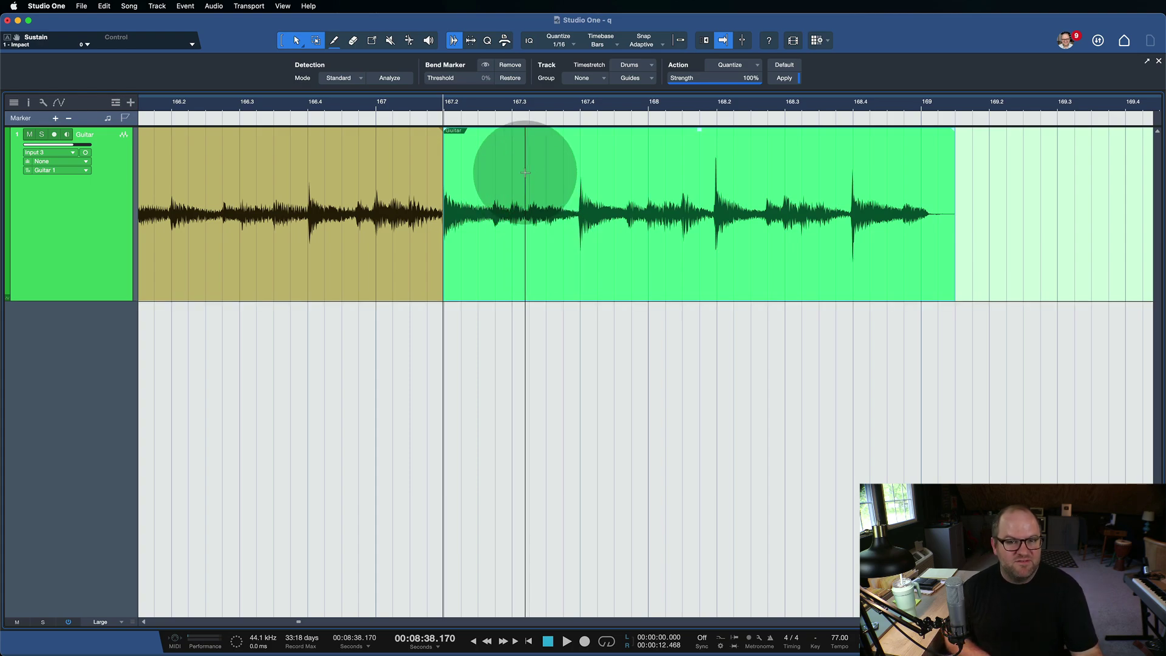
key(space)
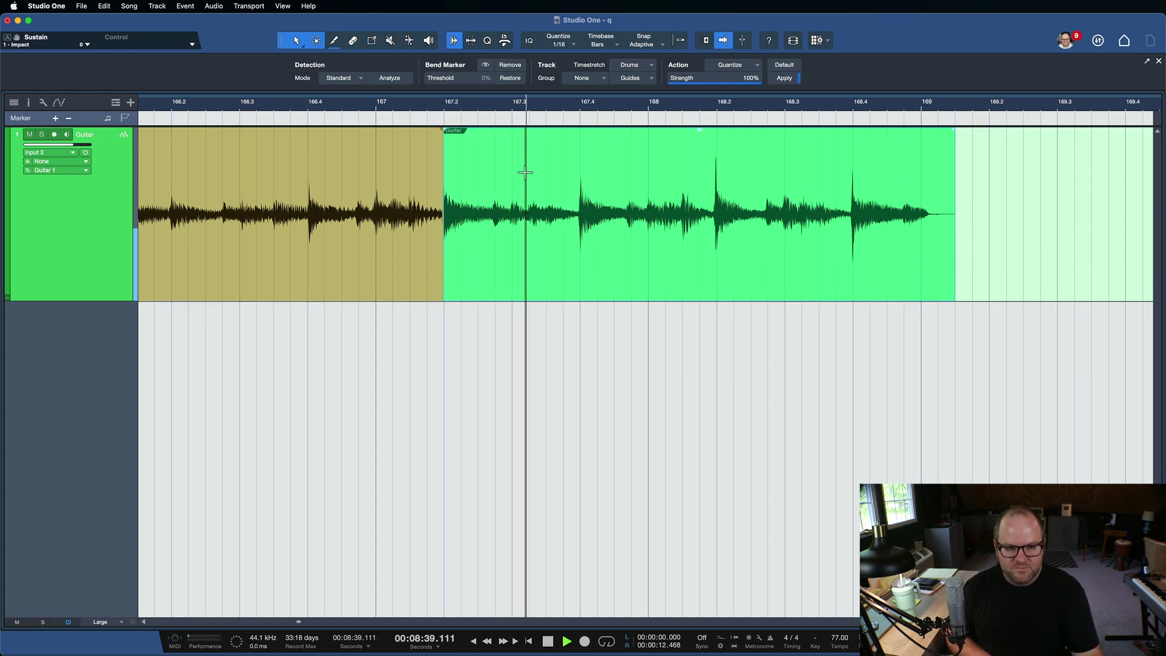
key(space)
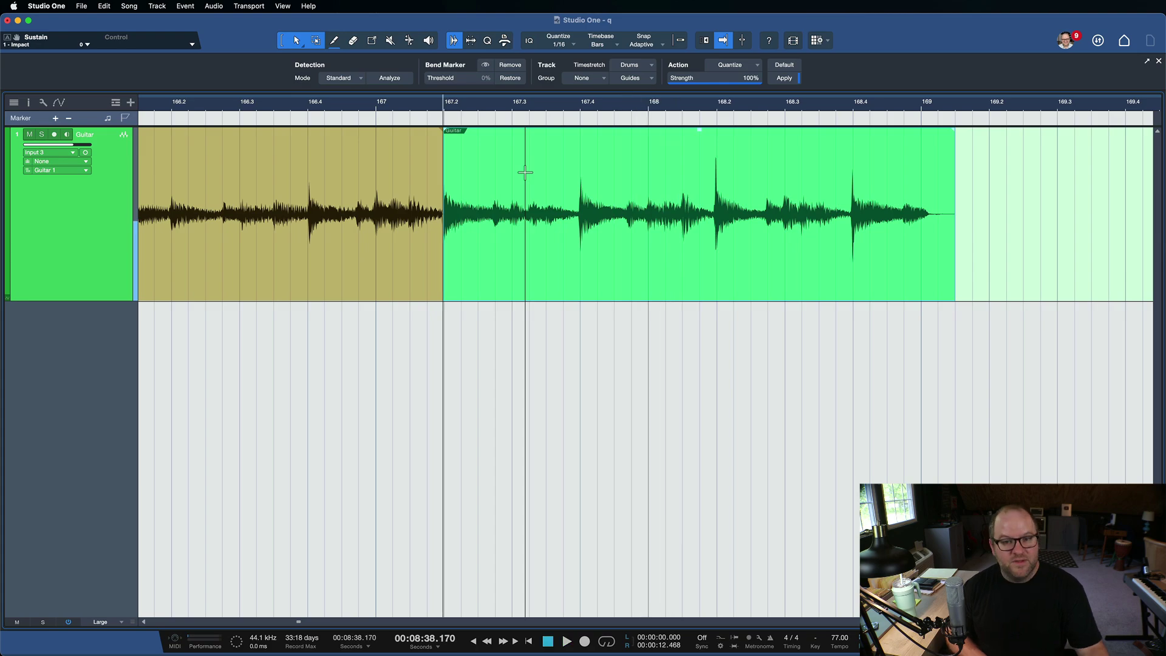
Step: Select the two earlier guitar events
scroll(500, 248, down, 10)
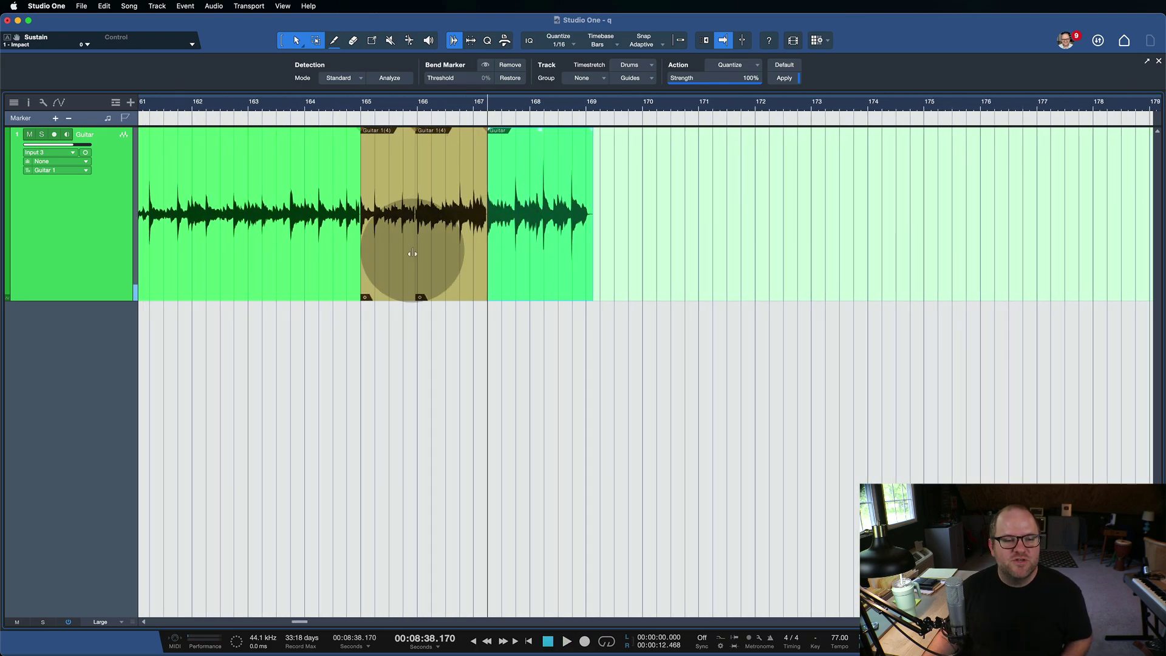
click(412, 251)
scroll(294, 268, left, 5)
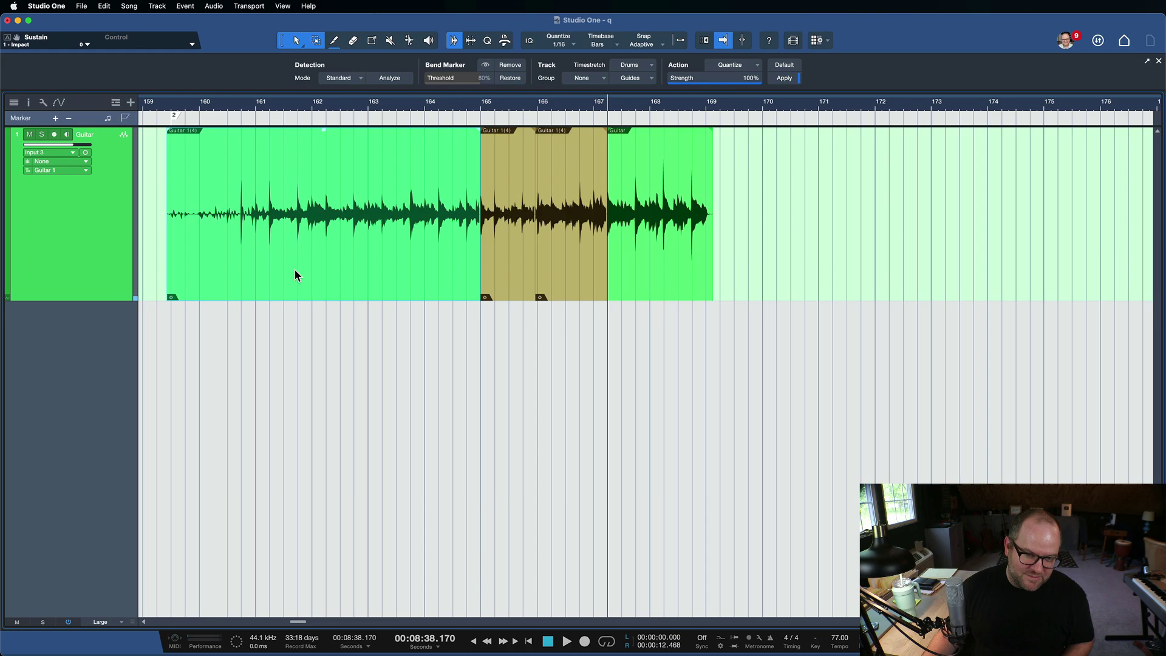